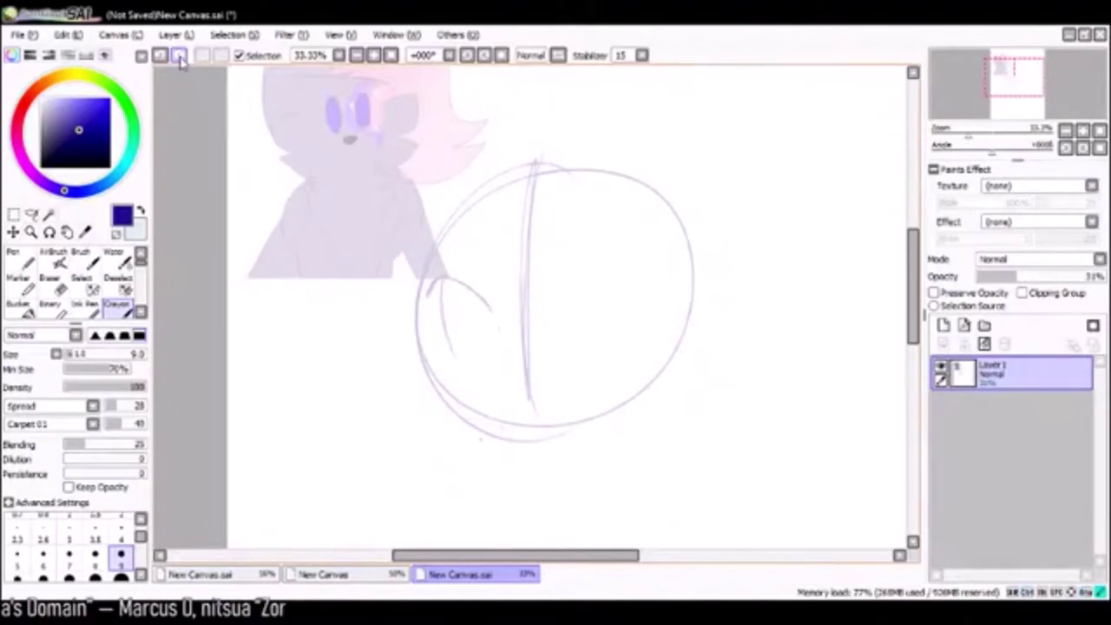
- Select the new head sketch with a lasso and paste it onto its own layer apart from the reference image
{"action": "left_click_drag", "start_coordinate": [538, 156], "coordinate": [823, 267]}
{"action": "key", "text": "ctrl+c"}
{"action": "key", "text": "ctrl+v"}
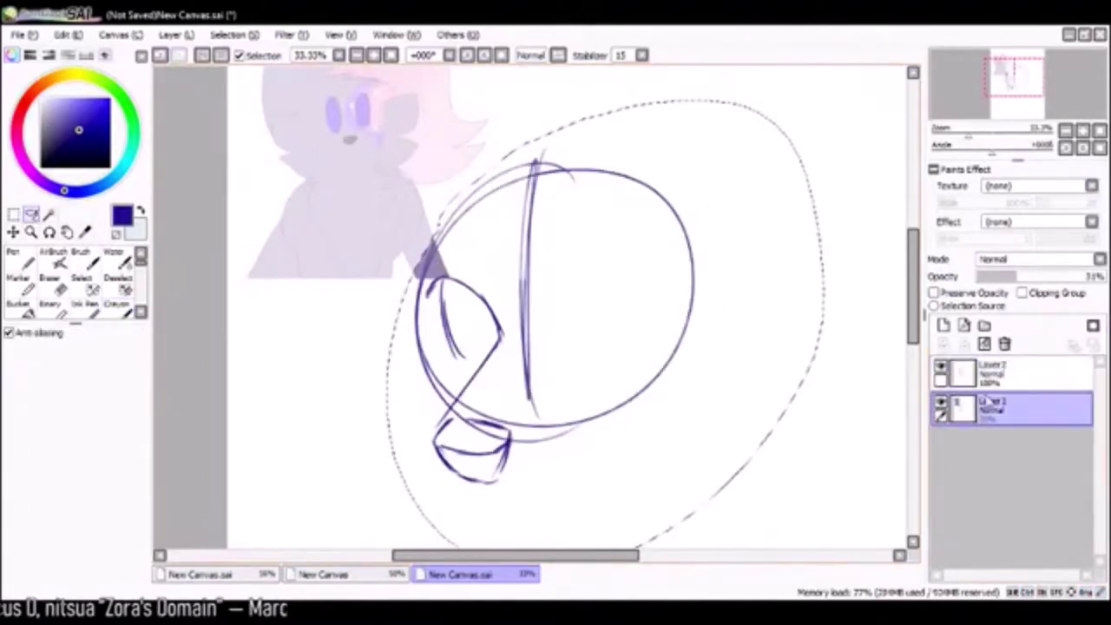
- Deselect, erase the stray reference fragment beside the head sketch, and lower the sketch layer's opacity to 34%
{"action": "key", "text": "ctrl+d"}
{"action": "key", "text": "e"}
{"action": "left_click_drag", "start_coordinate": [442, 264], "coordinate": [423, 260]}
{"action": "left_click", "coordinate": [117, 303]}
{"action": "left_click", "coordinate": [1024, 277]}
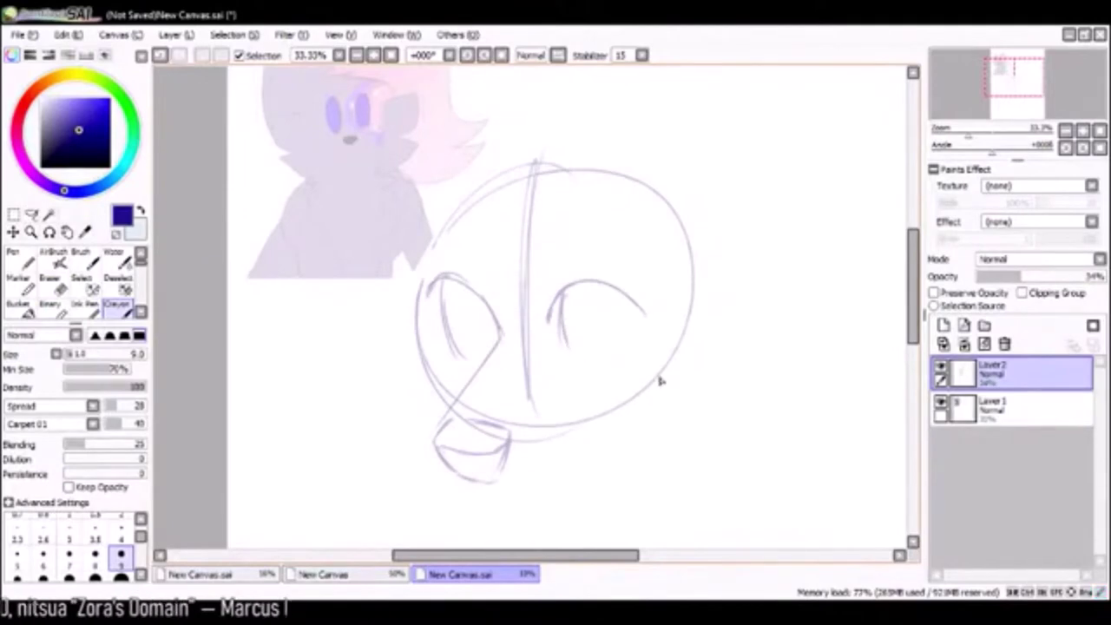
- Sketch the jaw, mouth corner, both eyebrows, nose bridge and muzzle side of the head with the size 9 Crayon
{"action": "mouse_move", "coordinate": [476, 477]}
{"action": "left_mouse_down"}
{"action": "mouse_move", "coordinate": [493, 498]}
{"action": "mouse_move", "coordinate": [554, 484]}
{"action": "left_mouse_up"}
{"action": "left_click_drag", "start_coordinate": [578, 382], "coordinate": [622, 386]}
{"action": "left_click_drag", "start_coordinate": [401, 224], "coordinate": [496, 274]}
{"action": "left_click_drag", "start_coordinate": [531, 259], "coordinate": [624, 208]}
{"action": "left_click_drag", "start_coordinate": [512, 377], "coordinate": [549, 349]}
{"action": "left_click_drag", "start_coordinate": [423, 436], "coordinate": [476, 375]}
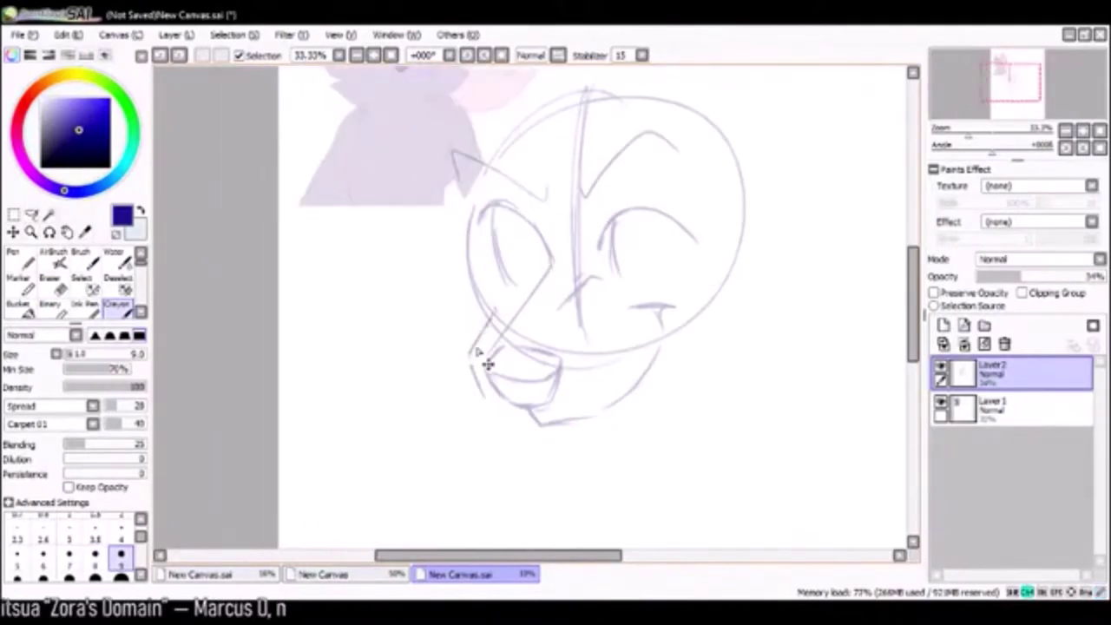
{"action": "mouse_move", "coordinate": [662, 330]}
{"action": "left_mouse_down"}
{"action": "mouse_move", "coordinate": [607, 402]}
{"action": "mouse_move", "coordinate": [515, 433]}
{"action": "left_mouse_up"}
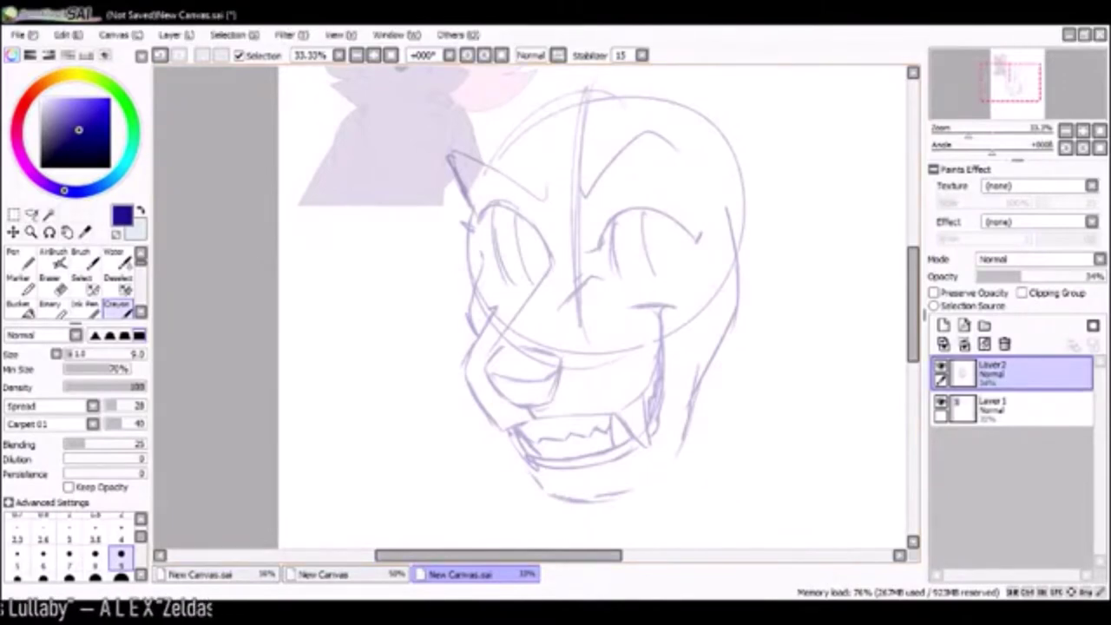
- Reposition the whole character sketch on the canvas with two transforms
{"action": "scroll", "coordinate": [448, 156], "scroll_direction": "down", "scroll_amount": 1}
{"action": "scroll", "coordinate": [654, 221], "scroll_direction": "down", "scroll_amount": 3}
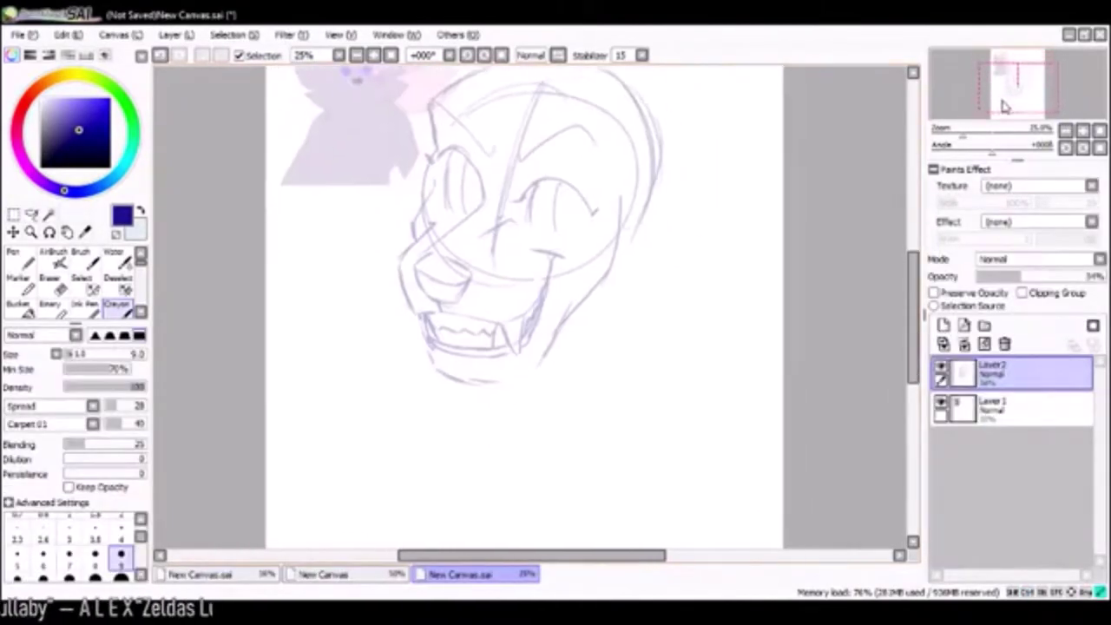
{"action": "left_click_drag", "start_coordinate": [1014, 107], "coordinate": [1012, 88]}
{"action": "scroll", "coordinate": [804, 198], "scroll_direction": "down", "scroll_amount": 1}
{"action": "key", "text": "ctrl+t"}
{"action": "left_click_drag", "start_coordinate": [660, 217], "coordinate": [643, 252]}
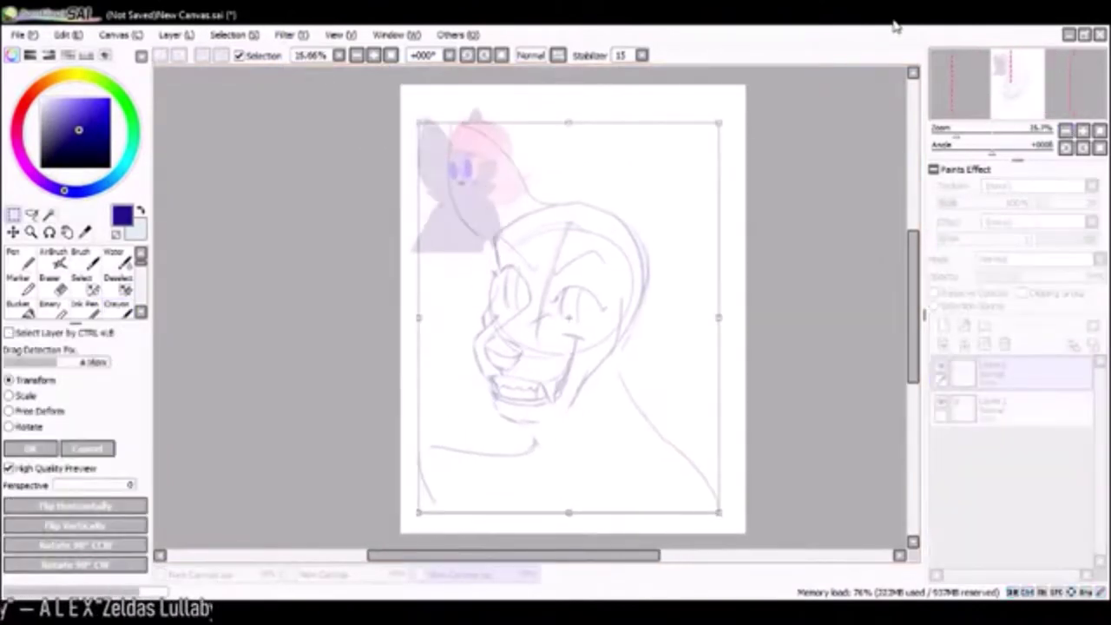
{"action": "key", "text": "Return"}
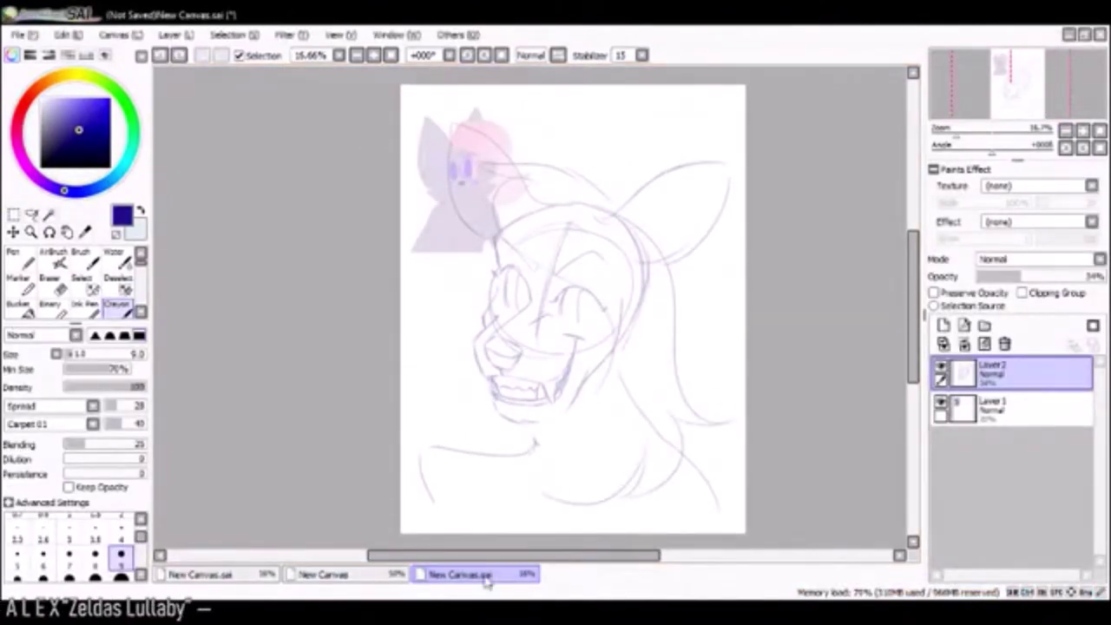
{"action": "key", "text": "ctrl+t"}
{"action": "left_click_drag", "start_coordinate": [484, 286], "coordinate": [475, 265]}
{"action": "key", "text": "Return"}
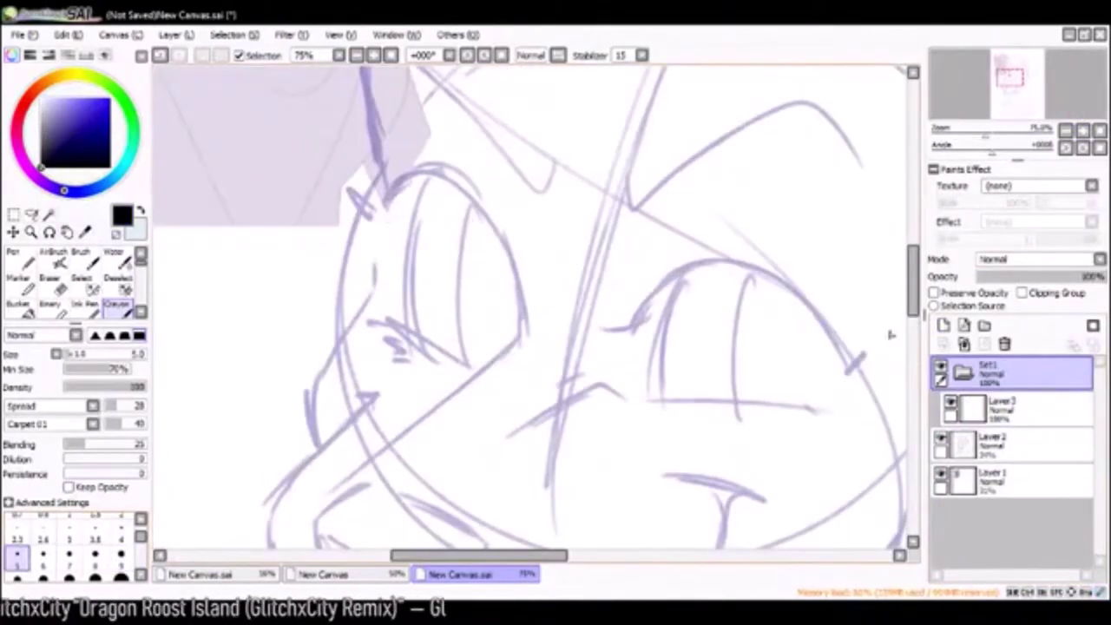
- Ink the left eye's outline in black on Layer3 with the size 5 Crayon, thickening the upper lid
{"action": "left_click", "coordinate": [1007, 408]}
{"action": "left_click_drag", "start_coordinate": [384, 211], "coordinate": [458, 174]}
{"action": "key", "text": "ctrl+plus"}
{"action": "left_click_drag", "start_coordinate": [387, 119], "coordinate": [369, 334]}
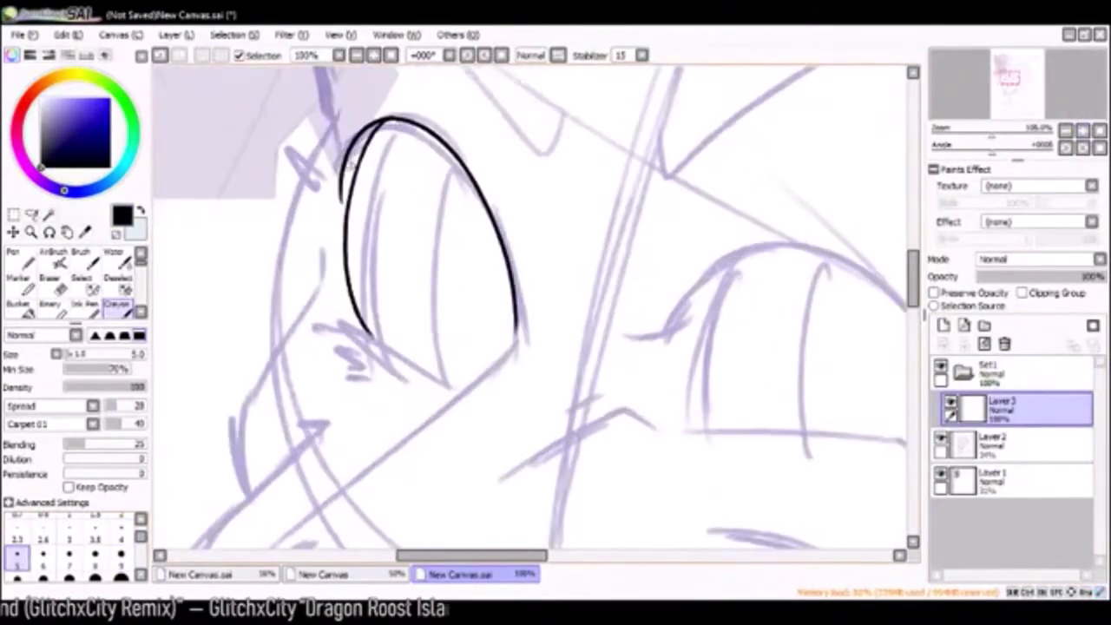
{"action": "left_click_drag", "start_coordinate": [516, 330], "coordinate": [418, 141]}
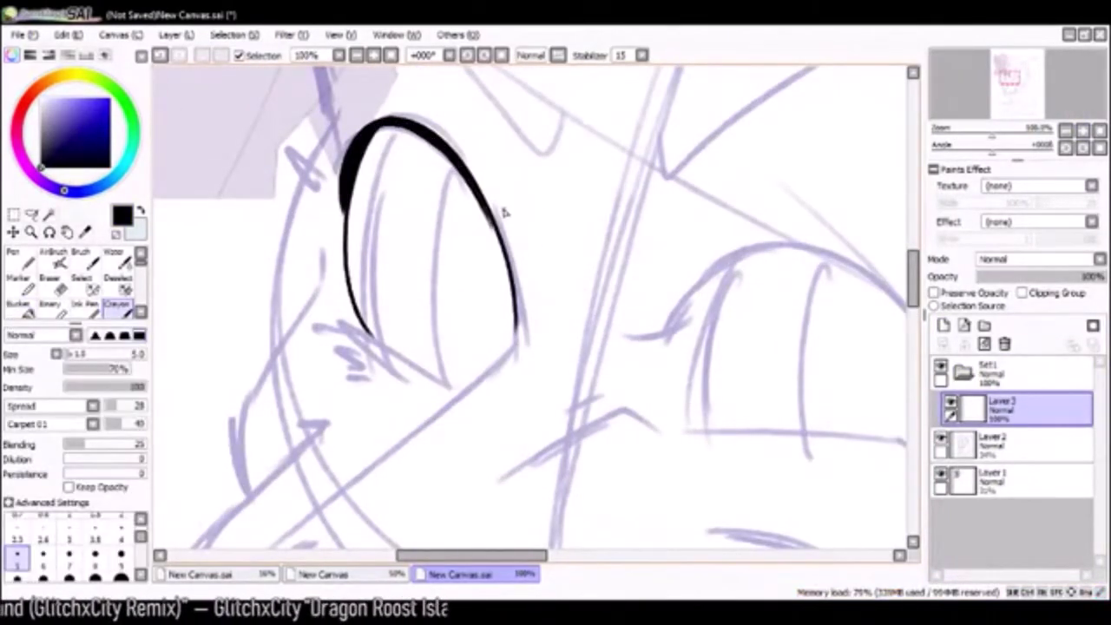
{"action": "left_click_drag", "start_coordinate": [521, 304], "coordinate": [608, 395]}
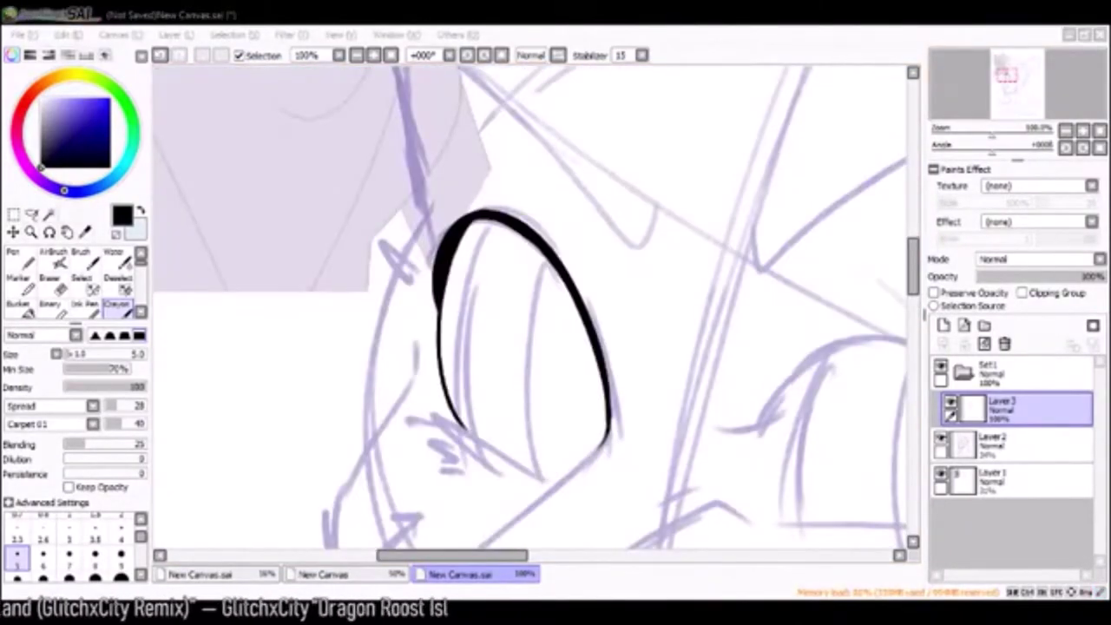
- Ink the left eye's outer lash, the muzzle bridge line and the nose outline along the sketch
{"action": "left_click_drag", "start_coordinate": [378, 227], "coordinate": [453, 217]}
{"action": "left_click_drag", "start_coordinate": [1005, 80], "coordinate": [1007, 94]}
{"action": "left_click_drag", "start_coordinate": [662, 194], "coordinate": [460, 351]}
{"action": "left_click_drag", "start_coordinate": [1006, 93], "coordinate": [1007, 103]}
{"action": "left_click_drag", "start_coordinate": [438, 277], "coordinate": [625, 252]}
{"action": "mouse_move", "coordinate": [512, 227]}
{"action": "left_mouse_down"}
{"action": "mouse_move", "coordinate": [620, 322]}
{"action": "mouse_move", "coordinate": [607, 270]}
{"action": "left_mouse_up"}
{"action": "left_click_drag", "start_coordinate": [434, 291], "coordinate": [525, 342]}
- Compare the line art with the sketch hidden, set the brush size to 4, and ink the upper lip to the mouth corner
{"action": "left_click", "coordinate": [1068, 130]}
{"action": "left_click", "coordinate": [941, 443]}
{"action": "left_click", "coordinate": [941, 442]}
{"action": "left_click", "coordinate": [1083, 130]}
{"action": "left_click", "coordinate": [120, 531]}
{"action": "left_click_drag", "start_coordinate": [1004, 89], "coordinate": [1005, 83]}
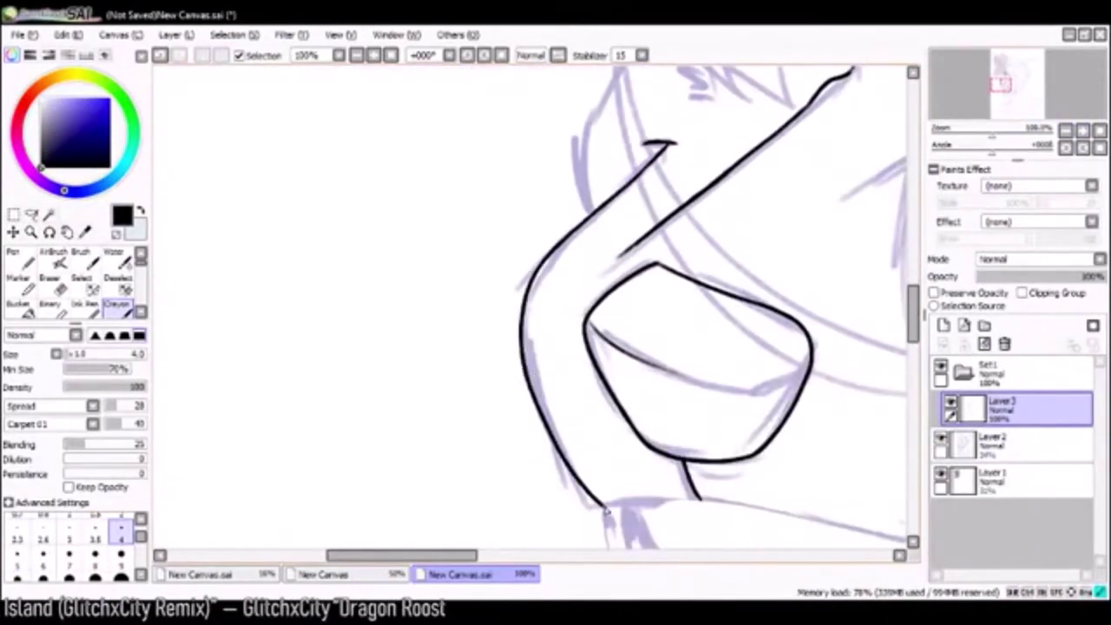
{"action": "left_click_drag", "start_coordinate": [448, 319], "coordinate": [547, 318]}
{"action": "left_click_drag", "start_coordinate": [1005, 88], "coordinate": [1011, 87]}
{"action": "left_click_drag", "start_coordinate": [521, 397], "coordinate": [703, 111]}
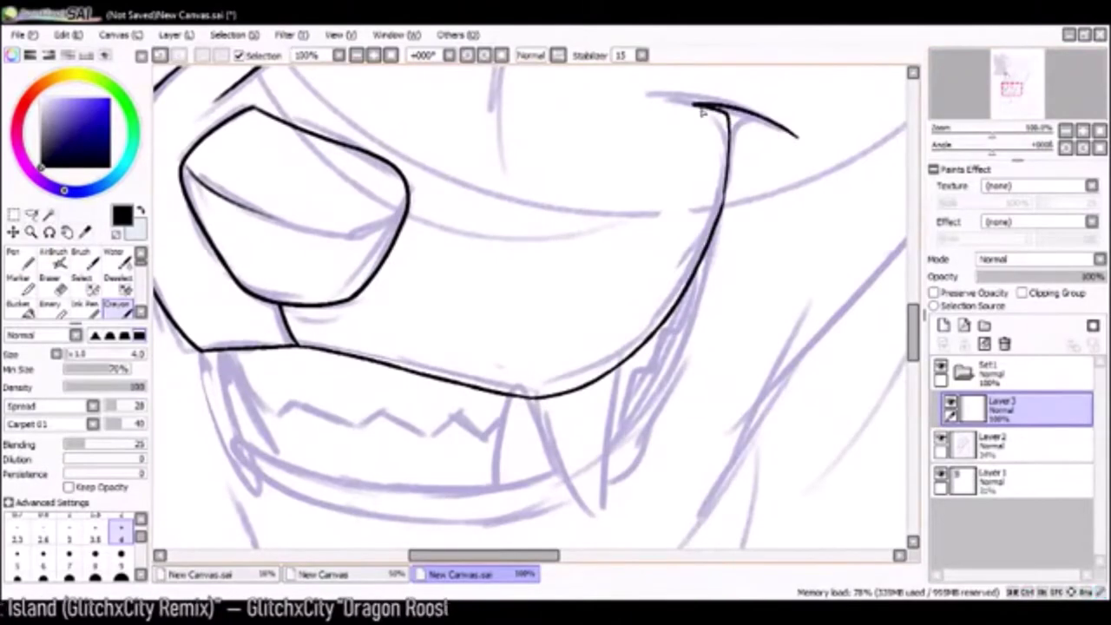
- Ink the zigzag teeth, lower lip, large fang and back edge of the open mouth
{"action": "left_click_drag", "start_coordinate": [1011, 89], "coordinate": [1005, 92]}
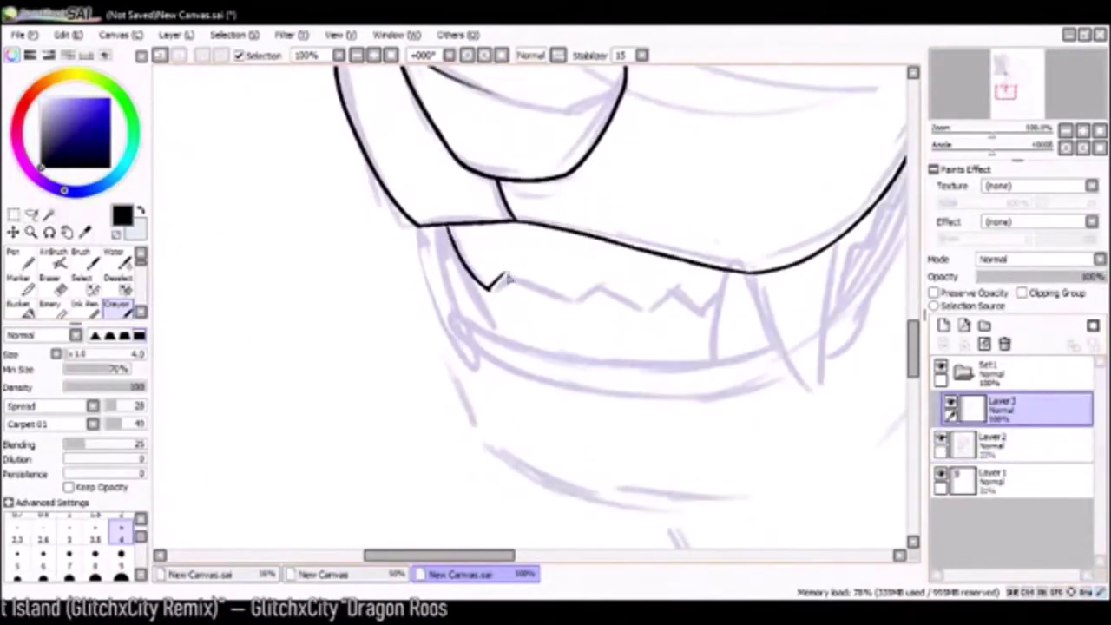
{"action": "left_click_drag", "start_coordinate": [467, 323], "coordinate": [768, 350]}
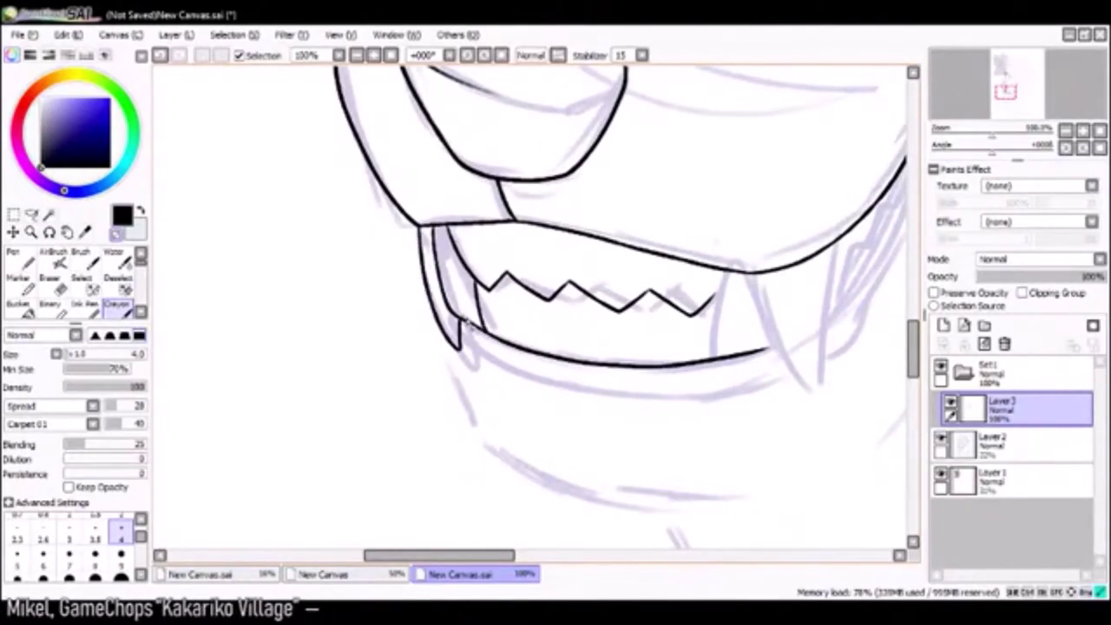
{"action": "left_click_drag", "start_coordinate": [468, 341], "coordinate": [768, 378]}
{"action": "mouse_move", "coordinate": [747, 278]}
{"action": "left_mouse_down"}
{"action": "mouse_move", "coordinate": [621, 374]}
{"action": "mouse_move", "coordinate": [712, 343]}
{"action": "left_mouse_up"}
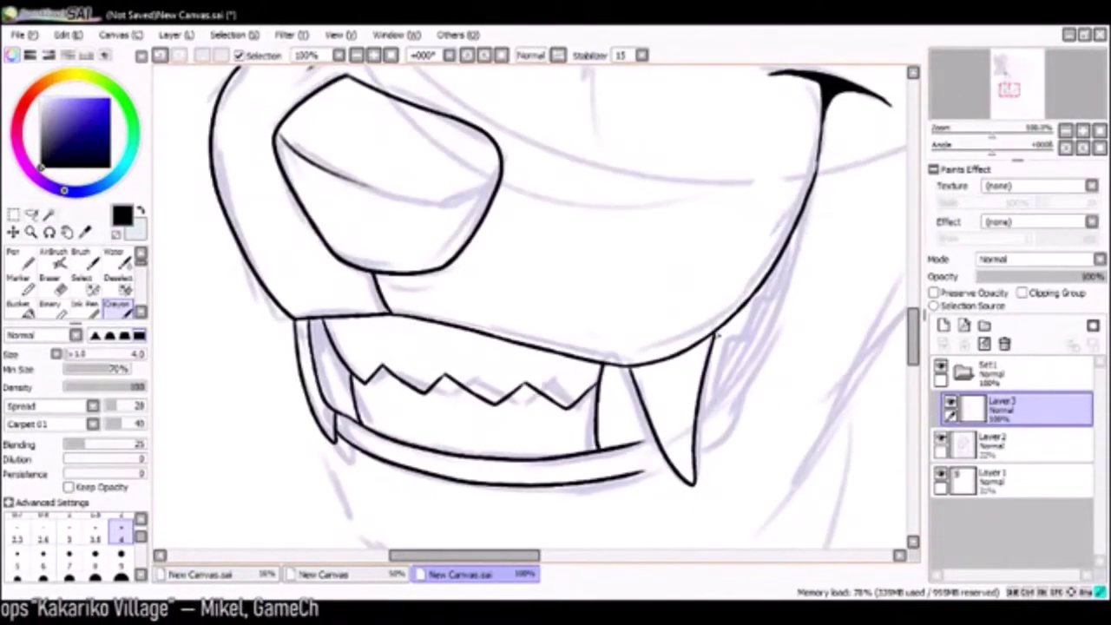
{"action": "left_click_drag", "start_coordinate": [816, 182], "coordinate": [700, 408]}
{"action": "left_click_drag", "start_coordinate": [638, 475], "coordinate": [676, 463]}
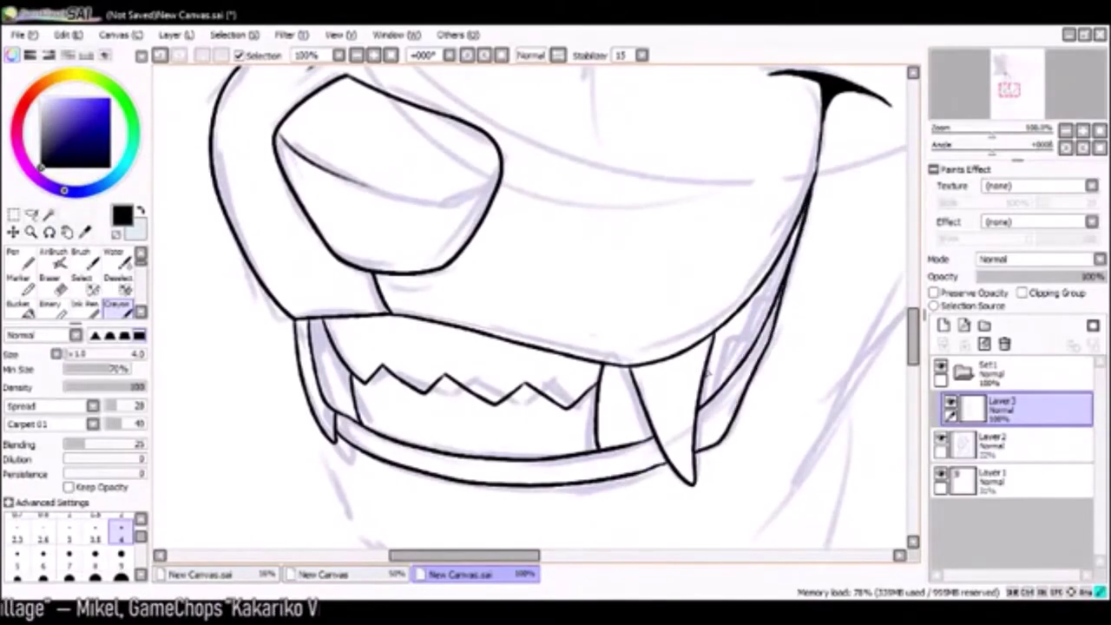
- Ink the right eye's outline, lower lid and inner lash, redoing unsatisfactory strokes
{"action": "left_click_drag", "start_coordinate": [775, 297], "coordinate": [571, 289]}
{"action": "key", "text": "ctrl+z"}
{"action": "mouse_move", "coordinate": [577, 247]}
{"action": "left_mouse_down"}
{"action": "mouse_move", "coordinate": [516, 403]}
{"action": "mouse_move", "coordinate": [519, 365]}
{"action": "mouse_move", "coordinate": [755, 376]}
{"action": "left_mouse_up"}
{"action": "key", "text": "ctrl+z"}
{"action": "left_click_drag", "start_coordinate": [499, 419], "coordinate": [725, 448]}
{"action": "left_click_drag", "start_coordinate": [755, 376], "coordinate": [742, 438]}
{"action": "left_click_drag", "start_coordinate": [510, 278], "coordinate": [460, 264]}
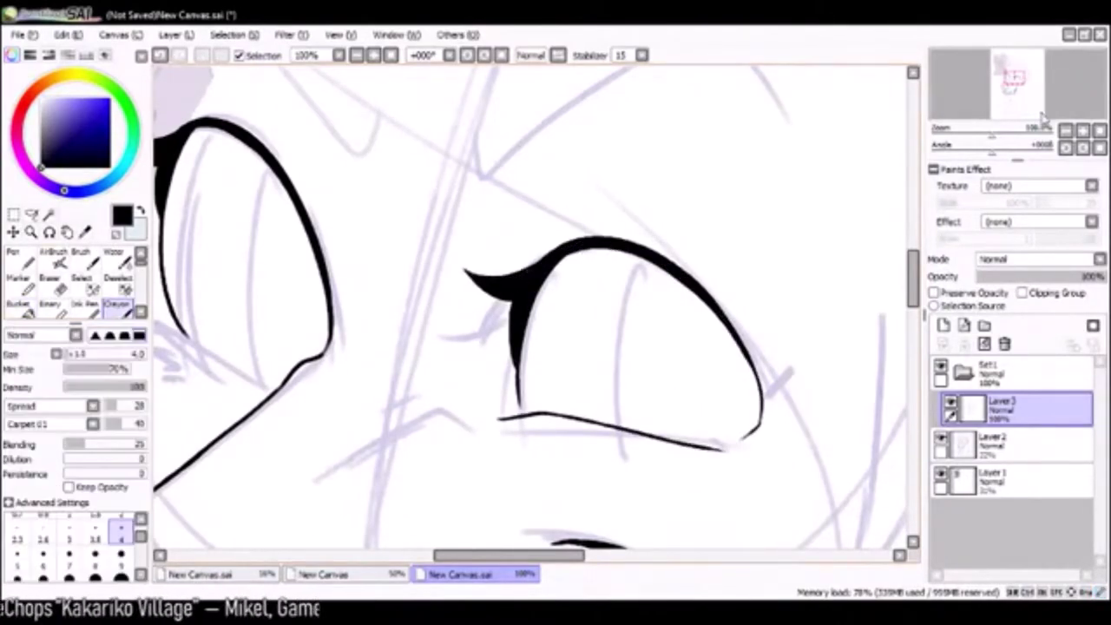
{"action": "left_click_drag", "start_coordinate": [772, 275], "coordinate": [927, 90]}
{"action": "left_click_drag", "start_coordinate": [562, 209], "coordinate": [408, 395]}
{"action": "mouse_move", "coordinate": [397, 297]}
{"action": "left_mouse_down"}
{"action": "mouse_move", "coordinate": [595, 174]}
{"action": "mouse_move", "coordinate": [749, 274]}
{"action": "left_mouse_up"}
{"action": "key", "text": "ctrl+z"}
{"action": "key", "text": "ctrl+z"}
{"action": "left_click_drag", "start_coordinate": [407, 269], "coordinate": [424, 297]}
{"action": "mouse_move", "coordinate": [410, 270]}
{"action": "left_mouse_down"}
{"action": "mouse_move", "coordinate": [711, 226]}
{"action": "mouse_move", "coordinate": [743, 235]}
{"action": "left_mouse_up"}
{"action": "key", "text": "ctrl+z"}
{"action": "key", "text": "ctrl+z"}
{"action": "key", "text": "ctrl+z"}
{"action": "key", "text": "ctrl+z"}
- Ink both tapered eyebrows and the forehead edge running down to the left eye's lashes
{"action": "mouse_move", "coordinate": [421, 321]}
{"action": "left_mouse_down"}
{"action": "mouse_move", "coordinate": [608, 230]}
{"action": "mouse_move", "coordinate": [742, 343]}
{"action": "left_mouse_up"}
{"action": "mouse_move", "coordinate": [410, 286]}
{"action": "left_mouse_down"}
{"action": "mouse_move", "coordinate": [438, 286]}
{"action": "mouse_move", "coordinate": [469, 263]}
{"action": "mouse_move", "coordinate": [747, 349]}
{"action": "left_mouse_up"}
{"action": "mouse_move", "coordinate": [292, 302]}
{"action": "left_mouse_down"}
{"action": "mouse_move", "coordinate": [543, 141]}
{"action": "mouse_move", "coordinate": [533, 397]}
{"action": "mouse_move", "coordinate": [788, 261]}
{"action": "left_mouse_up"}
{"action": "left_click_drag", "start_coordinate": [545, 430], "coordinate": [761, 221]}
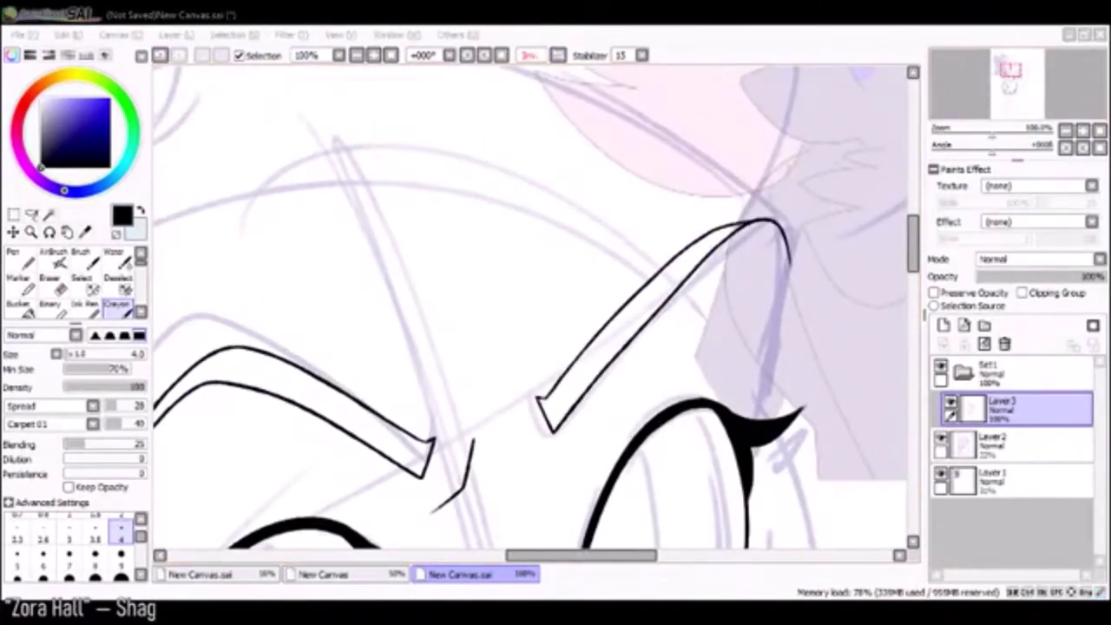
{"action": "left_click", "coordinate": [755, 223]}
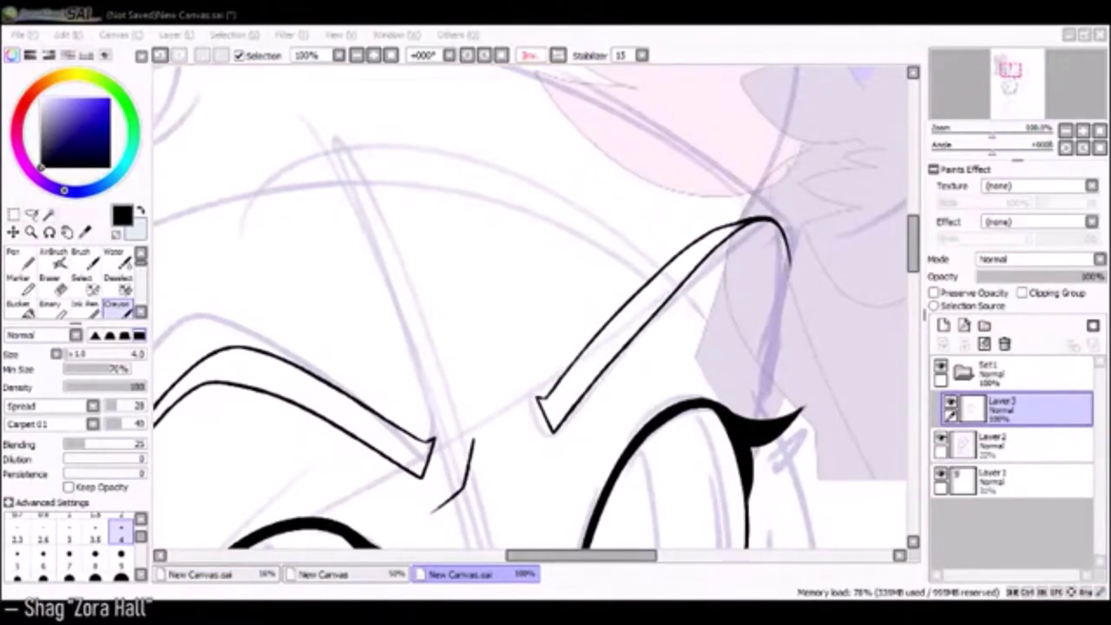
{"action": "left_click_drag", "start_coordinate": [787, 261], "coordinate": [760, 375]}
{"action": "scroll", "coordinate": [902, 236], "scroll_direction": "down", "scroll_amount": 1}
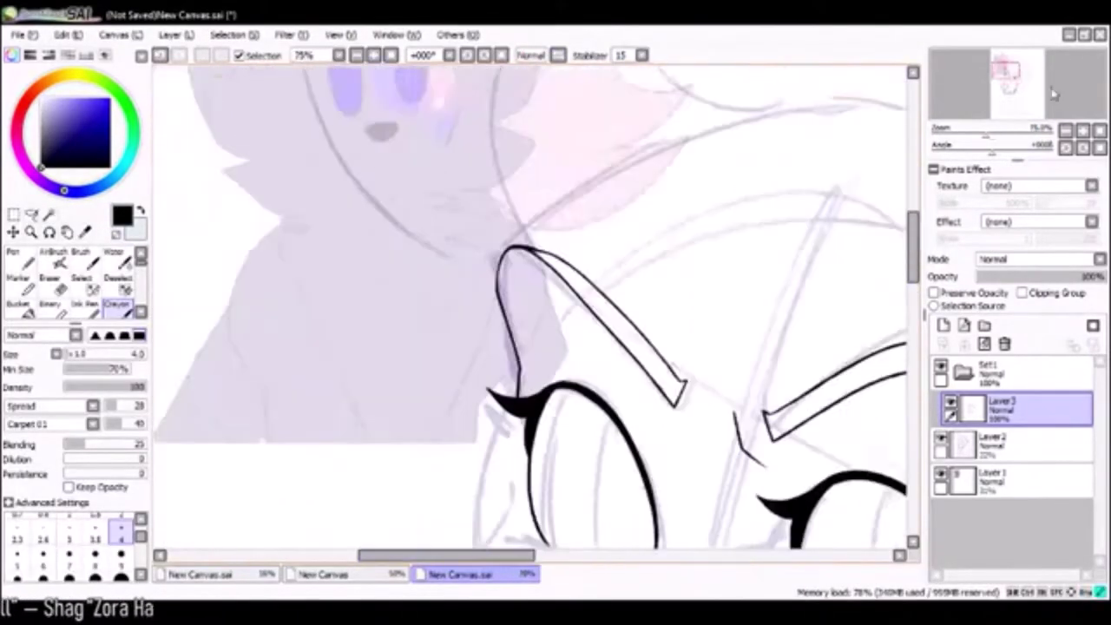
- Ink the chin with its small fur tufts and the hair outline across the top of the head
{"action": "scroll", "coordinate": [415, 477], "scroll_direction": "down", "scroll_amount": 1}
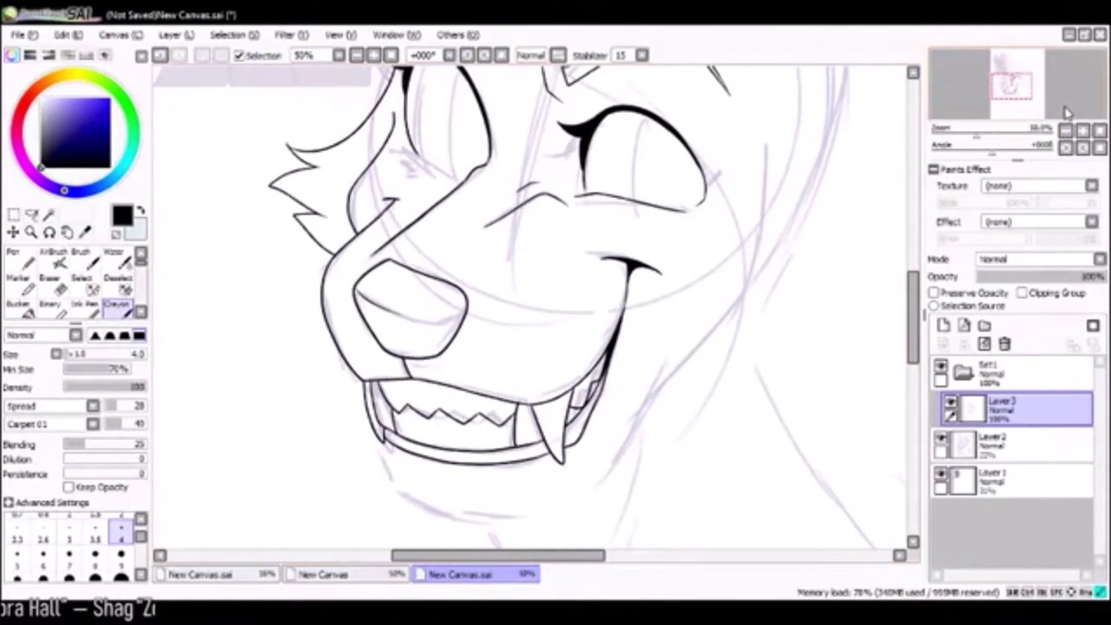
{"action": "scroll", "coordinate": [435, 347], "scroll_direction": "up", "scroll_amount": 1}
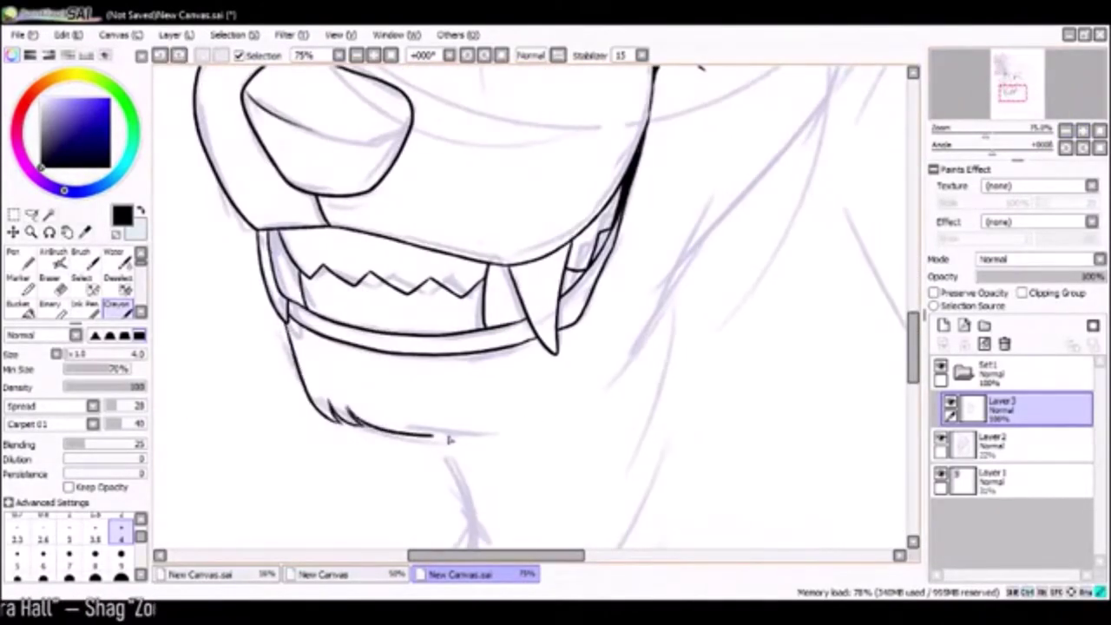
{"action": "scroll", "coordinate": [567, 420], "scroll_direction": "down", "scroll_amount": 1}
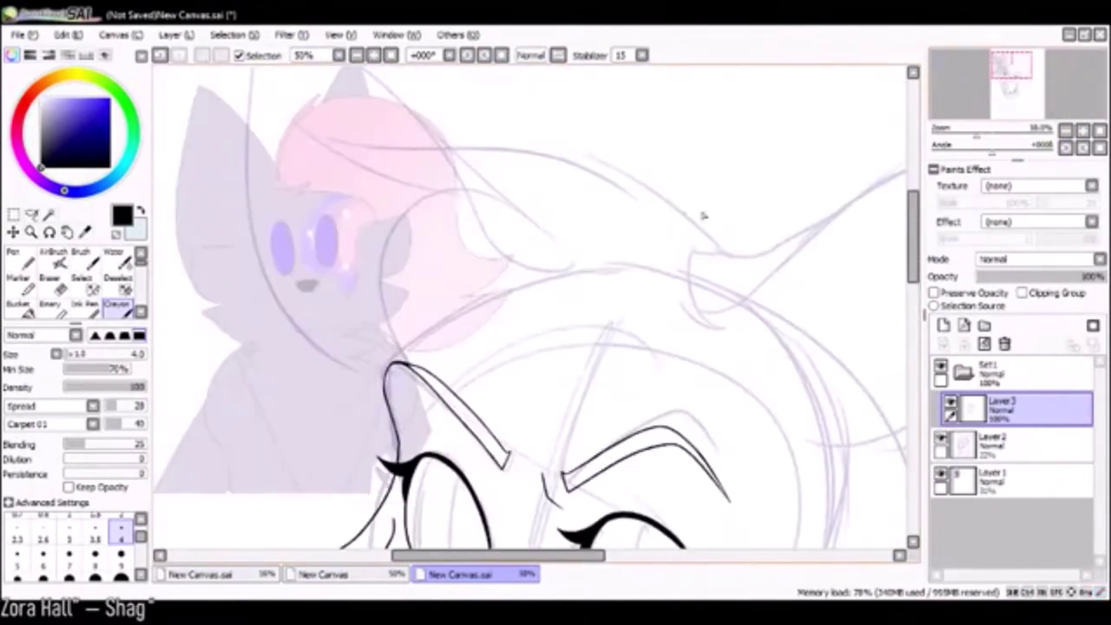
{"action": "mouse_move", "coordinate": [716, 238]}
{"action": "left_mouse_down"}
{"action": "mouse_move", "coordinate": [459, 149]}
{"action": "mouse_move", "coordinate": [422, 198]}
{"action": "left_mouse_up"}
{"action": "scroll", "coordinate": [523, 227], "scroll_direction": "down", "scroll_amount": 1}
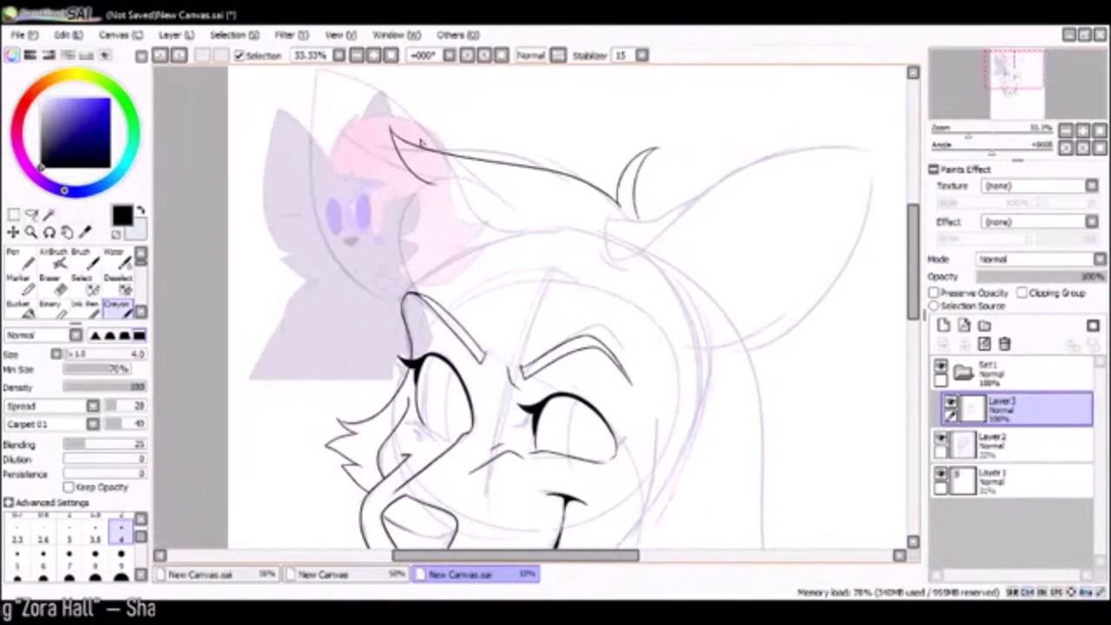
- Ink the right ear and the long hair flowing down the back to its rounded lower end
{"action": "left_click_drag", "start_coordinate": [940, 408], "coordinate": [879, 148]}
{"action": "left_click_drag", "start_coordinate": [507, 401], "coordinate": [465, 557]}
{"action": "mouse_move", "coordinate": [642, 152]}
{"action": "left_mouse_down"}
{"action": "mouse_move", "coordinate": [733, 179]}
{"action": "mouse_move", "coordinate": [663, 266]}
{"action": "mouse_move", "coordinate": [702, 163]}
{"action": "left_mouse_up"}
{"action": "scroll", "coordinate": [663, 267], "scroll_direction": "down", "scroll_amount": 1}
{"action": "mouse_move", "coordinate": [668, 172]}
{"action": "left_mouse_down"}
{"action": "mouse_move", "coordinate": [756, 369]}
{"action": "mouse_move", "coordinate": [662, 385]}
{"action": "mouse_move", "coordinate": [686, 520]}
{"action": "left_mouse_up"}
{"action": "left_click", "coordinate": [1002, 98]}
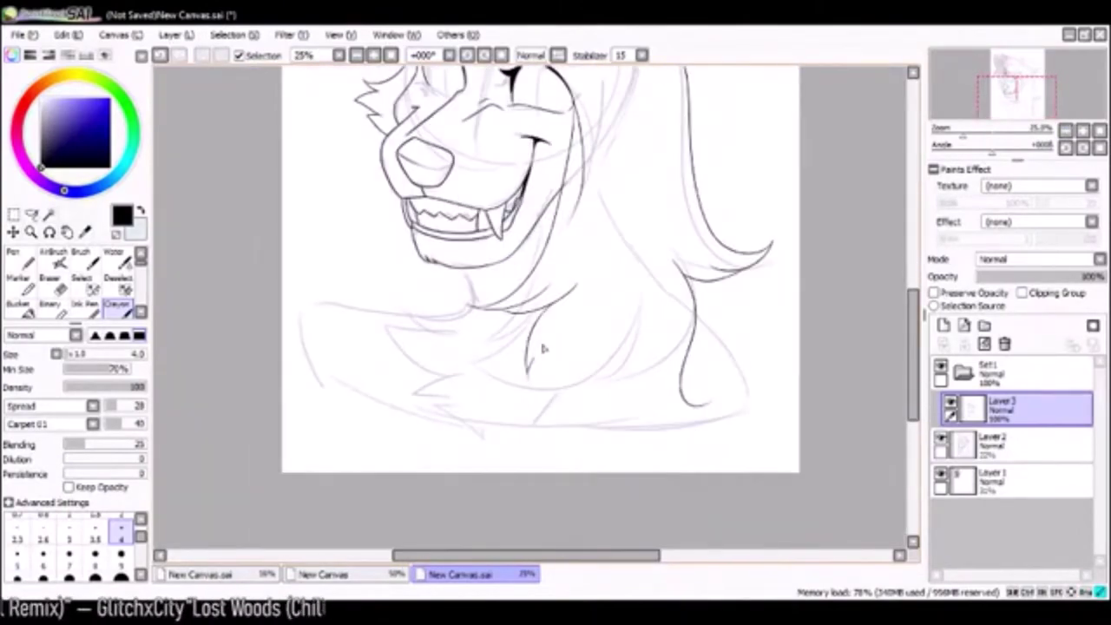
{"action": "left_click_drag", "start_coordinate": [543, 348], "coordinate": [737, 434]}
- Ink the neck line and the pointed fur tufts on the chest
{"action": "scroll", "coordinate": [694, 278], "scroll_direction": "up", "scroll_amount": 2}
{"action": "left_click_drag", "start_coordinate": [681, 305], "coordinate": [739, 295]}
{"action": "mouse_move", "coordinate": [200, 52]}
{"action": "left_mouse_down"}
{"action": "mouse_move", "coordinate": [524, 298]}
{"action": "mouse_move", "coordinate": [504, 382]}
{"action": "left_mouse_up"}
{"action": "left_click_drag", "start_coordinate": [417, 352], "coordinate": [452, 434]}
{"action": "scroll", "coordinate": [486, 347], "scroll_direction": "down", "scroll_amount": 5}
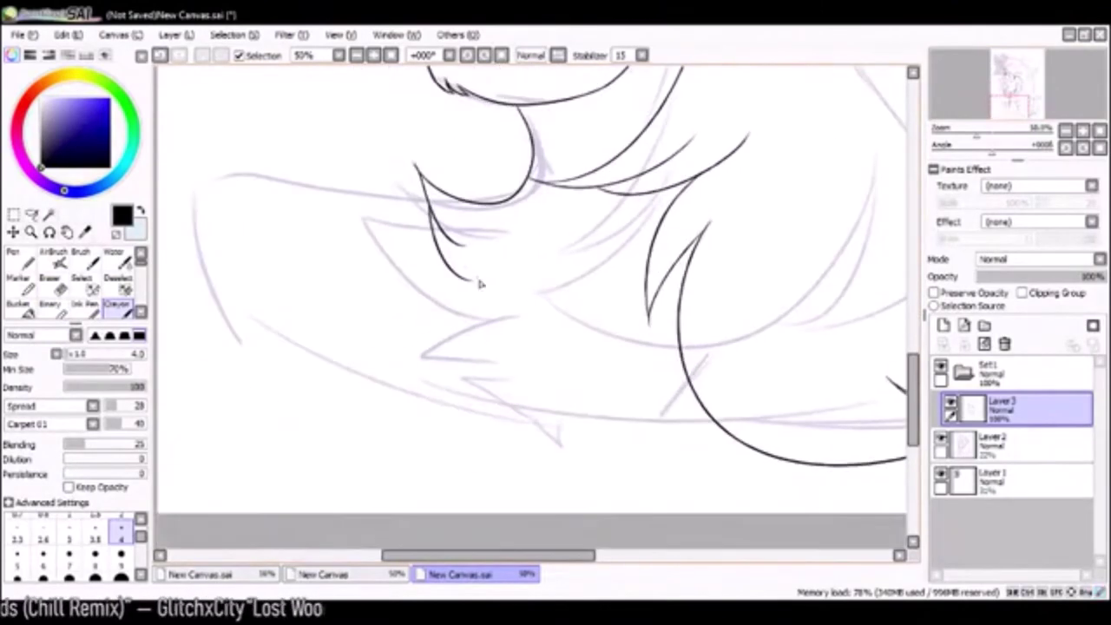
{"action": "left_click_drag", "start_coordinate": [473, 279], "coordinate": [394, 365]}
{"action": "left_click_drag", "start_coordinate": [512, 403], "coordinate": [529, 469]}
- Ink the rounded shoulder and the body's lower edge, with the Eraser for cleanup
{"action": "left_click_drag", "start_coordinate": [520, 186], "coordinate": [233, 219]}
{"action": "scroll", "coordinate": [236, 243], "scroll_direction": "down", "scroll_amount": 1}
{"action": "left_click_drag", "start_coordinate": [521, 261], "coordinate": [486, 243]}
{"action": "mouse_move", "coordinate": [733, 252]}
{"action": "left_mouse_down"}
{"action": "mouse_move", "coordinate": [781, 369]}
{"action": "mouse_move", "coordinate": [434, 415]}
{"action": "left_mouse_up"}
{"action": "key", "text": "e"}
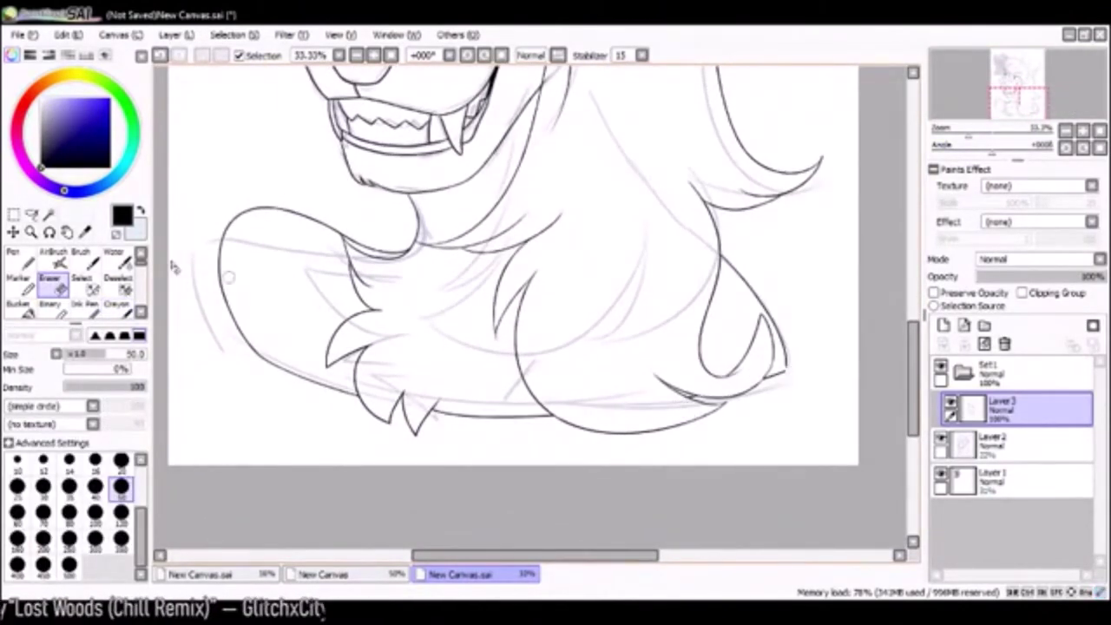
{"action": "left_click", "coordinate": [116, 305]}
- Finish the remaining line art details, including the face strands, inner ear lines and muzzle creases, and clean up with the Eraser
{"action": "scroll", "coordinate": [704, 236], "scroll_direction": "up", "scroll_amount": 3}
{"action": "scroll", "coordinate": [771, 206], "scroll_direction": "down", "scroll_amount": 3}
{"action": "scroll", "coordinate": [521, 217], "scroll_direction": "up", "scroll_amount": 1}
{"action": "mouse_move", "coordinate": [521, 252]}
{"action": "left_mouse_down"}
{"action": "mouse_move", "coordinate": [736, 167]}
{"action": "mouse_move", "coordinate": [666, 327]}
{"action": "left_mouse_up"}
{"action": "scroll", "coordinate": [580, 171], "scroll_direction": "up", "scroll_amount": 1}
{"action": "mouse_move", "coordinate": [391, 304]}
{"action": "left_mouse_down"}
{"action": "mouse_move", "coordinate": [769, 291]}
{"action": "mouse_move", "coordinate": [786, 356]}
{"action": "left_mouse_up"}
{"action": "left_click_drag", "start_coordinate": [404, 329], "coordinate": [578, 217]}
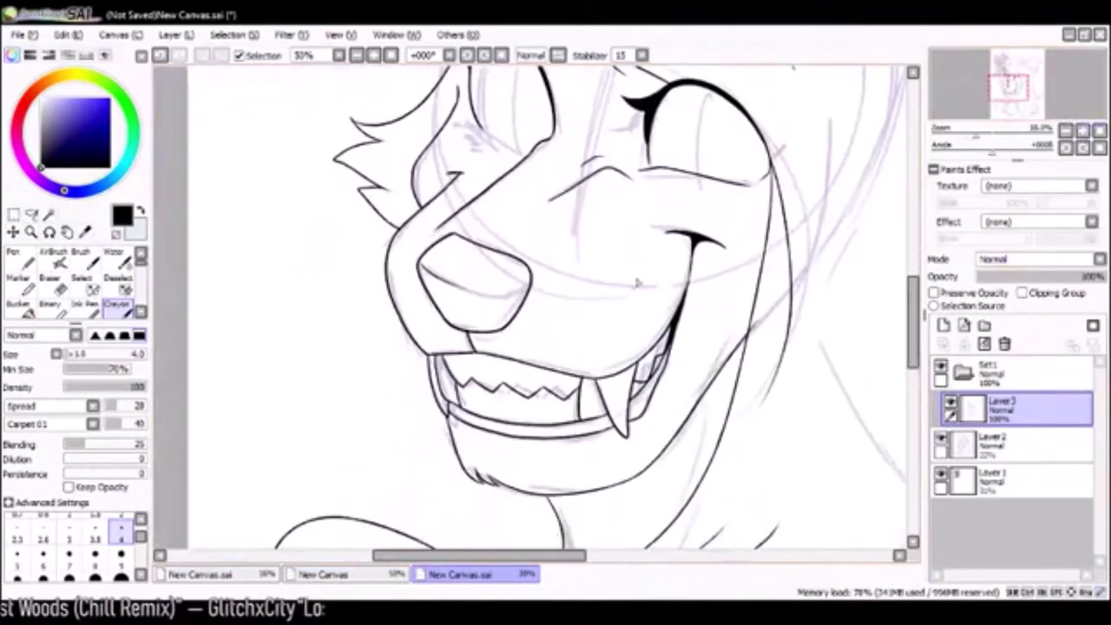
{"action": "scroll", "coordinate": [533, 304], "scroll_direction": "down", "scroll_amount": 2}
{"action": "scroll", "coordinate": [556, 304], "scroll_direction": "up", "scroll_amount": 1}
{"action": "key", "text": "e"}
{"action": "scroll", "coordinate": [534, 304], "scroll_direction": "down", "scroll_amount": 1}
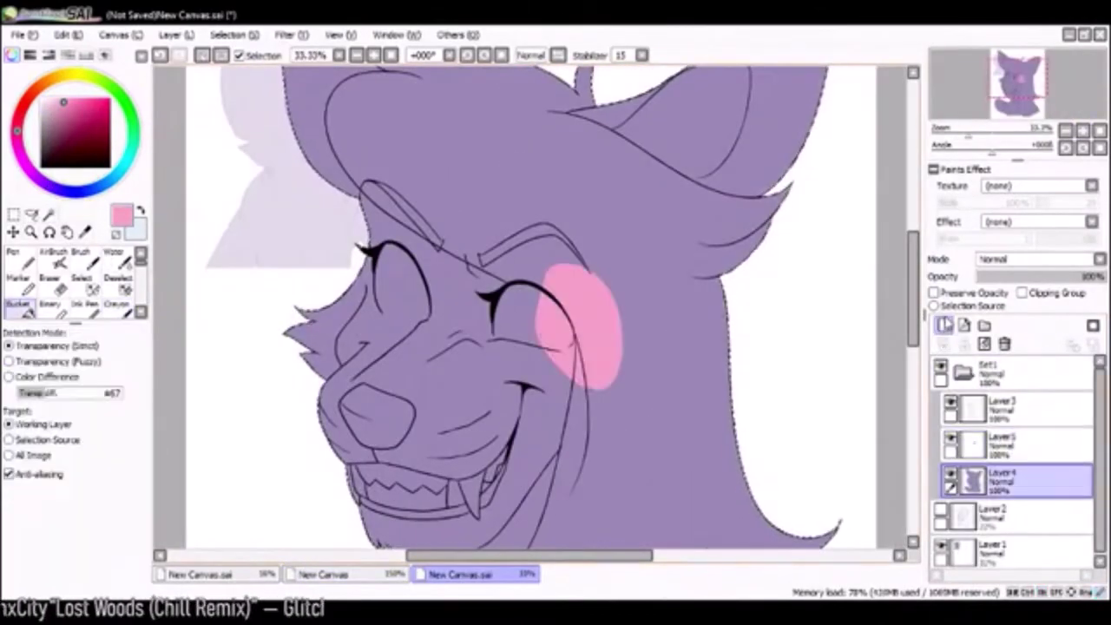
- Check another open canvas for reference and outline a violet marking around the right eye on Layer7
{"action": "left_click", "coordinate": [407, 574]}
{"action": "left_click", "coordinate": [433, 575]}
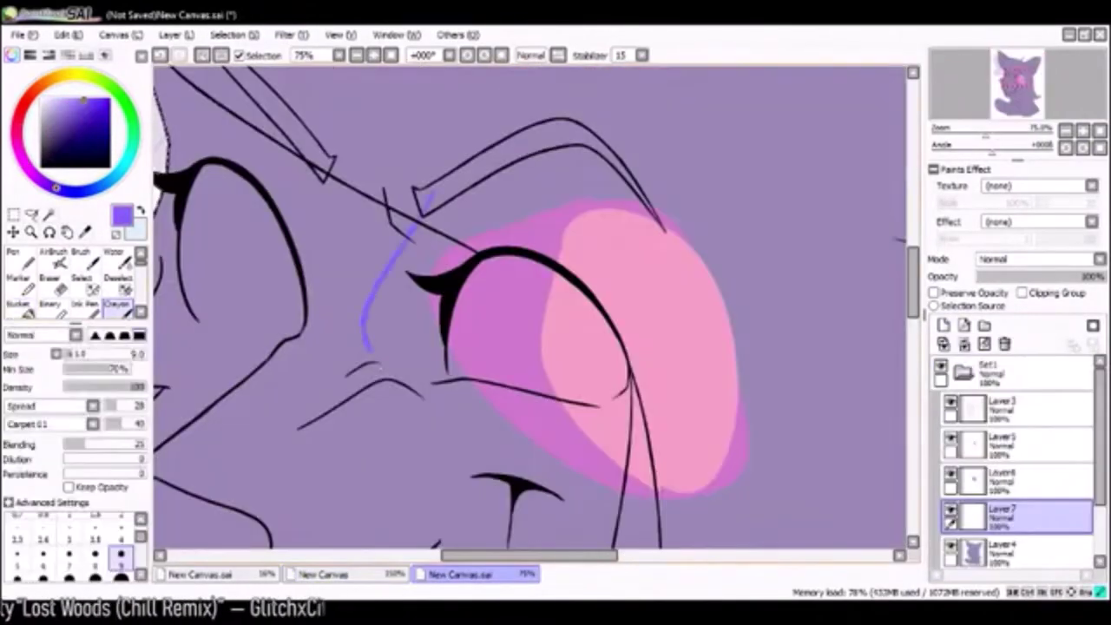
{"action": "mouse_move", "coordinate": [363, 330]}
{"action": "left_mouse_down"}
{"action": "mouse_move", "coordinate": [381, 373]}
{"action": "mouse_move", "coordinate": [573, 525]}
{"action": "left_mouse_up"}
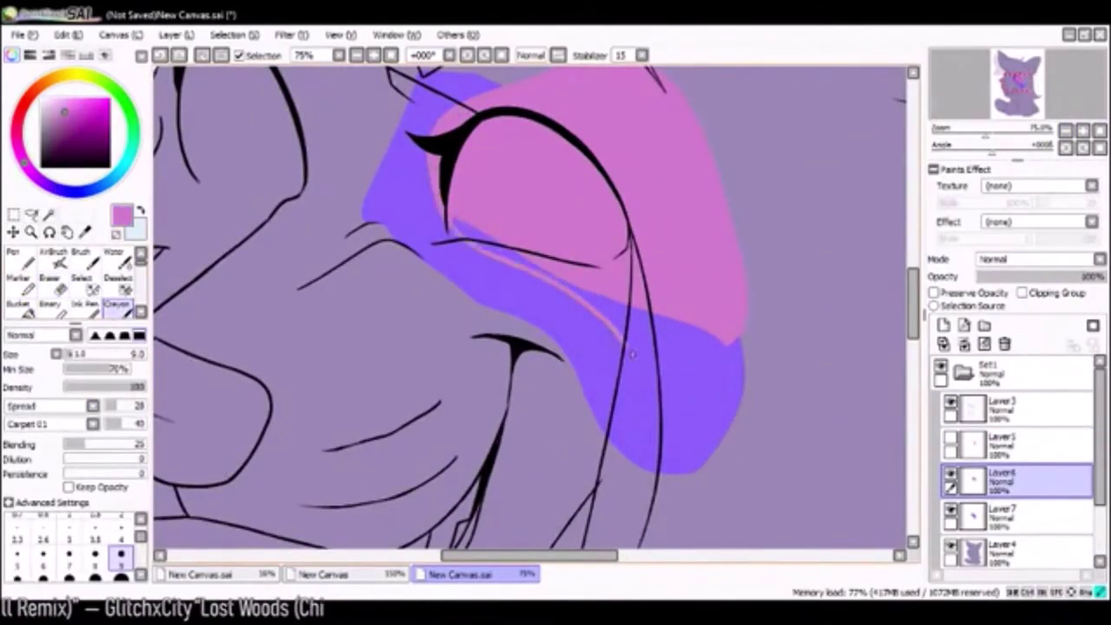
- Paint the magenta marking around the right eye on Layer6 and continue on Layer5 with the Eraser and Magic Wand
{"action": "left_click_drag", "start_coordinate": [590, 95], "coordinate": [694, 330]}
{"action": "left_click", "coordinate": [1016, 444]}
{"action": "left_click", "coordinate": [50, 282]}
{"action": "left_click", "coordinate": [49, 214]}
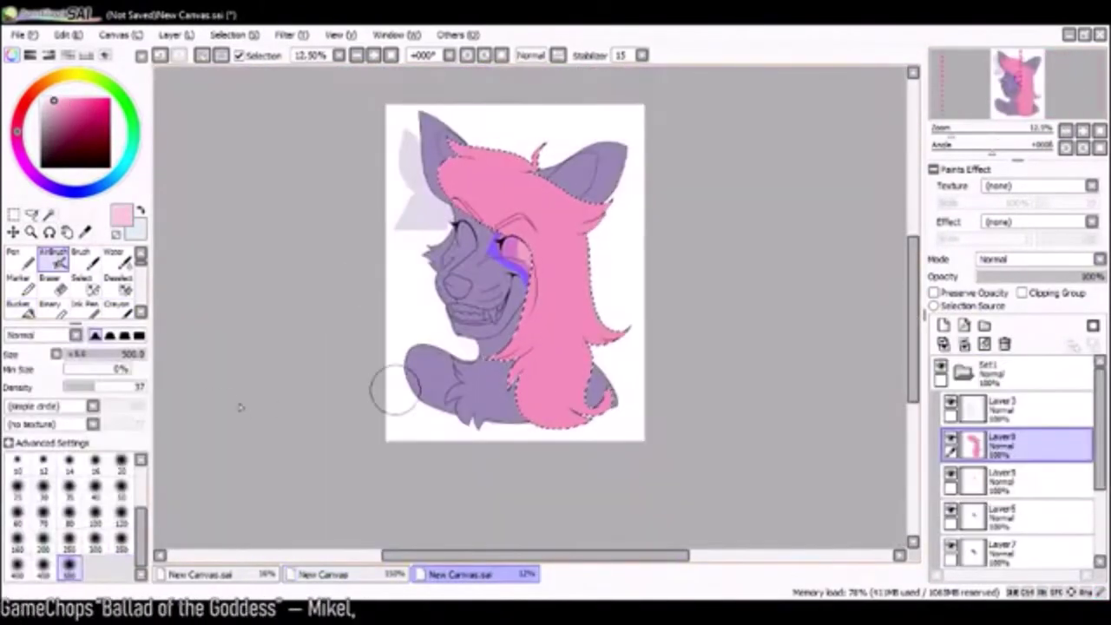
- Airbrush a light pink fade over the hair's lower half on Layer8 and soften the transition with the size 500 Blur brush
{"action": "left_click_drag", "start_coordinate": [397, 385], "coordinate": [615, 359]}
{"action": "left_click", "coordinate": [70, 562]}
{"action": "left_click_drag", "start_coordinate": [521, 309], "coordinate": [612, 347]}
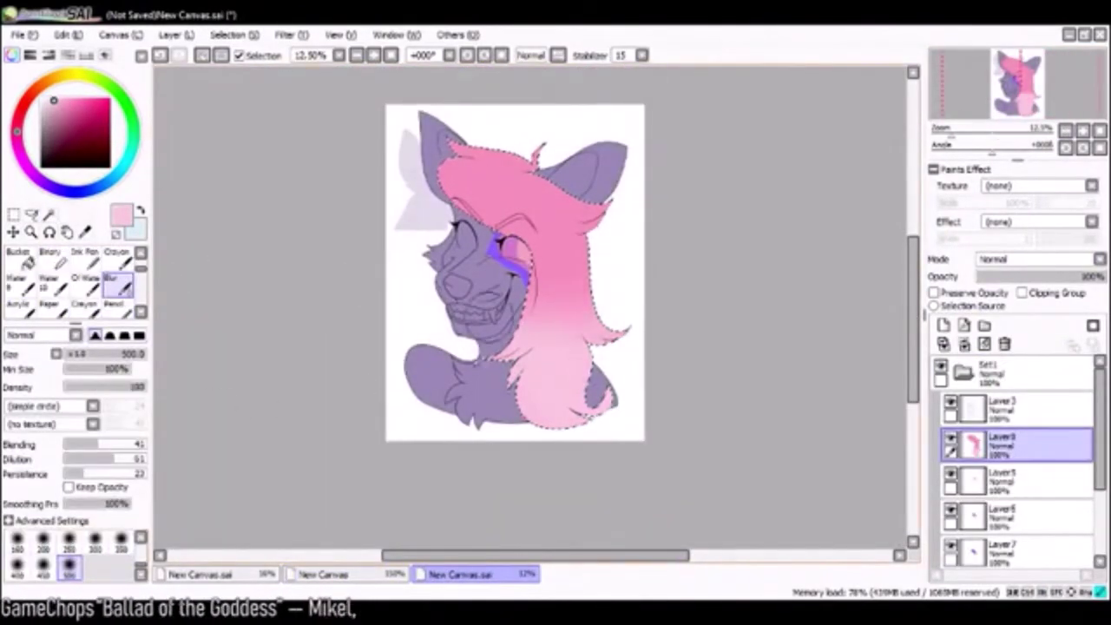
{"action": "left_click", "coordinate": [118, 253]}
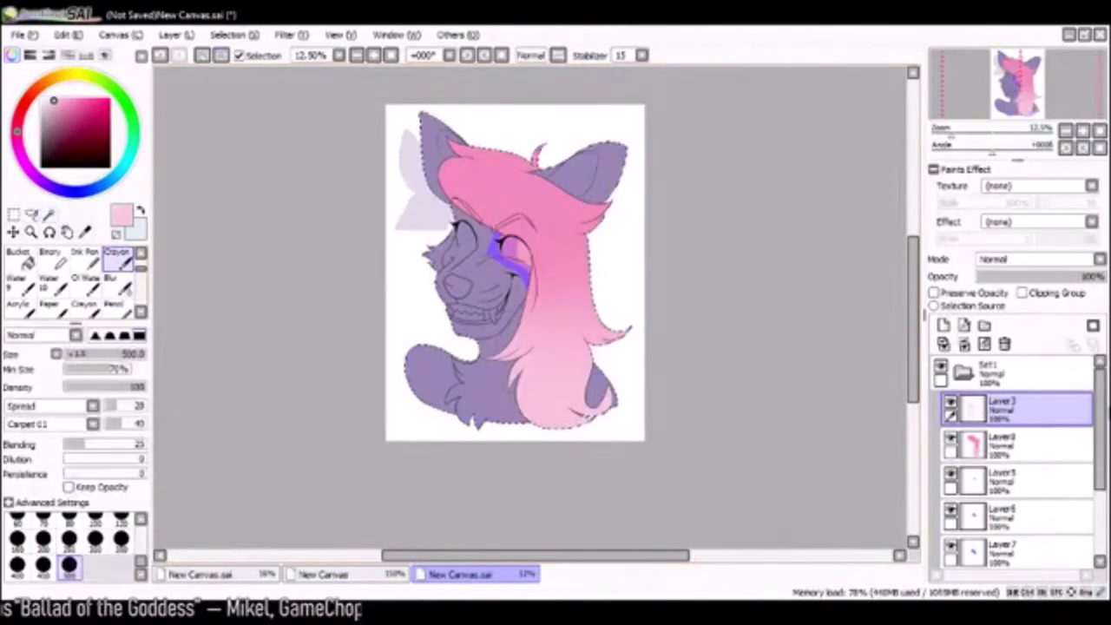
- Colour both ears light pink on a new Layer9, edging them with the size 20 Crayon
{"action": "left_click", "coordinate": [944, 325]}
{"action": "scroll", "coordinate": [552, 391], "scroll_direction": "up", "scroll_amount": 2}
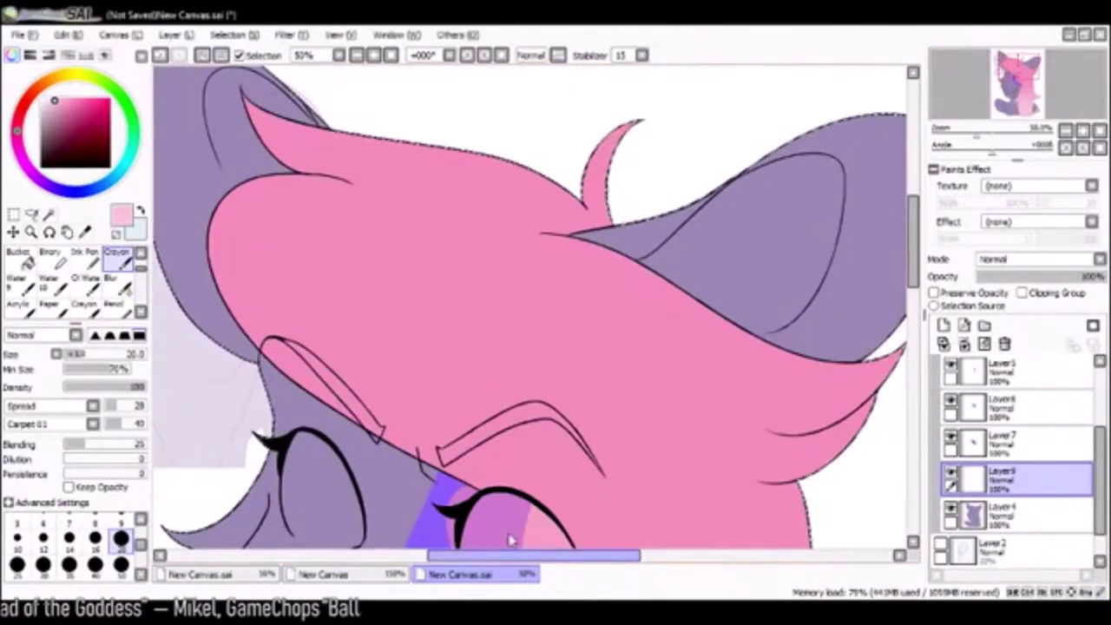
{"action": "left_click_drag", "start_coordinate": [512, 539], "coordinate": [343, 585]}
{"action": "mouse_move", "coordinate": [486, 382]}
{"action": "left_mouse_down"}
{"action": "mouse_move", "coordinate": [659, 391]}
{"action": "mouse_move", "coordinate": [607, 191]}
{"action": "mouse_move", "coordinate": [755, 284]}
{"action": "left_mouse_up"}
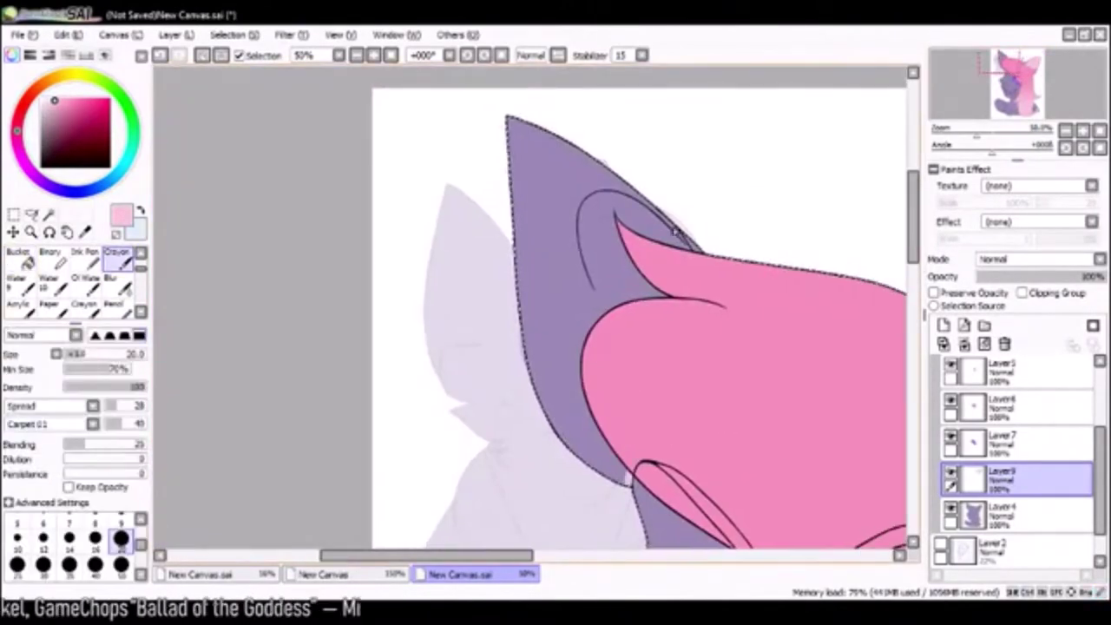
{"action": "left_click", "coordinate": [49, 213]}
{"action": "left_click", "coordinate": [1030, 417]}
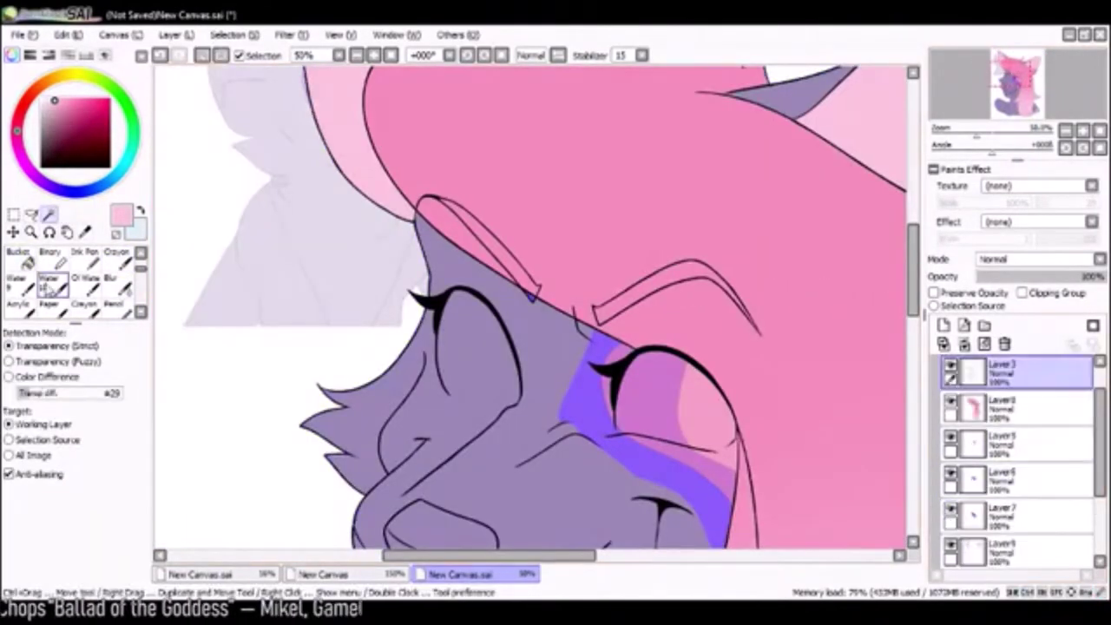
- Fill both eyebrows with violet on a new Layer10 and lower the layer's opacity to 52%
{"action": "left_click", "coordinate": [1007, 373]}
{"action": "left_click", "coordinate": [880, 452]}
{"action": "left_click", "coordinate": [677, 291]}
{"action": "key", "text": "ctrl+d"}
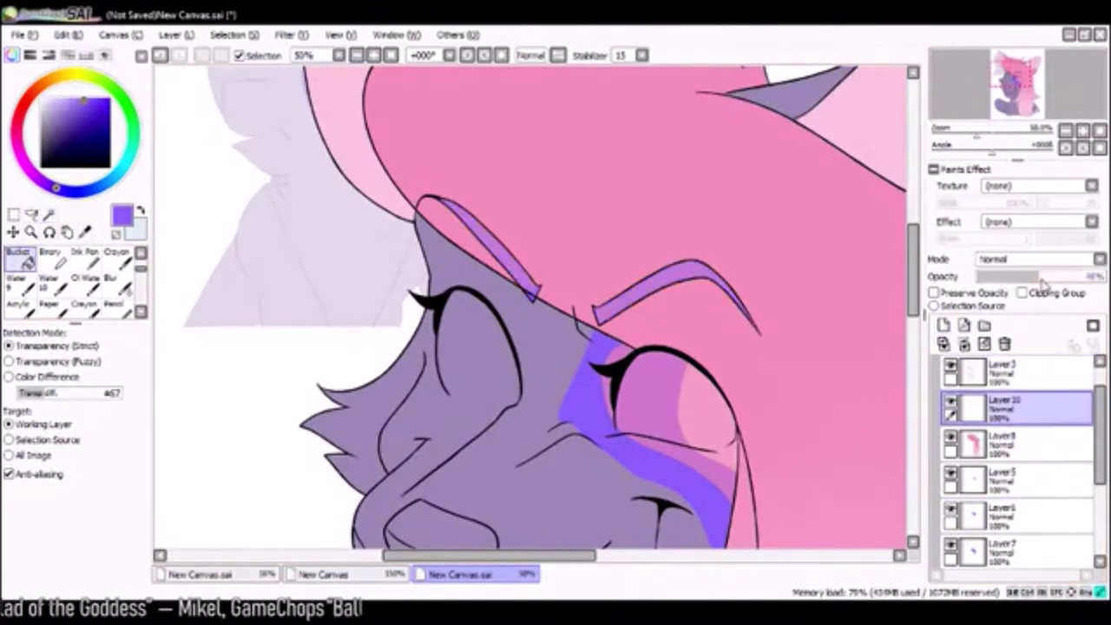
- Select the teeth with the Magic Wand from the Layer3 line art and fill them with cream
{"action": "scroll", "coordinate": [529, 312], "scroll_direction": "down", "scroll_amount": 2}
{"action": "scroll", "coordinate": [372, 285], "scroll_direction": "up", "scroll_amount": 3}
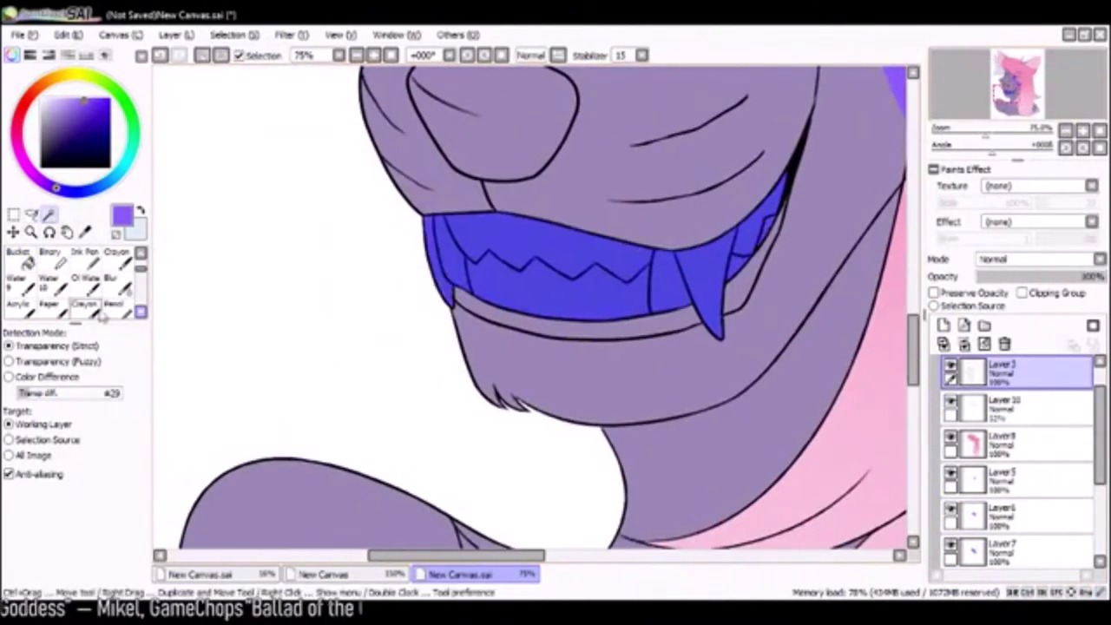
{"action": "scroll", "coordinate": [82, 278], "scroll_direction": "up", "scroll_amount": 2}
{"action": "left_click", "coordinate": [83, 278]}
{"action": "left_click", "coordinate": [732, 272]}
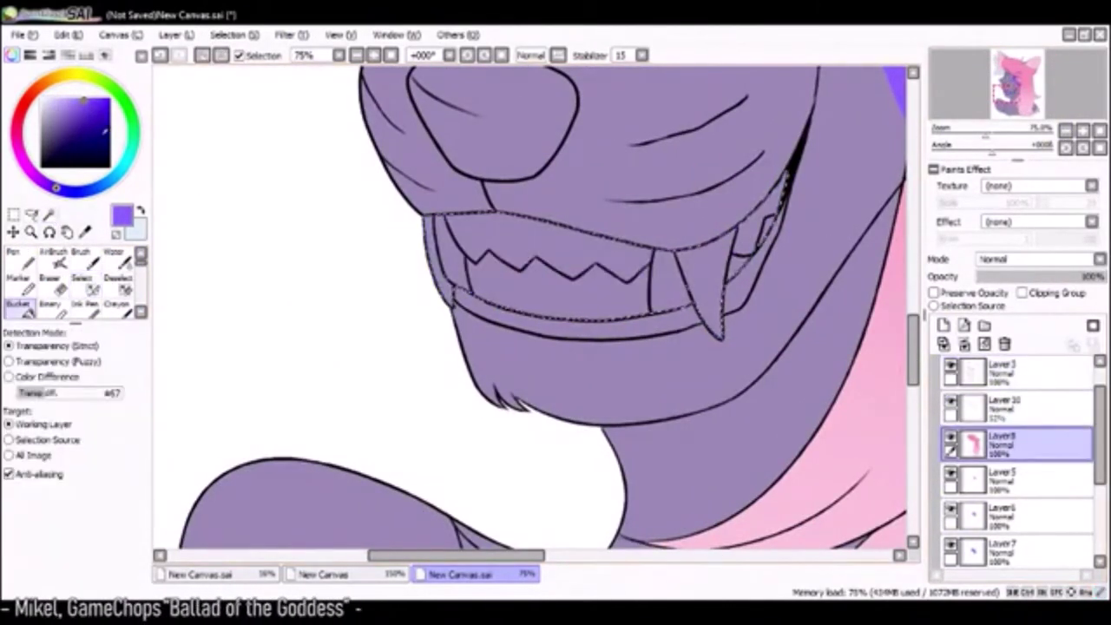
{"action": "left_click", "coordinate": [608, 261]}
- Consult the reference canvas and fill the nose and the inner lower lip with dark navy on Layer5
{"action": "left_click", "coordinate": [323, 574]}
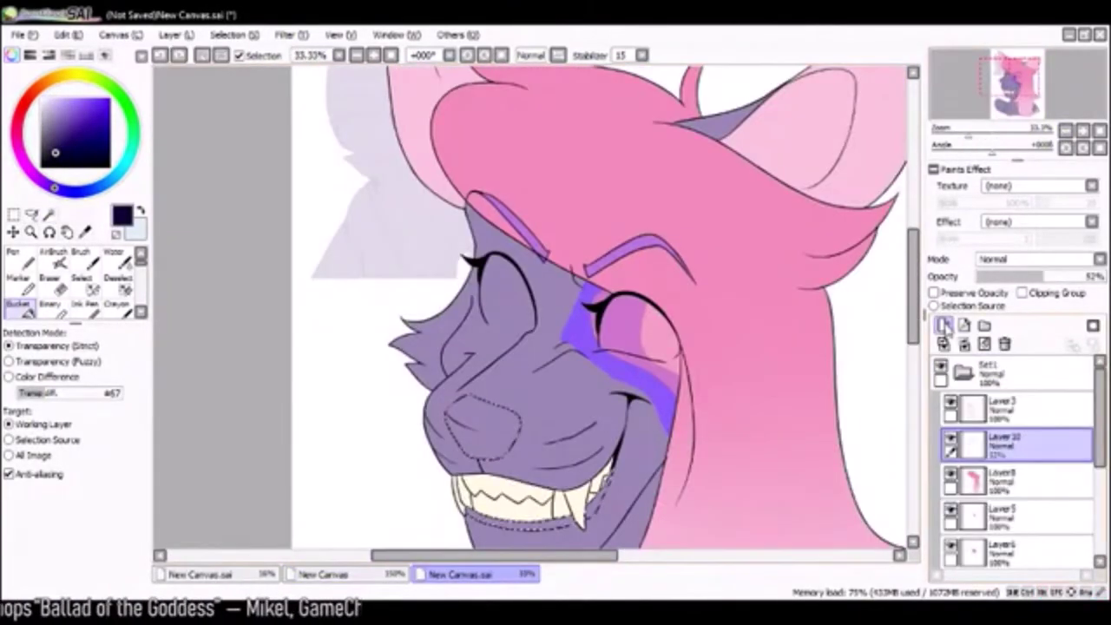
{"action": "left_click", "coordinate": [1017, 508]}
{"action": "scroll", "coordinate": [530, 303], "scroll_direction": "up", "scroll_amount": 1}
- Outline and fill the whites of both eyes in off-white on Layer11 with the size 10 Crayon
{"action": "left_click", "coordinate": [117, 303]}
{"action": "scroll", "coordinate": [529, 303], "scroll_direction": "up", "scroll_amount": 1}
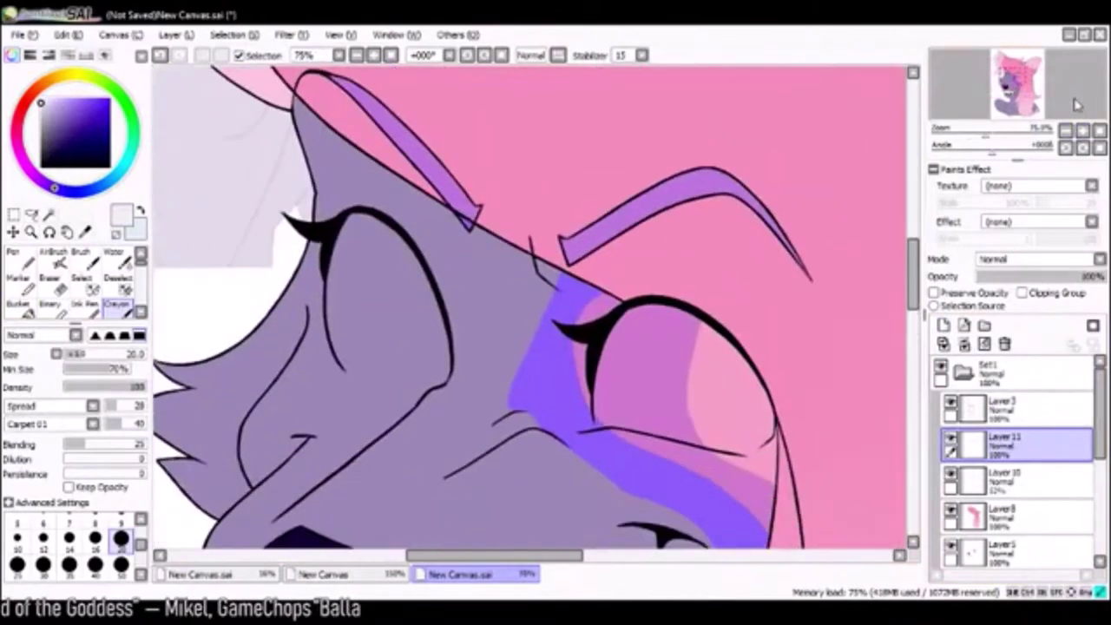
{"action": "left_click", "coordinate": [17, 538]}
{"action": "left_click_drag", "start_coordinate": [328, 319], "coordinate": [339, 222]}
{"action": "left_click", "coordinate": [415, 367]}
{"action": "left_click_drag", "start_coordinate": [605, 363], "coordinate": [596, 425]}
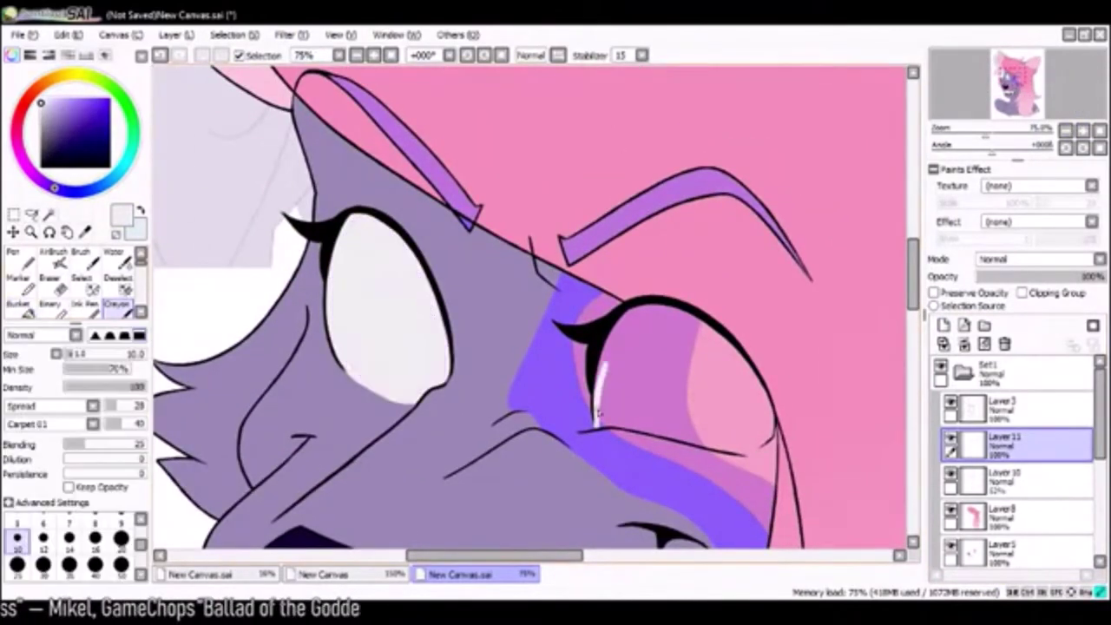
{"action": "key", "text": "w"}
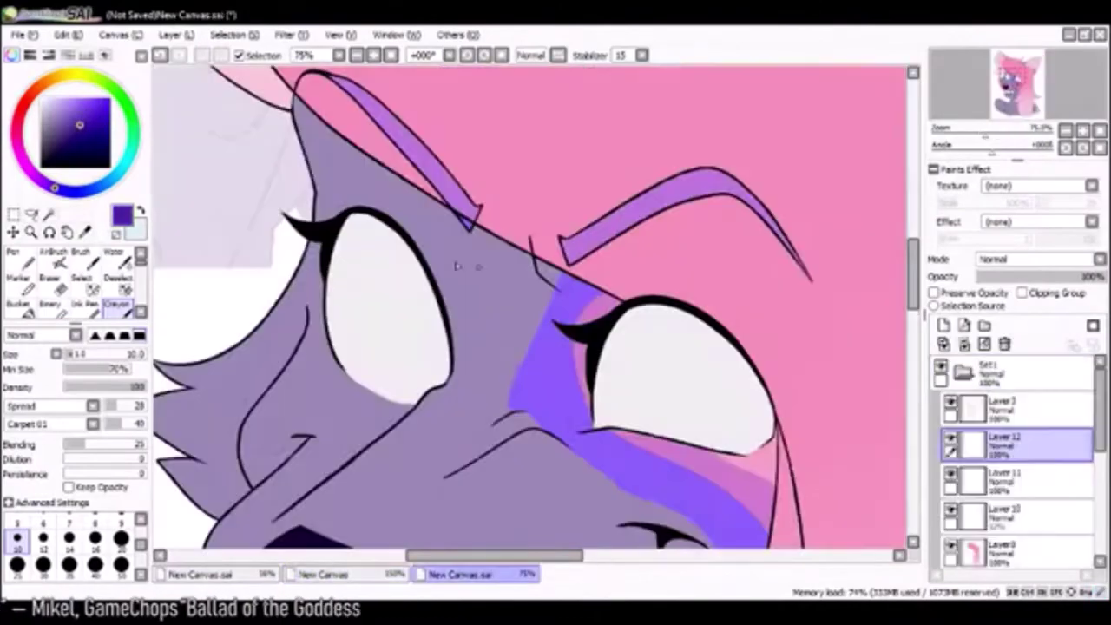
- Outline both irises in dark violet on Layer12 with the size 10 Crayon and fill them
{"action": "left_click_drag", "start_coordinate": [399, 228], "coordinate": [418, 406]}
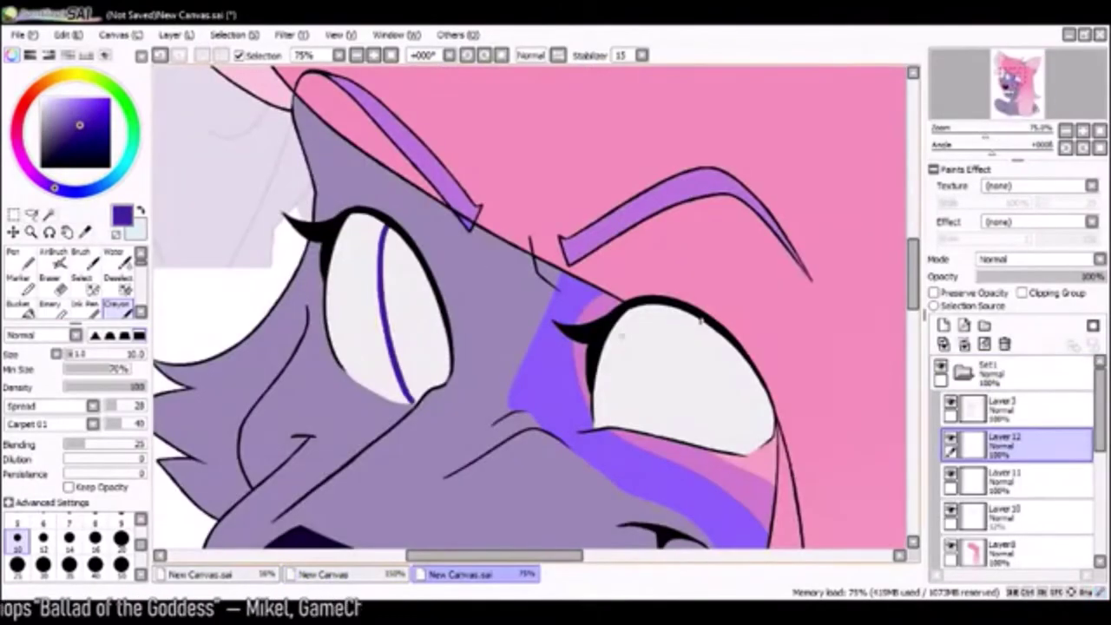
{"action": "left_click_drag", "start_coordinate": [664, 305], "coordinate": [694, 433]}
{"action": "scroll", "coordinate": [694, 432], "scroll_direction": "down", "scroll_amount": 2}
{"action": "scroll", "coordinate": [634, 395], "scroll_direction": "up", "scroll_amount": 2}
{"action": "scroll", "coordinate": [633, 395], "scroll_direction": "down", "scroll_amount": 2}
{"action": "scroll", "coordinate": [538, 430], "scroll_direction": "up", "scroll_amount": 2}
{"action": "left_click_drag", "start_coordinate": [552, 406], "coordinate": [538, 429]}
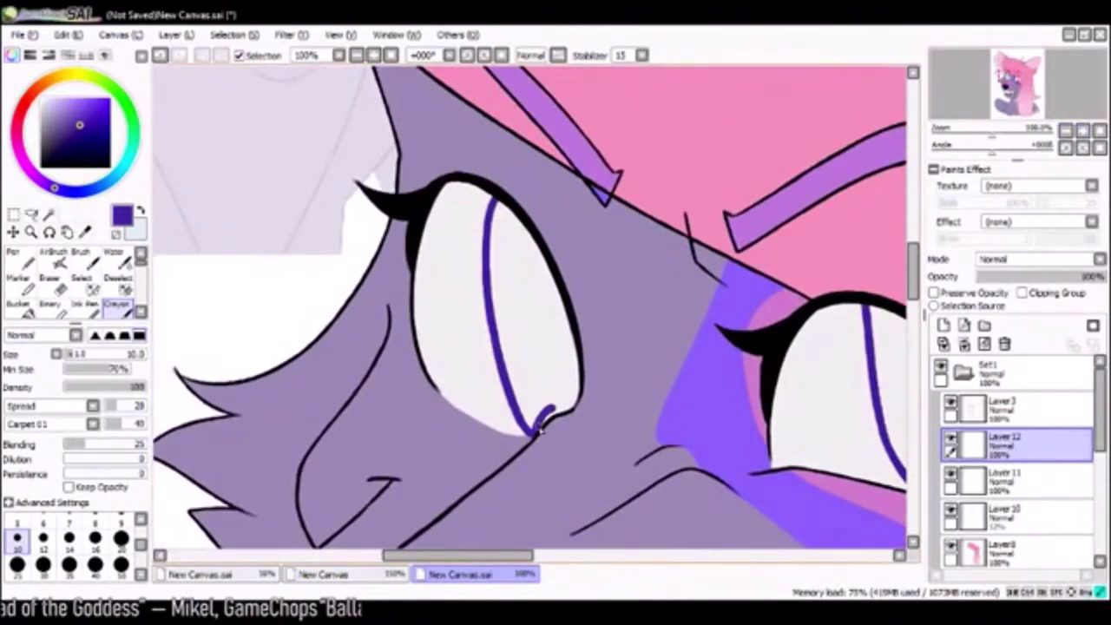
{"action": "scroll", "coordinate": [546, 271], "scroll_direction": "down", "scroll_amount": 2}
{"action": "scroll", "coordinate": [568, 391], "scroll_direction": "up", "scroll_amount": 2}
{"action": "mouse_move", "coordinate": [590, 274]}
{"action": "left_mouse_down"}
{"action": "mouse_move", "coordinate": [719, 395]}
{"action": "mouse_move", "coordinate": [595, 272]}
{"action": "left_mouse_up"}
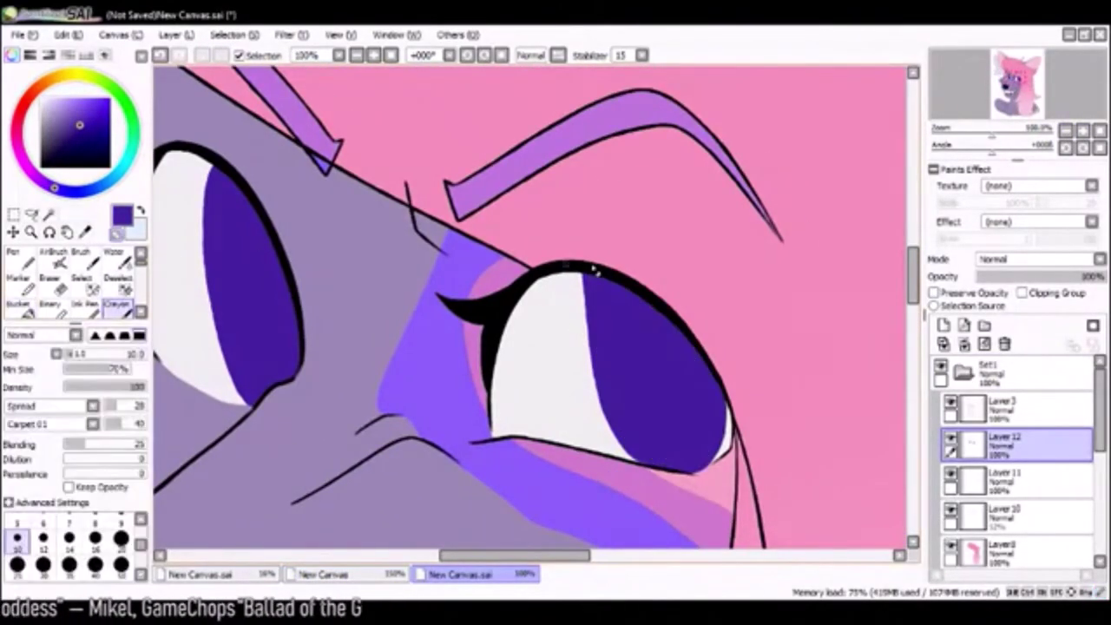
- Shade both irises on the locked Layer12 with a fade from dark violet down to a lighter violet
{"action": "left_click_drag", "start_coordinate": [615, 354], "coordinate": [736, 354]}
{"action": "left_click_drag", "start_coordinate": [364, 174], "coordinate": [382, 313]}
{"action": "left_click_drag", "start_coordinate": [720, 286], "coordinate": [833, 390]}
{"action": "left_click", "coordinate": [111, 305]}
{"action": "left_click_drag", "start_coordinate": [365, 303], "coordinate": [416, 365]}
{"action": "left_click_drag", "start_coordinate": [738, 391], "coordinate": [799, 434]}
- Draw dark navy iris rims and filled oval pupils on a new clipped Layer13
{"action": "left_click", "coordinate": [943, 324]}
{"action": "left_click", "coordinate": [1023, 292]}
{"action": "left_click", "coordinate": [116, 283]}
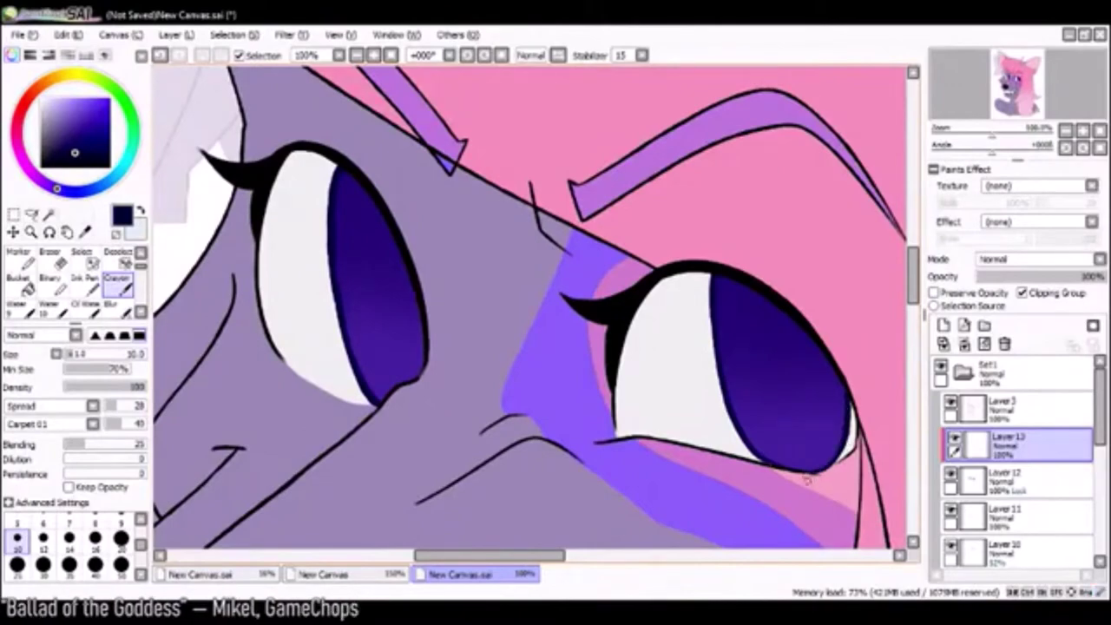
{"action": "mouse_move", "coordinate": [391, 289]}
{"action": "left_mouse_down"}
{"action": "mouse_move", "coordinate": [367, 235]}
{"action": "mouse_move", "coordinate": [391, 339]}
{"action": "left_mouse_up"}
{"action": "key", "text": "b"}
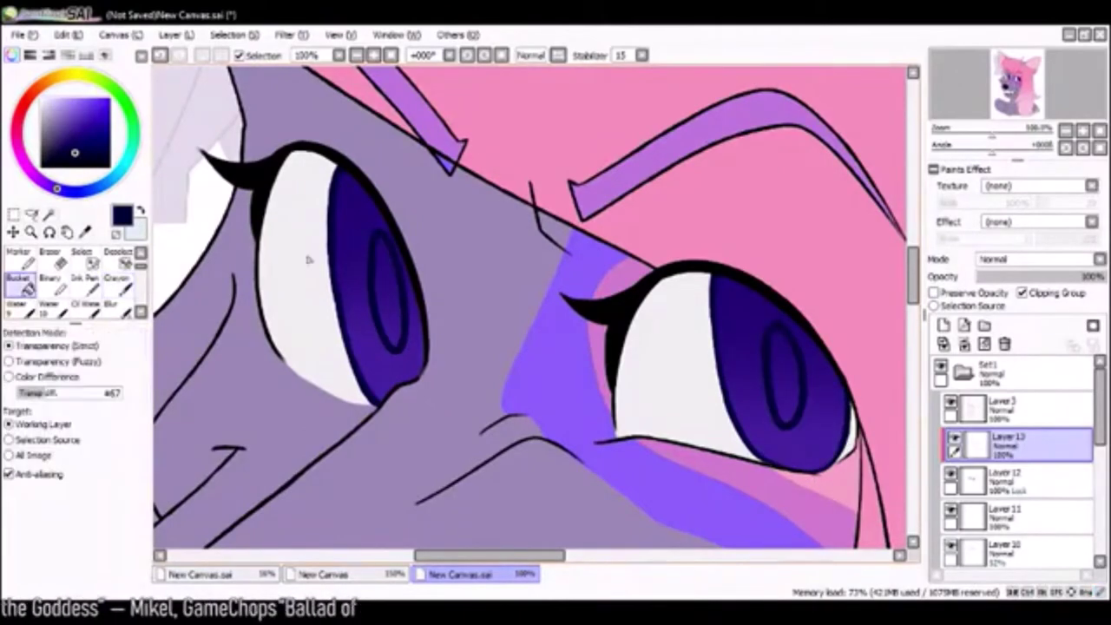
- Lasso the pupils on Layer13 and adjust each one's shape and position with a transform
{"action": "left_click", "coordinate": [1083, 131]}
{"action": "left_click", "coordinate": [1083, 130]}
{"action": "key", "text": "ctrl+t"}
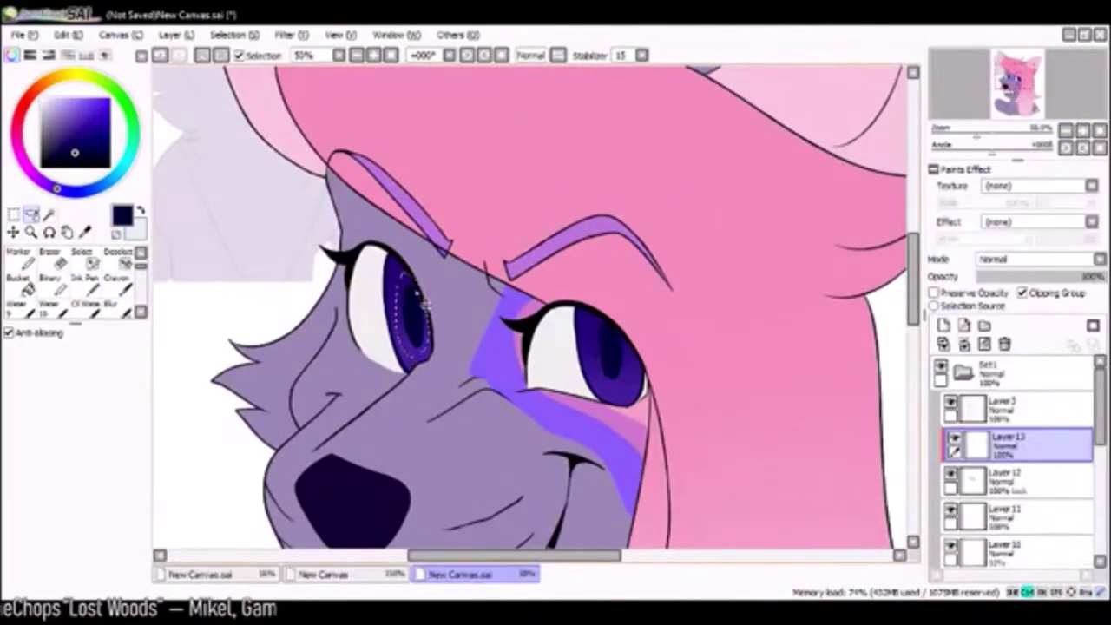
{"action": "scroll", "coordinate": [486, 348], "scroll_direction": "down", "scroll_amount": 2}
{"action": "scroll", "coordinate": [483, 350], "scroll_direction": "up", "scroll_amount": 3}
{"action": "key", "text": "ctrl+t"}
{"action": "key", "text": "Return"}
- Paint a lighter violet glow in the lower part of both irises on the clipped Layer15
{"action": "key", "text": "c"}
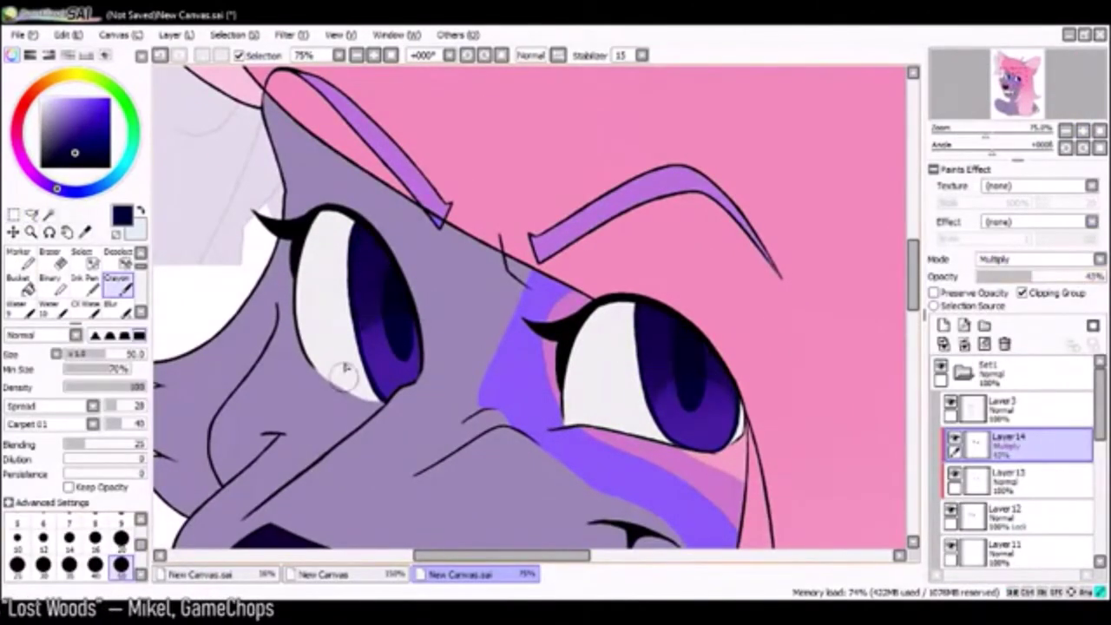
{"action": "left_click", "coordinate": [695, 425], "text": "alt"}
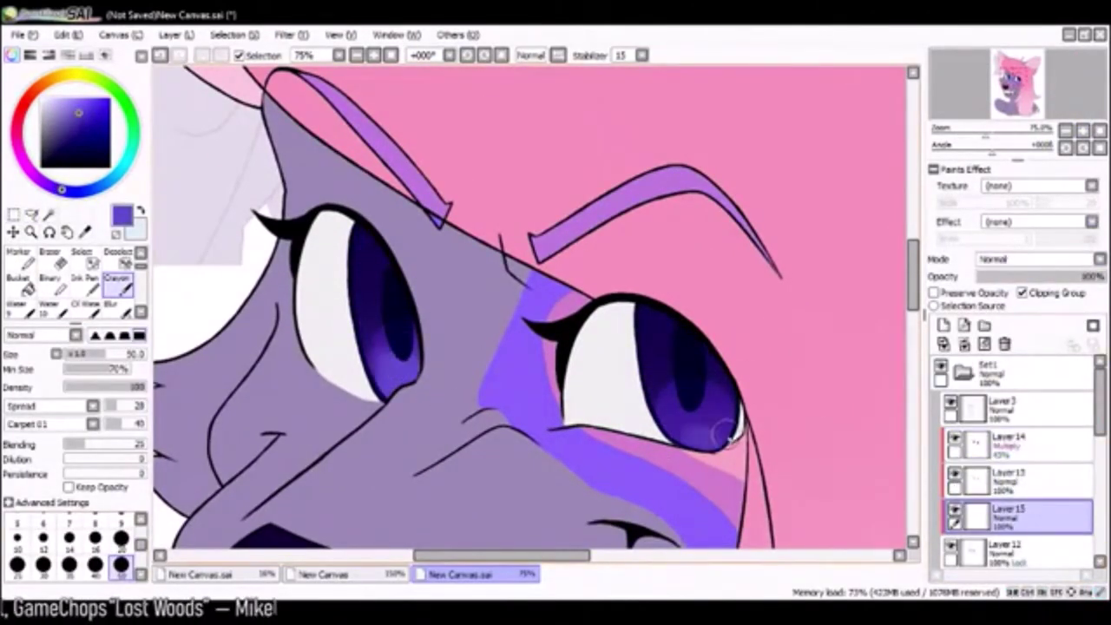
{"action": "left_click_drag", "start_coordinate": [685, 428], "coordinate": [706, 419]}
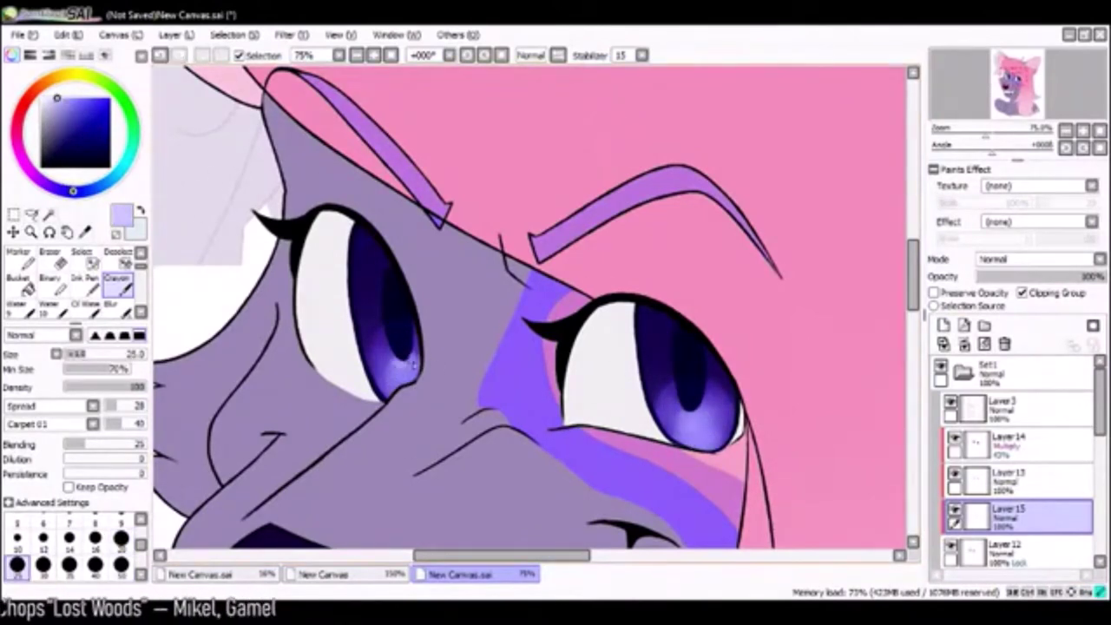
- Paint a blue lid shadow across the upper part of both eyes on a new Multiply layer, Layer16
{"action": "left_click", "coordinate": [68, 133]}
{"action": "left_click", "coordinate": [944, 325]}
{"action": "left_click_drag", "start_coordinate": [313, 230], "coordinate": [391, 287]}
{"action": "left_click", "coordinate": [120, 538]}
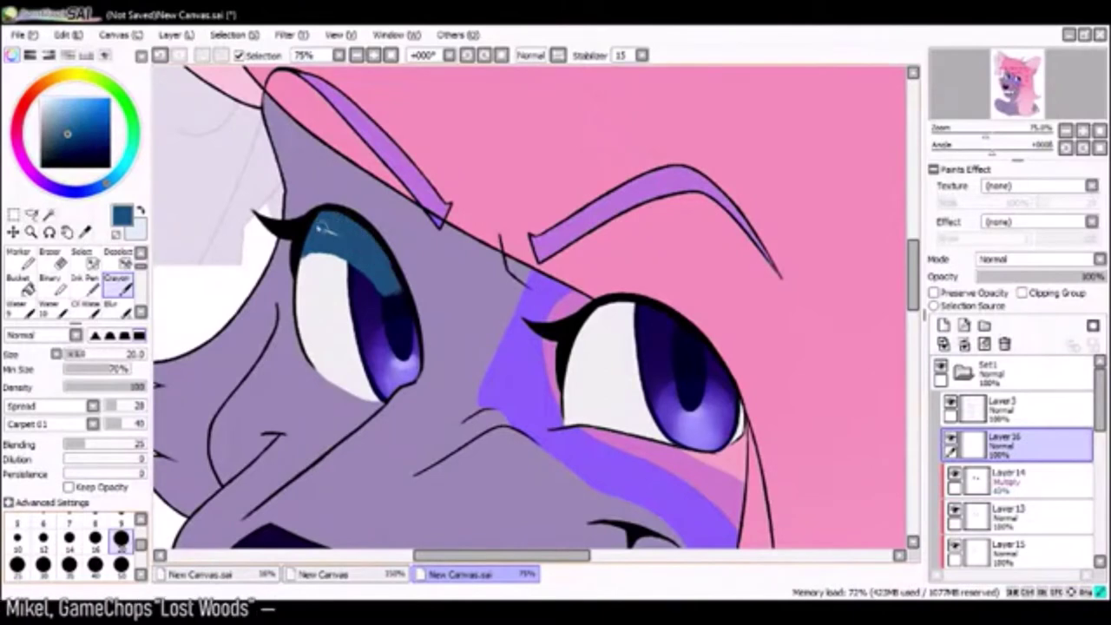
{"action": "left_click_drag", "start_coordinate": [580, 327], "coordinate": [684, 345]}
- Add white highlights to both eyes on a new Layer17 with the Pen
{"action": "left_click", "coordinate": [943, 324]}
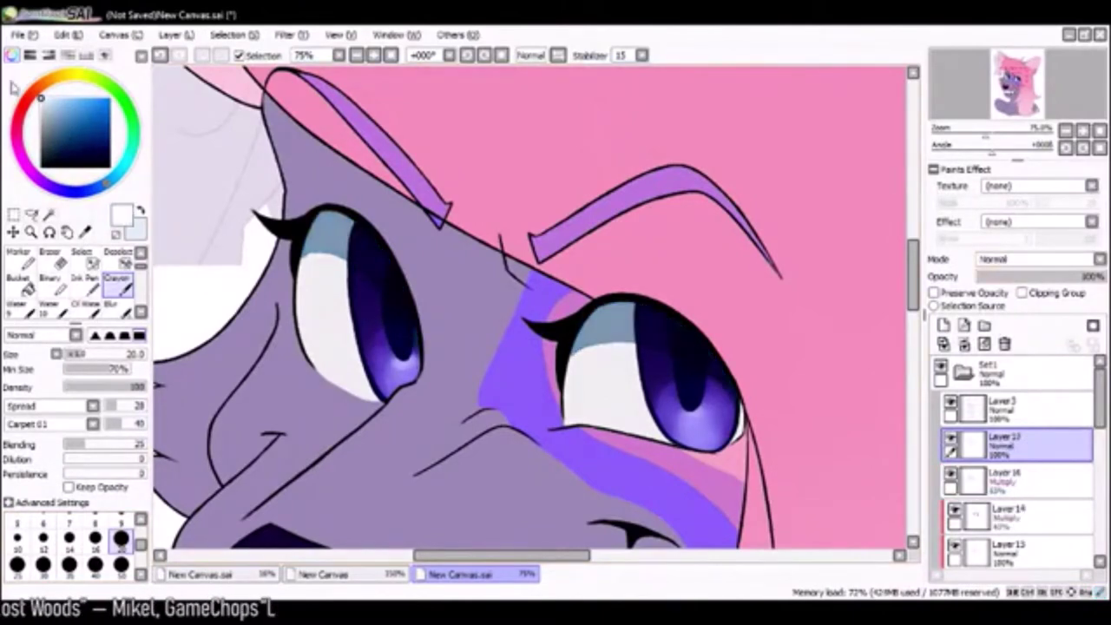
{"action": "left_click", "coordinate": [18, 257]}
{"action": "scroll", "coordinate": [521, 304], "scroll_direction": "down", "scroll_amount": 5}
- Recolour the line art by filling a new clipped Layer18 above Layer3 with dark navy
{"action": "left_click", "coordinate": [943, 325]}
{"action": "left_click", "coordinate": [1022, 292]}
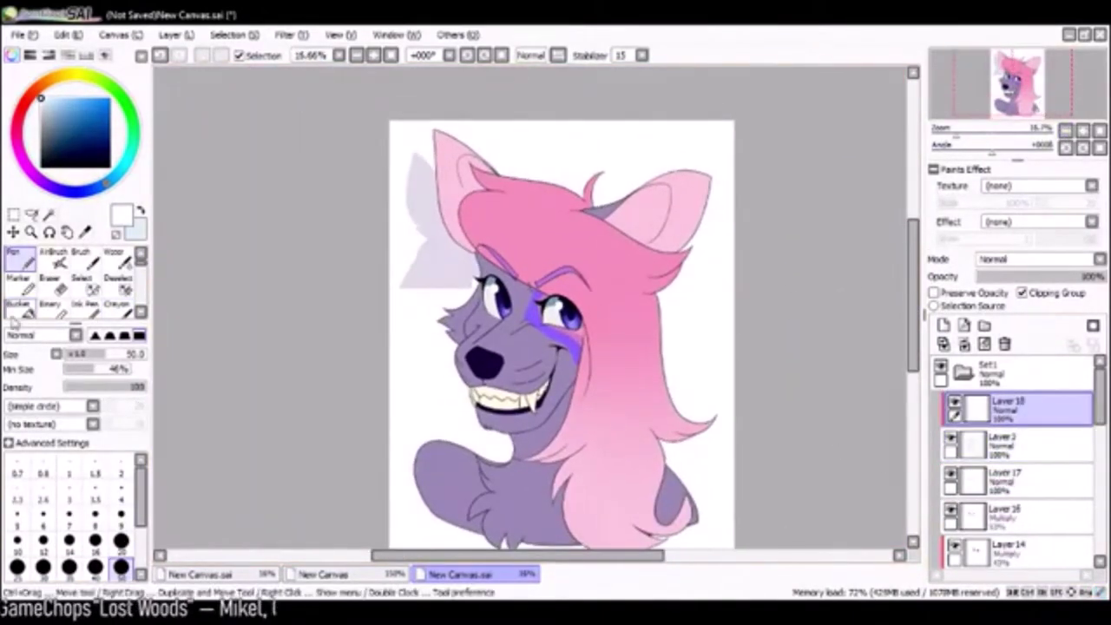
{"action": "left_click", "coordinate": [18, 304]}
{"action": "left_click", "coordinate": [52, 159]}
- Paste a pink-to-blue gradient clipped over Set1 in Overlay mode at 29%, and add white stars around the right eye
{"action": "left_click", "coordinate": [961, 371]}
{"action": "left_click", "coordinate": [943, 325]}
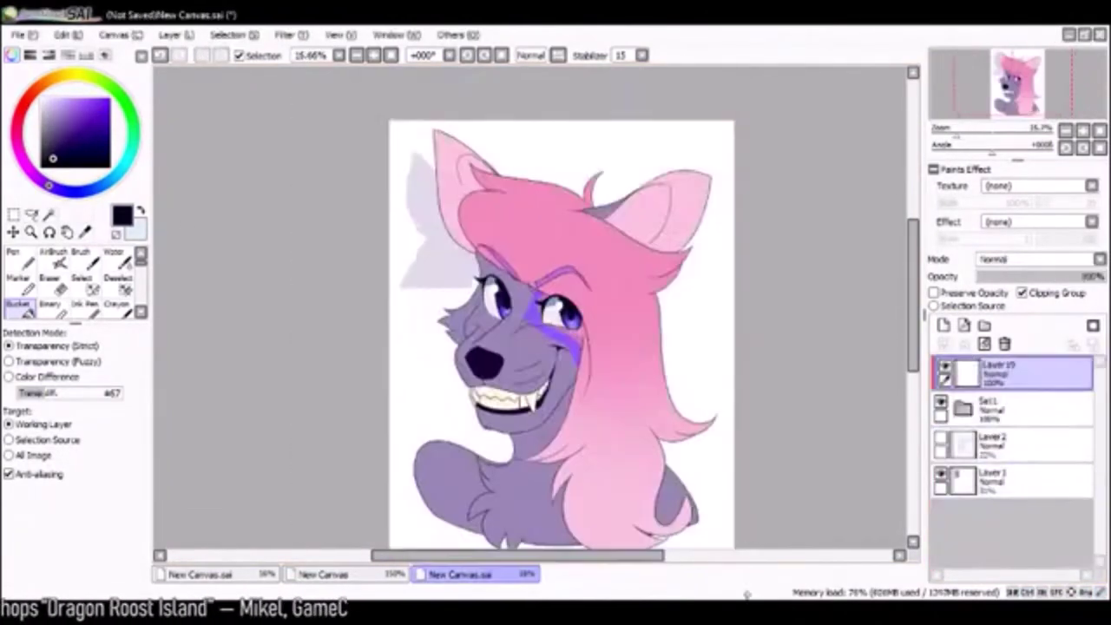
{"action": "key", "text": "ctrl+v"}
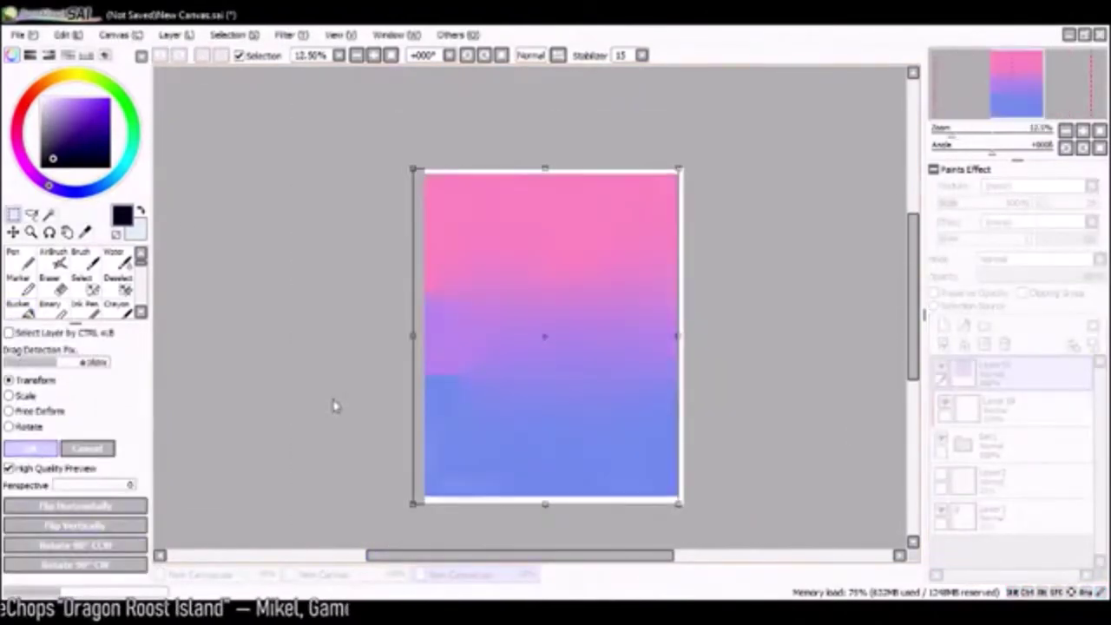
{"action": "key", "text": "Return"}
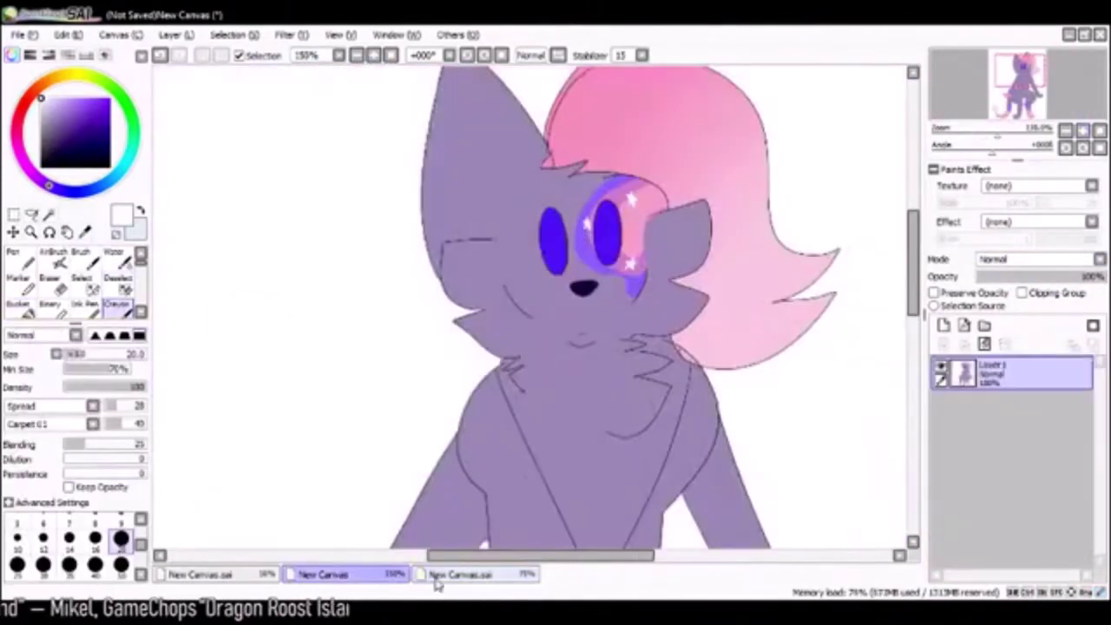
{"action": "left_click", "coordinate": [436, 576]}
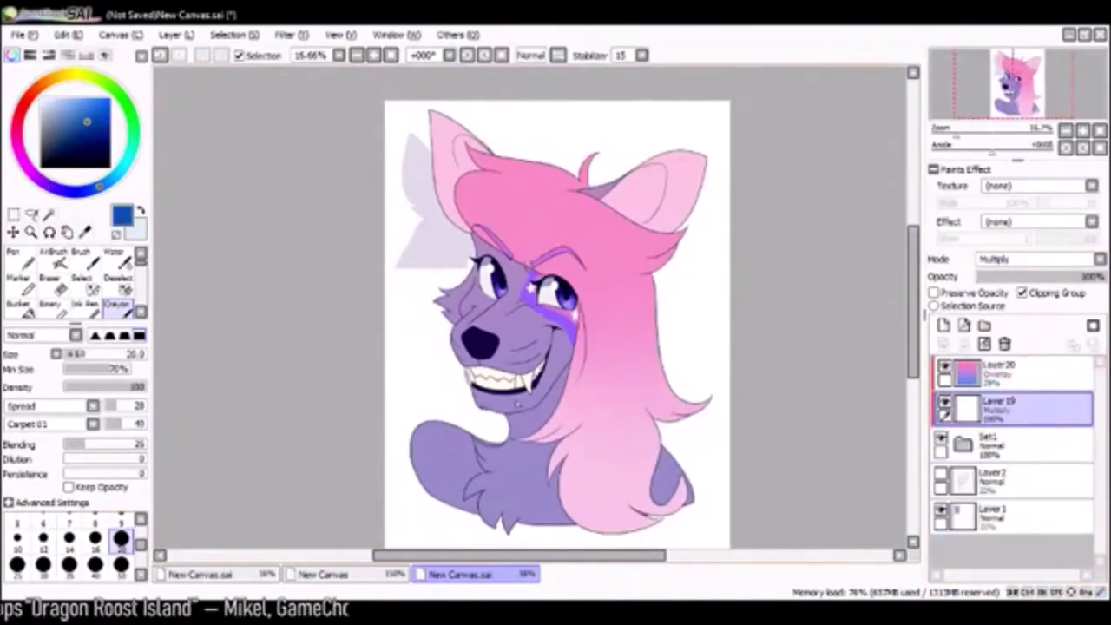
- Set the Multiply Layer19 to 36% opacity and paint blue shadows over the neck and chest with the size 20 Crayon
{"action": "left_click_drag", "start_coordinate": [1016, 274], "coordinate": [1047, 276]}
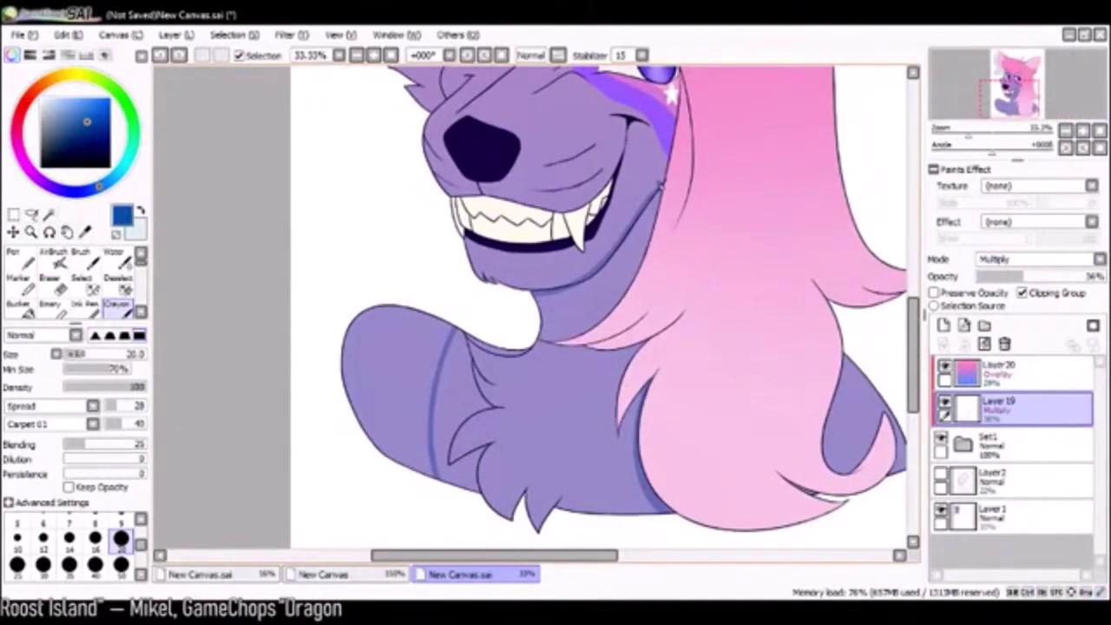
{"action": "left_click_drag", "start_coordinate": [669, 518], "coordinate": [467, 334]}
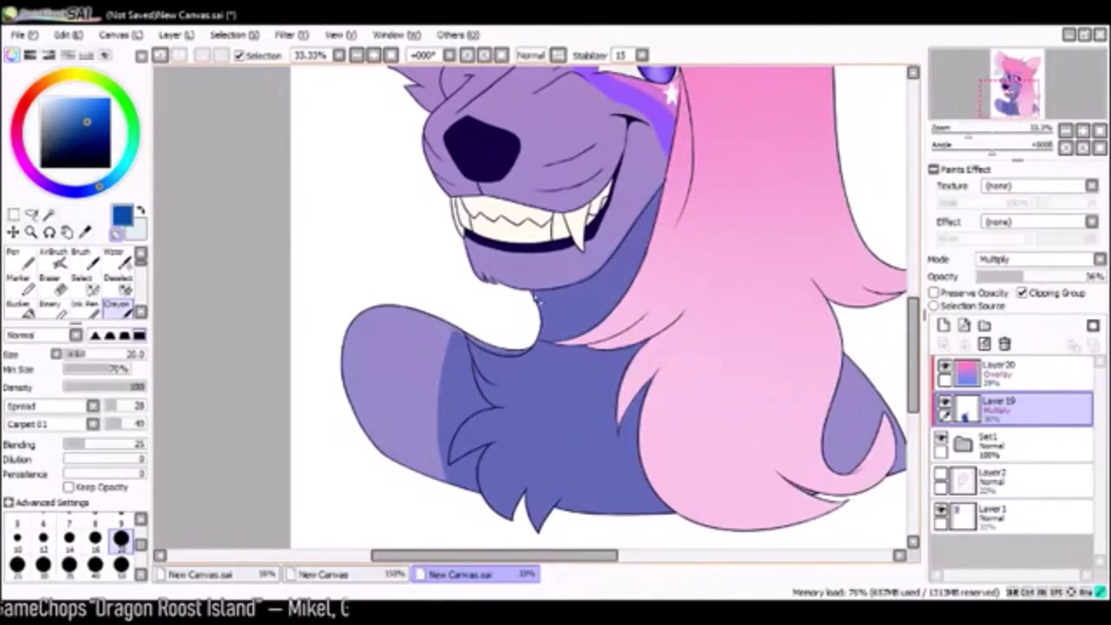
{"action": "scroll", "coordinate": [447, 224], "scroll_direction": "up", "scroll_amount": 5}
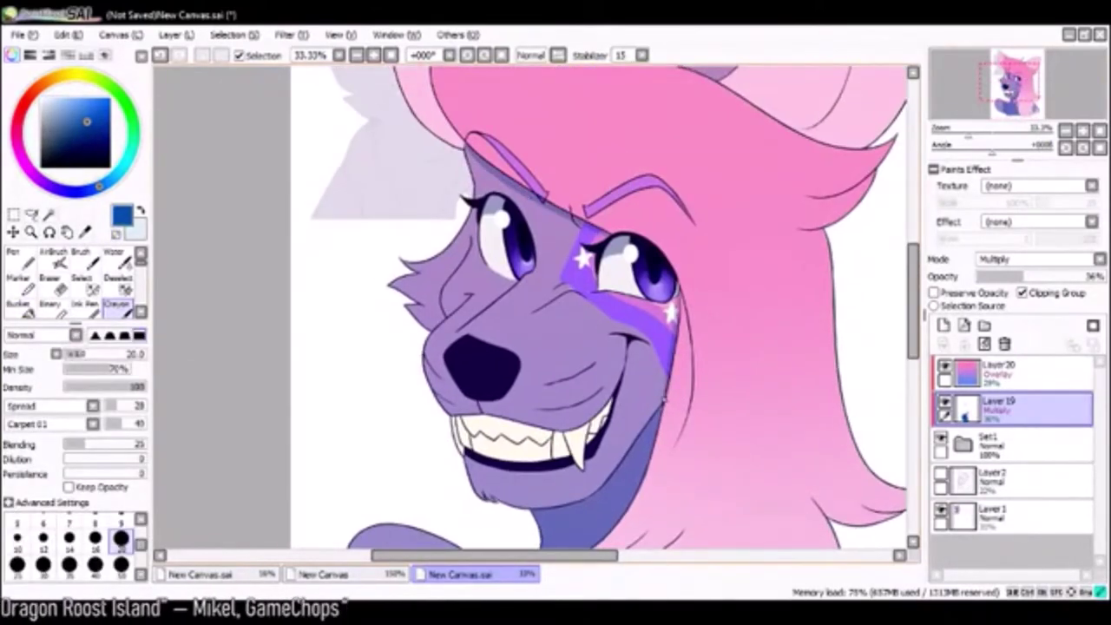
{"action": "scroll", "coordinate": [672, 351], "scroll_direction": "down", "scroll_amount": 2}
{"action": "scroll", "coordinate": [535, 224], "scroll_direction": "up", "scroll_amount": 2}
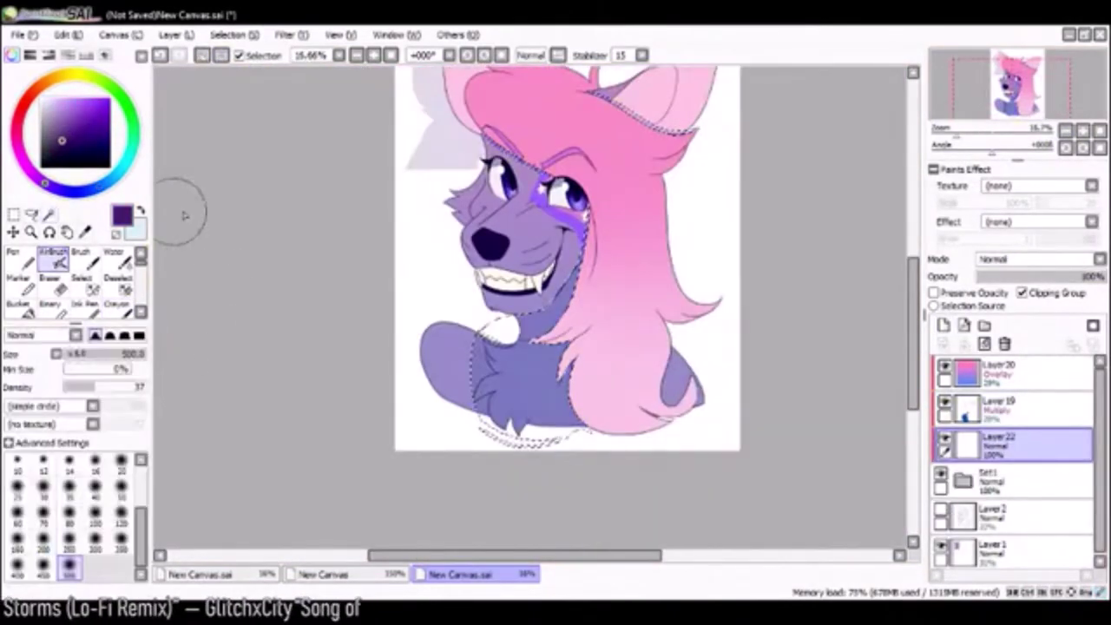
- Airbrush dark purple shading on the lower chest on Layer22 in Multiply mode and soften it with the size 500 Blur brush
{"action": "left_click_drag", "start_coordinate": [486, 382], "coordinate": [556, 416]}
{"action": "left_click_drag", "start_coordinate": [556, 217], "coordinate": [590, 287]}
{"action": "left_click_drag", "start_coordinate": [538, 260], "coordinate": [573, 347]}
{"action": "left_click_drag", "start_coordinate": [486, 391], "coordinate": [512, 417]}
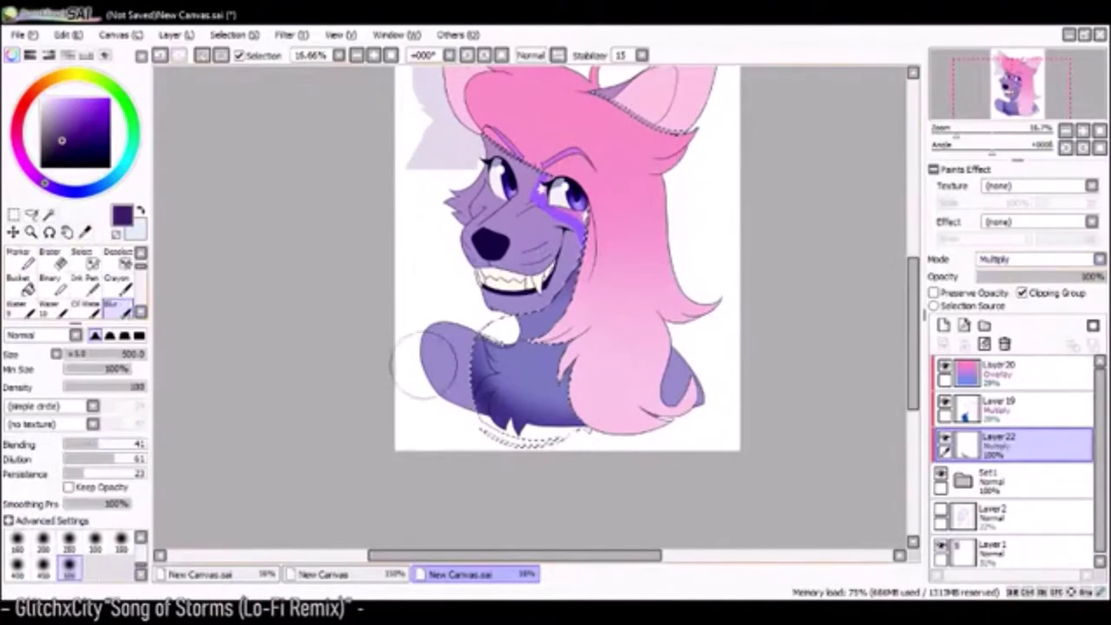
{"action": "mouse_move", "coordinate": [451, 347]}
{"action": "left_mouse_down"}
{"action": "mouse_move", "coordinate": [538, 408]}
{"action": "mouse_move", "coordinate": [486, 365]}
{"action": "left_mouse_up"}
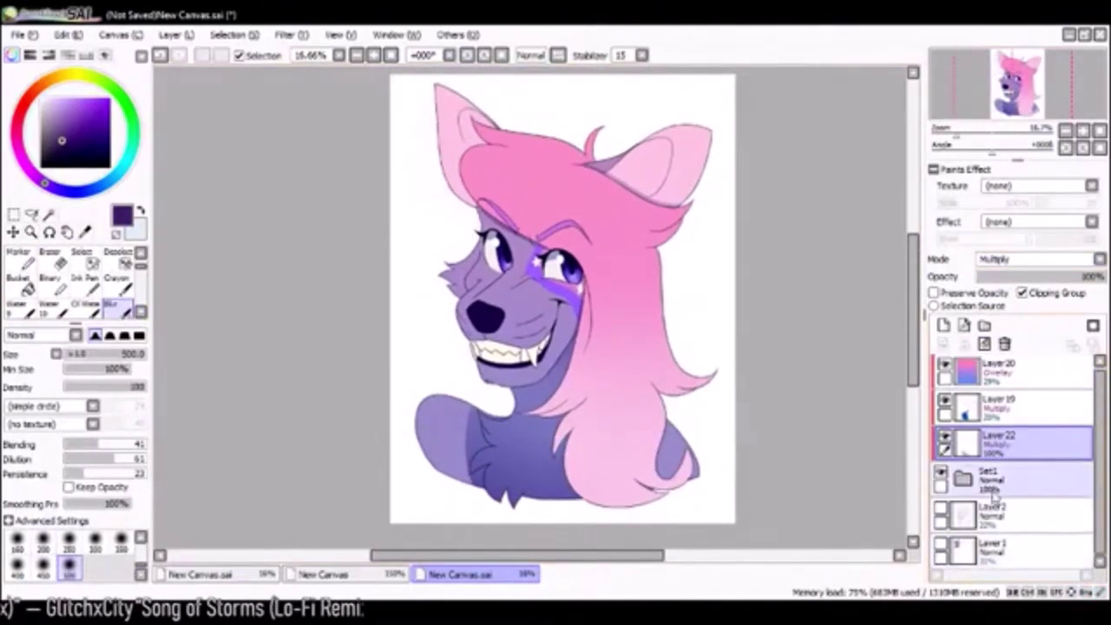
- Set Layer19's opacity to 14% and fill a light green rectangle behind the character on a new Layer23
{"action": "left_click", "coordinate": [999, 514]}
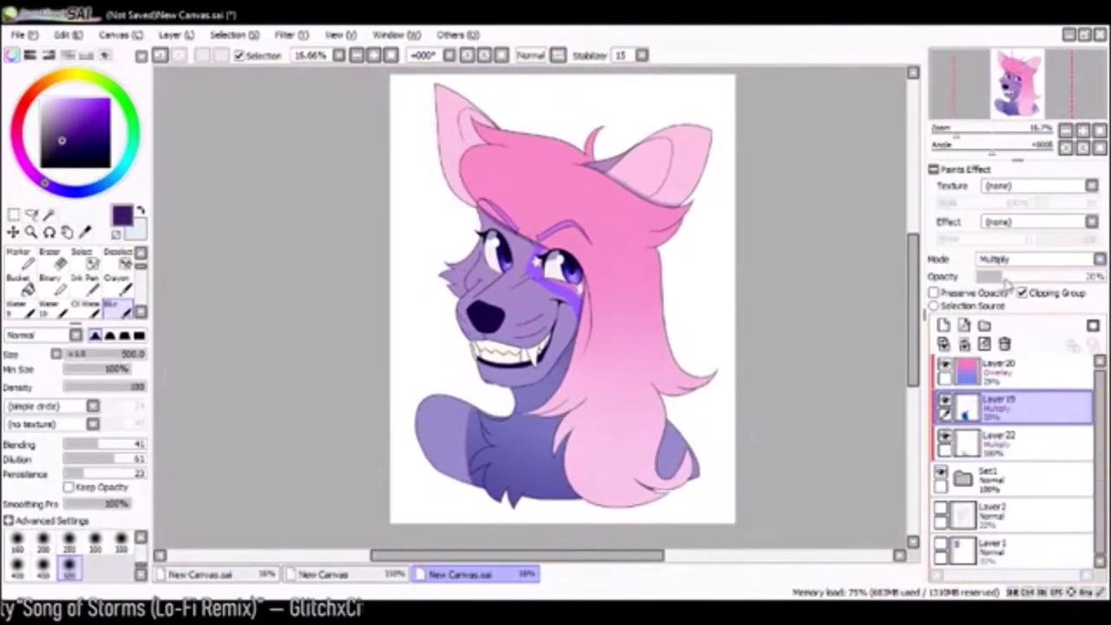
{"action": "left_click", "coordinate": [943, 325]}
{"action": "left_click", "coordinate": [13, 214]}
{"action": "left_click_drag", "start_coordinate": [452, 157], "coordinate": [692, 451]}
{"action": "left_click", "coordinate": [29, 282]}
{"action": "left_click", "coordinate": [70, 100]}
{"action": "left_click", "coordinate": [486, 200]}
- Resize the green background rectangle and give Layer23 a Fringe effect of width 15 plus a texture
{"action": "key", "text": "ctrl+t"}
{"action": "key", "text": "Return"}
{"action": "left_click", "coordinate": [1033, 222]}
{"action": "left_click", "coordinate": [1032, 185]}
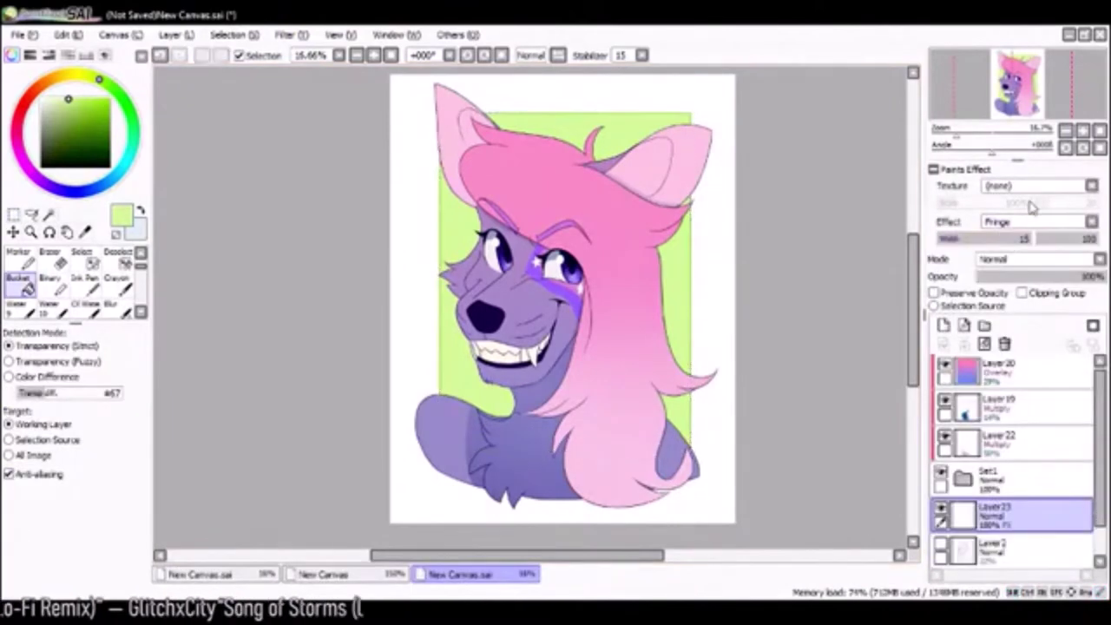
- Add one new layer directly above the green background layer and two new layers at the head of the stack
{"action": "left_click", "coordinate": [1015, 477]}
{"action": "left_click", "coordinate": [1015, 372]}
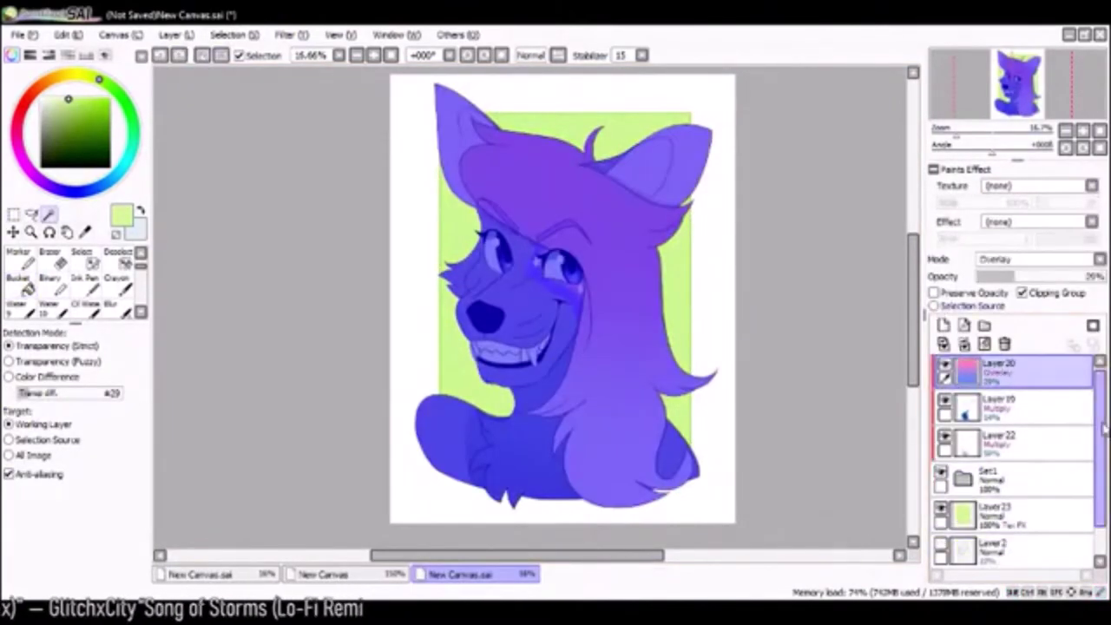
{"action": "left_click", "coordinate": [1016, 520]}
{"action": "left_click", "coordinate": [943, 324]}
{"action": "key", "text": "n"}
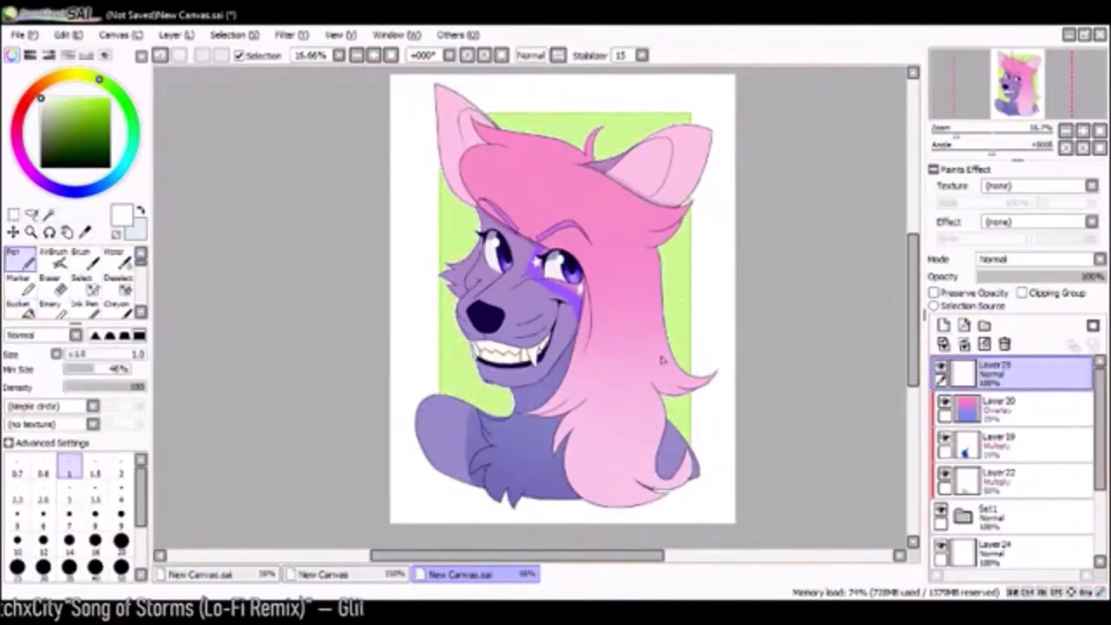
{"action": "key", "text": "e"}
{"action": "key", "text": "n"}
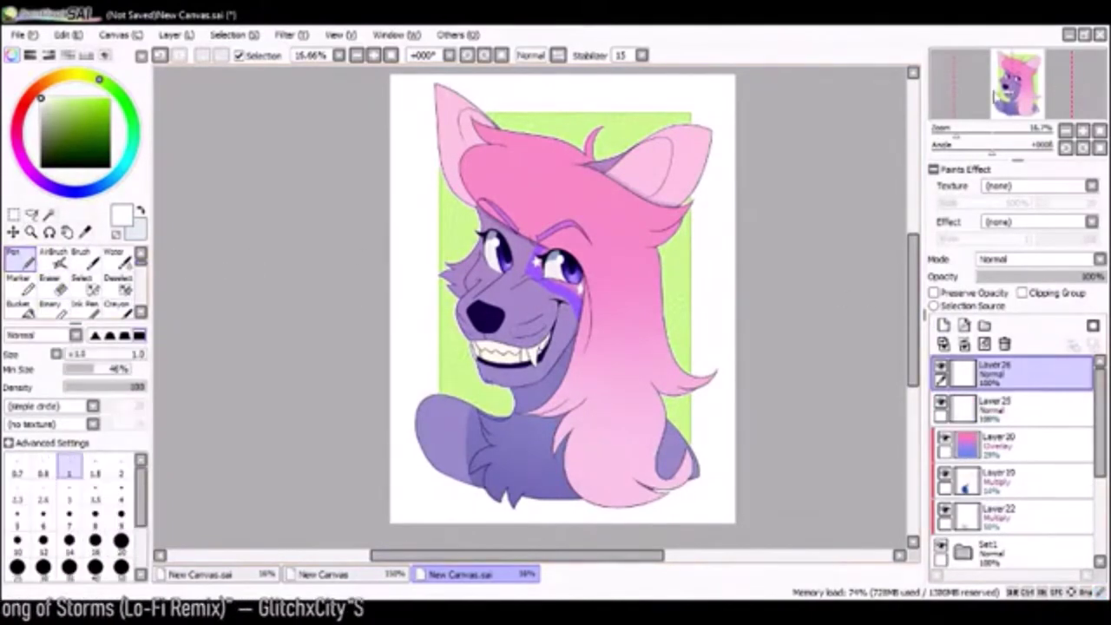
- Add fine white strokes over the hair and face on Layer26 with the size 3 Pen and save the artwork
{"action": "scroll", "coordinate": [538, 313], "scroll_direction": "up", "scroll_amount": 5}
{"action": "scroll", "coordinate": [538, 313], "scroll_direction": "down", "scroll_amount": 3}
{"action": "left_click_drag", "start_coordinate": [469, 130], "coordinate": [616, 260]}
{"action": "left_click_drag", "start_coordinate": [642, 217], "coordinate": [539, 313]}
{"action": "scroll", "coordinate": [660, 347], "scroll_direction": "down", "scroll_amount": 10}
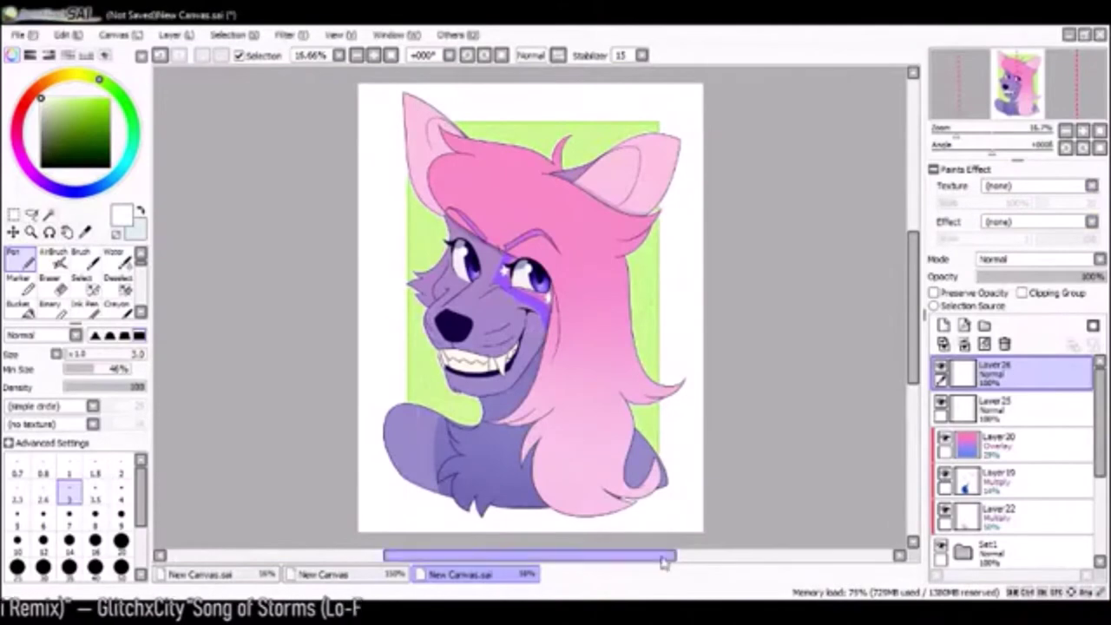
{"action": "key", "text": "ctrl+s"}
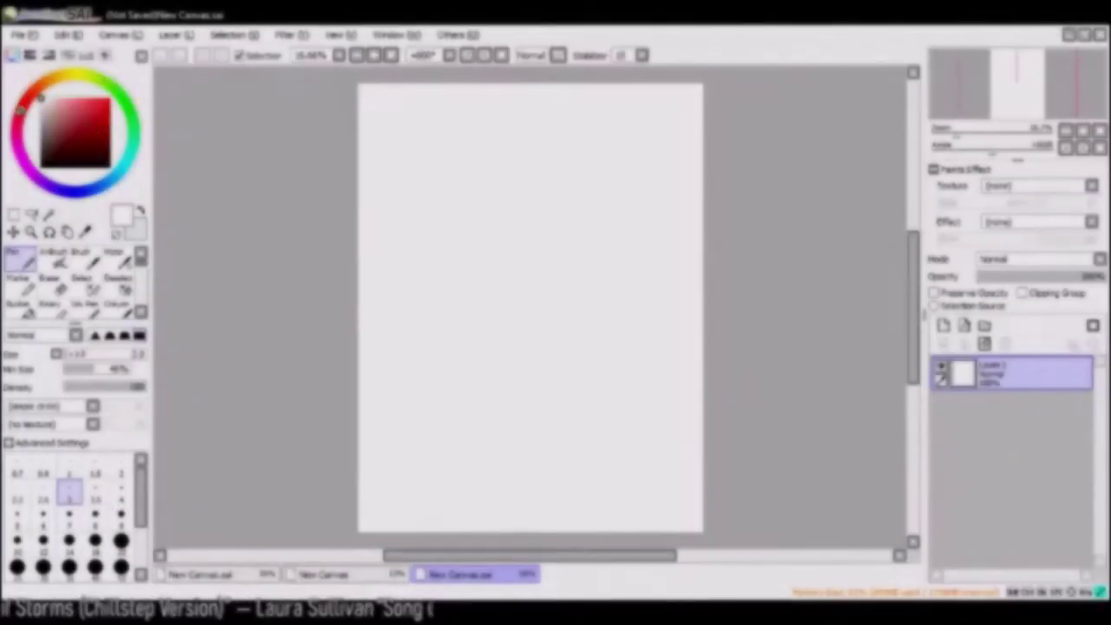
- On a blank canvas, sketch a head circle with a side-view muzzle, nose and mouth using the dark red size 8 Crayon
{"action": "left_click_drag", "start_coordinate": [521, 170], "coordinate": [564, 177]}
{"action": "key", "text": "ctrl+z"}
{"action": "left_click_drag", "start_coordinate": [451, 226], "coordinate": [444, 235]}
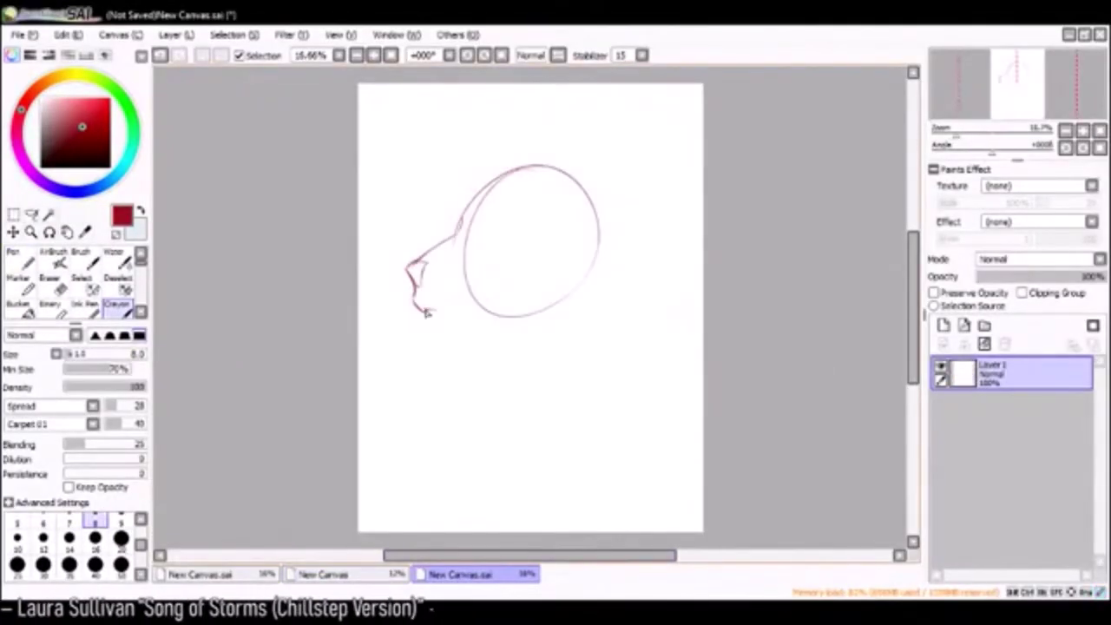
{"action": "left_click_drag", "start_coordinate": [421, 305], "coordinate": [444, 336]}
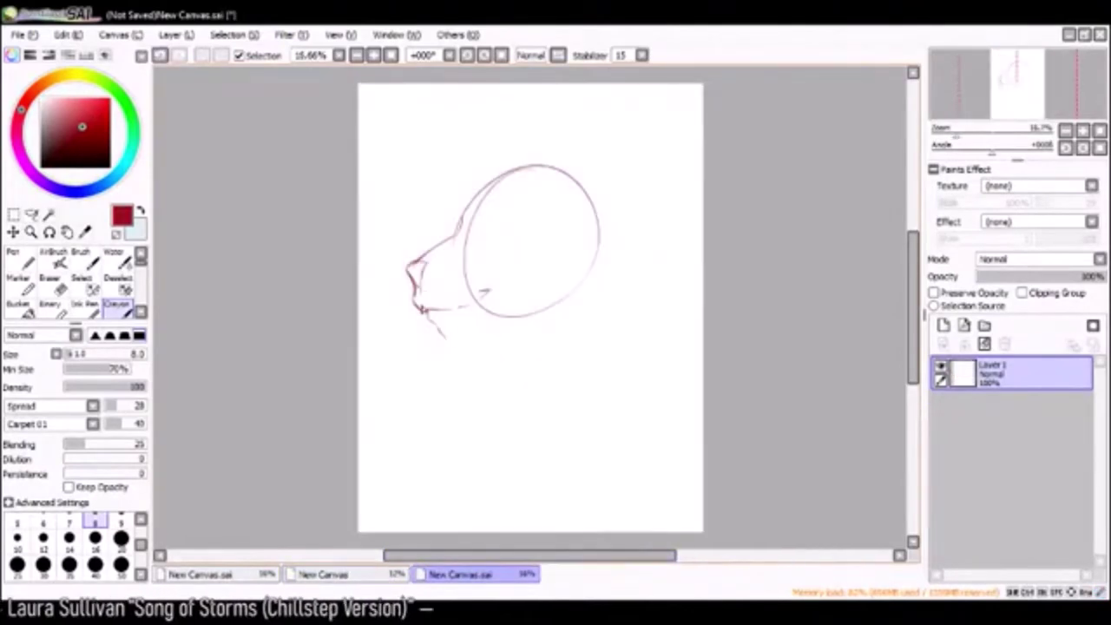
- Sketch the half-closed eye, the back of the head, and the neck and shoulder lines of the profile bust
{"action": "scroll", "coordinate": [538, 226], "scroll_direction": "up", "scroll_amount": 2}
{"action": "left_click_drag", "start_coordinate": [506, 222], "coordinate": [525, 239]}
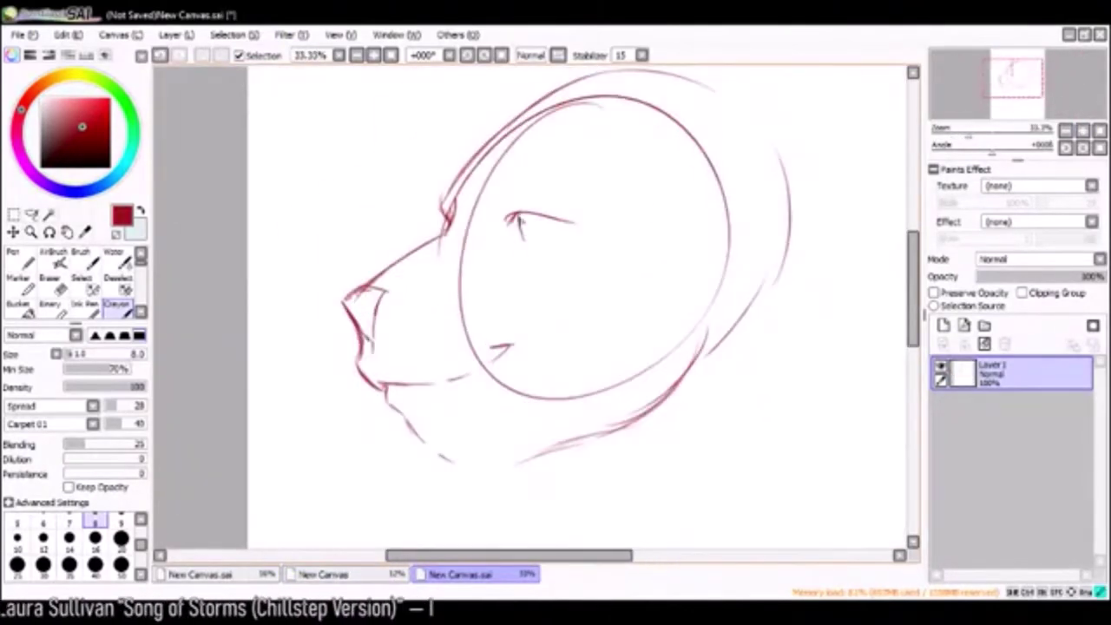
{"action": "scroll", "coordinate": [508, 397], "scroll_direction": "down", "scroll_amount": 2}
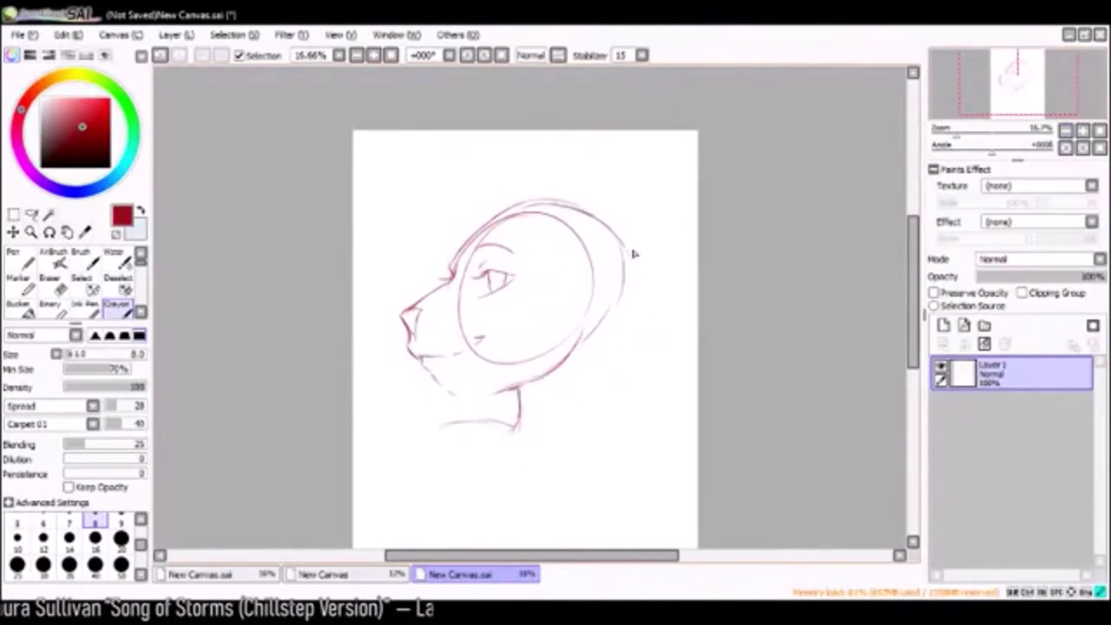
{"action": "left_click_drag", "start_coordinate": [568, 207], "coordinate": [627, 241]}
{"action": "left_click", "coordinate": [1017, 100]}
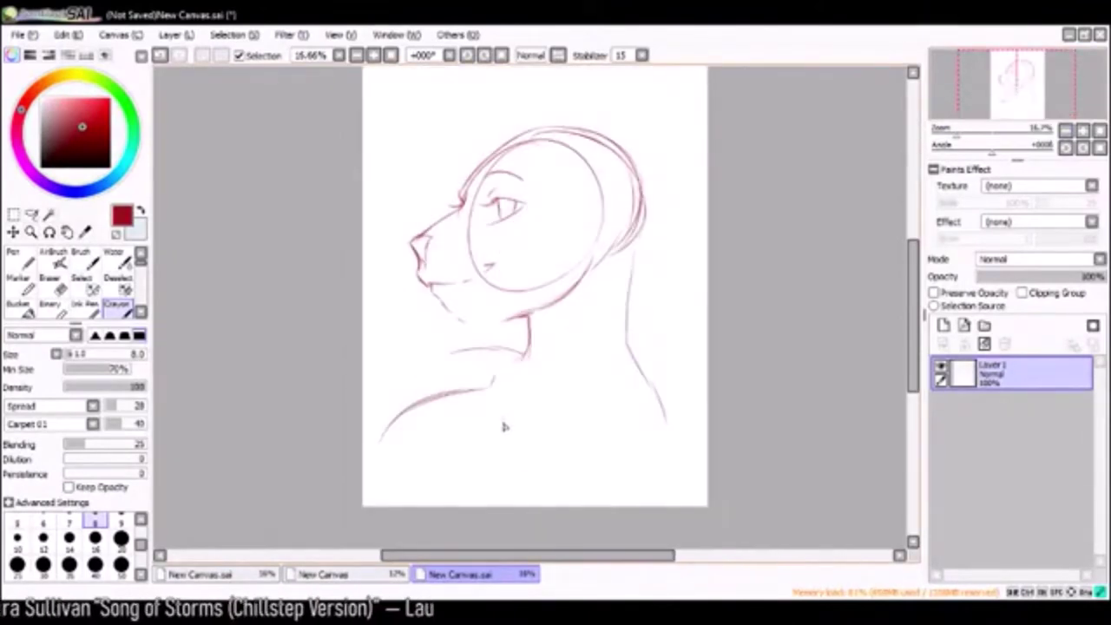
{"action": "left_click_drag", "start_coordinate": [525, 424], "coordinate": [437, 453]}
- Sketch the large pointed ear, the hair sweeping past the muzzle to the shoulder, and raised curls above the head
{"action": "left_click_drag", "start_coordinate": [566, 187], "coordinate": [649, 109]}
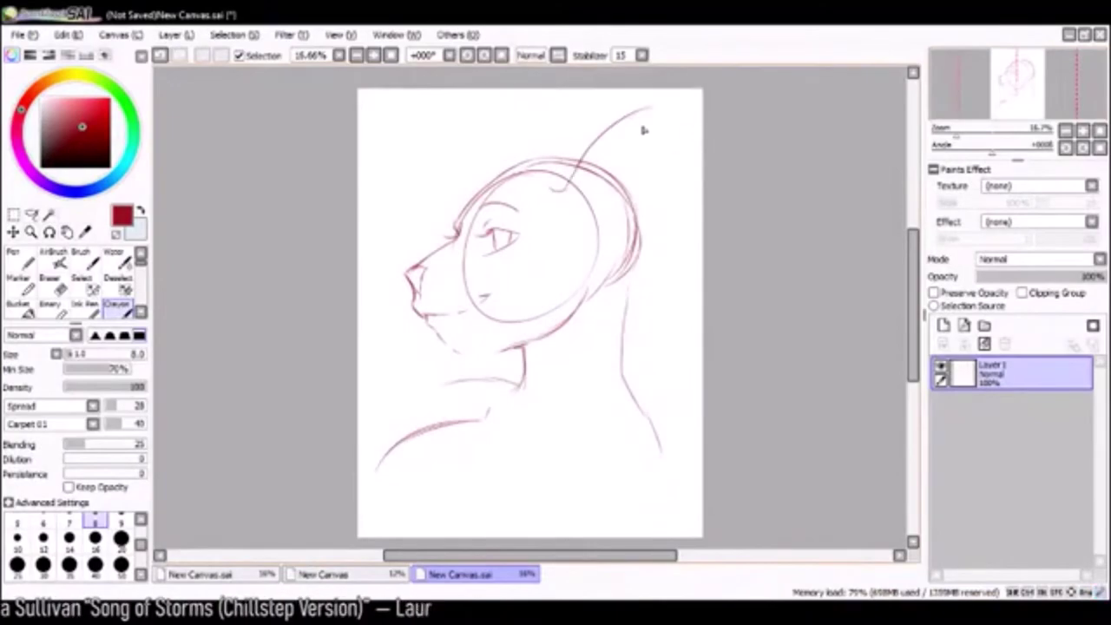
{"action": "mouse_move", "coordinate": [551, 160]}
{"action": "left_mouse_down"}
{"action": "mouse_move", "coordinate": [408, 227]}
{"action": "mouse_move", "coordinate": [363, 434]}
{"action": "left_mouse_up"}
{"action": "mouse_move", "coordinate": [552, 162]}
{"action": "left_mouse_down"}
{"action": "mouse_move", "coordinate": [483, 110]}
{"action": "mouse_move", "coordinate": [428, 112]}
{"action": "left_mouse_up"}
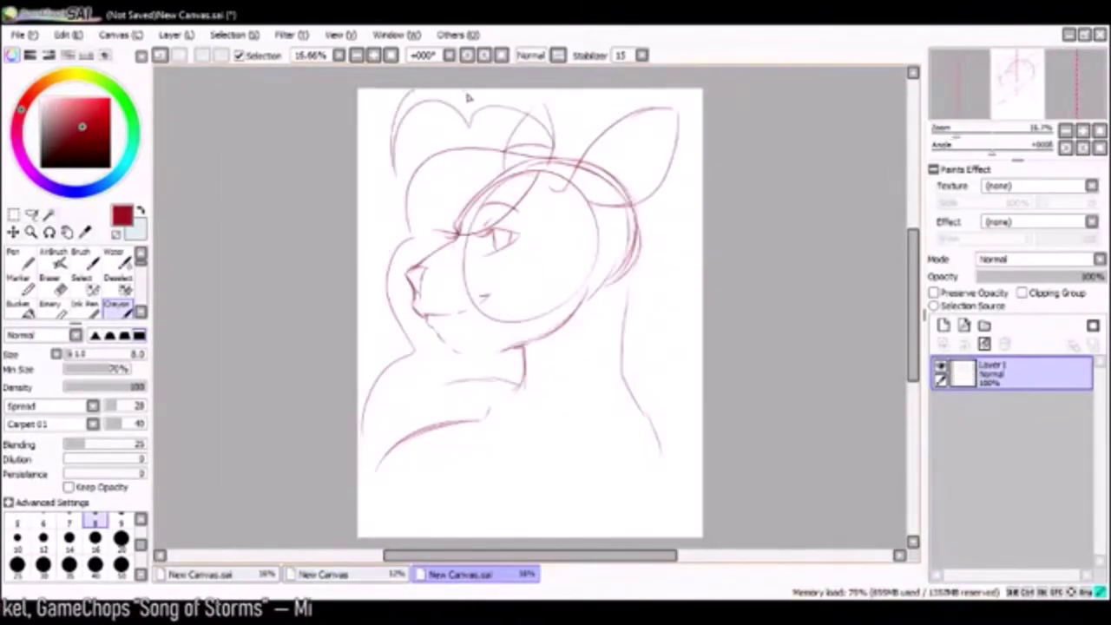
- Shift the sketch down the canvas and scale it slightly smaller, undoing the raised hair curls above the head
{"action": "key", "text": "ctrl+t"}
{"action": "key", "text": "Return"}
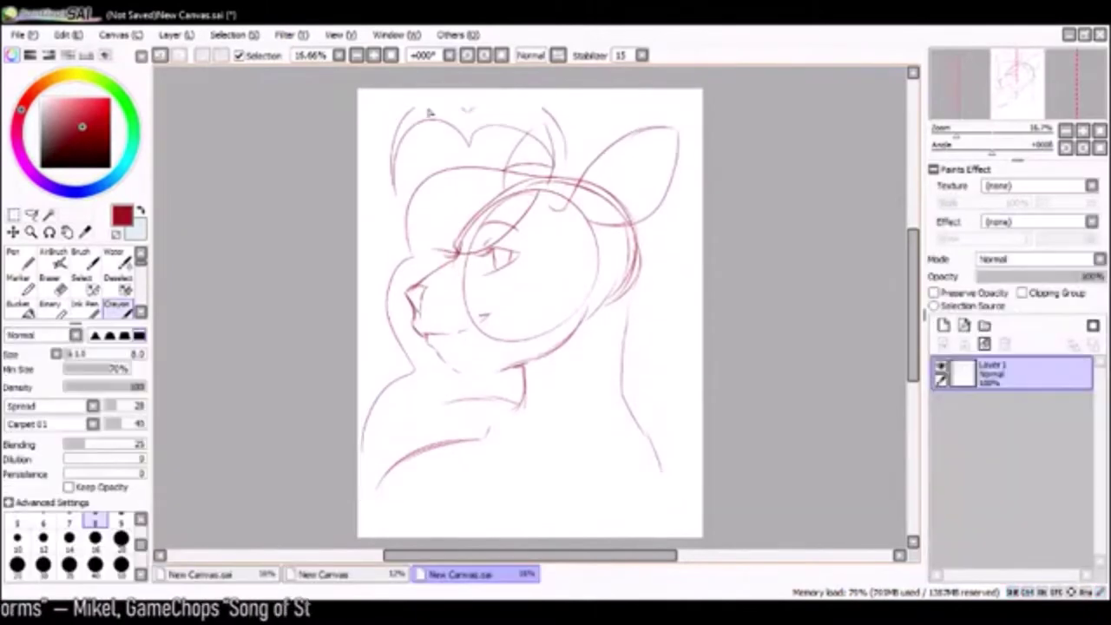
{"action": "key", "text": "ctrl+z"}
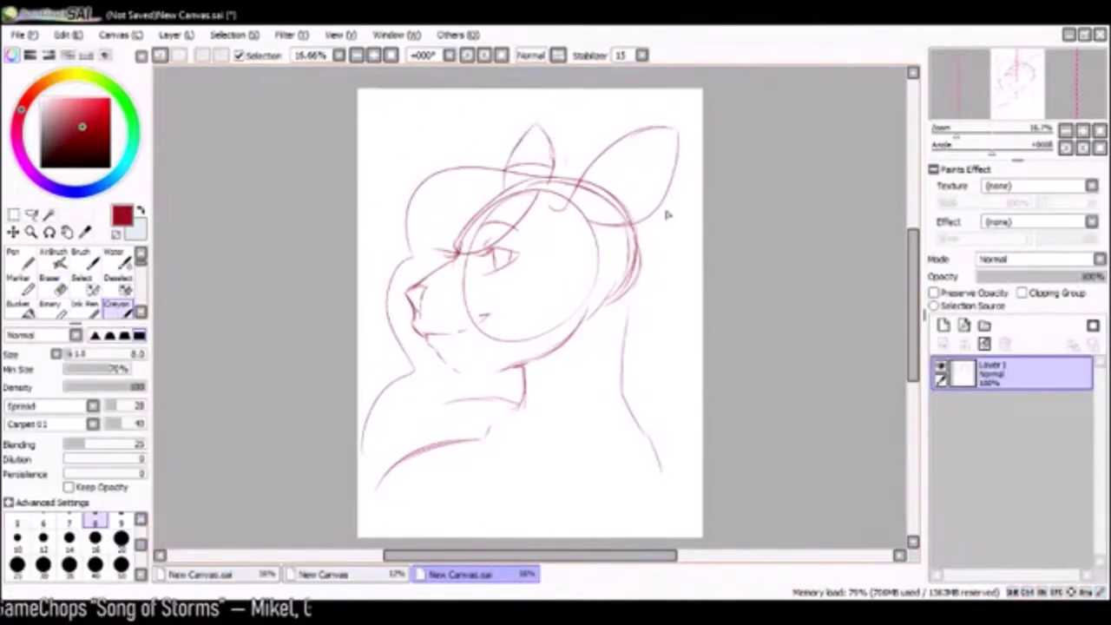
{"action": "key", "text": "ctrl+t"}
{"action": "key", "text": "Escape"}
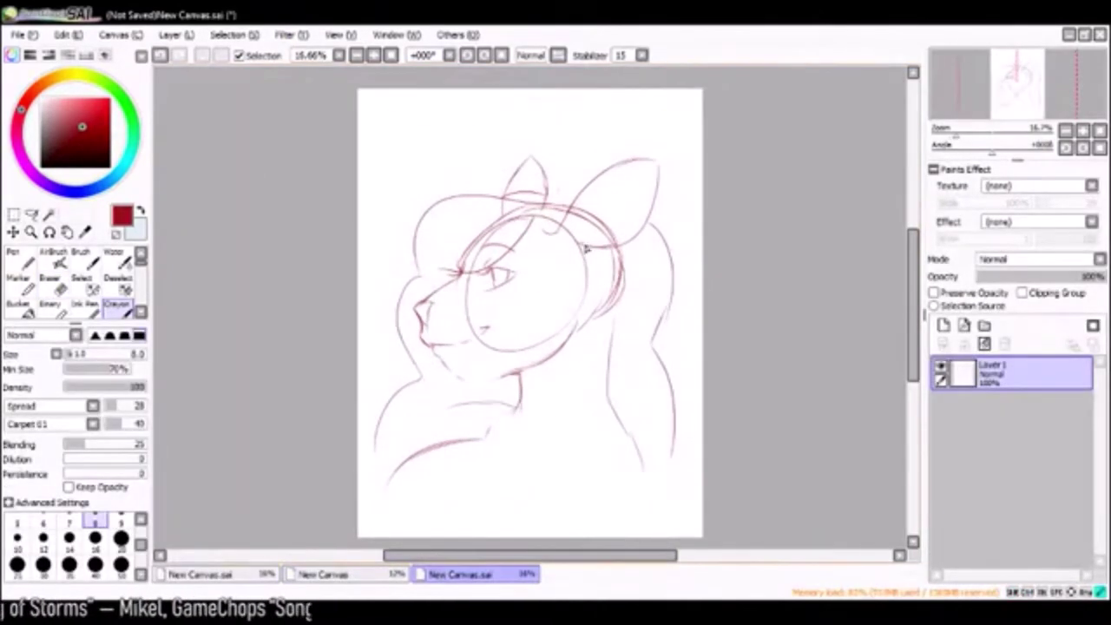
- Sketch the long wavy lock falling over the shoulder and redraw the raised hair strand above the head as a flatter sweep
{"action": "left_click_drag", "start_coordinate": [589, 245], "coordinate": [549, 465]}
{"action": "left_click_drag", "start_coordinate": [434, 183], "coordinate": [547, 172]}
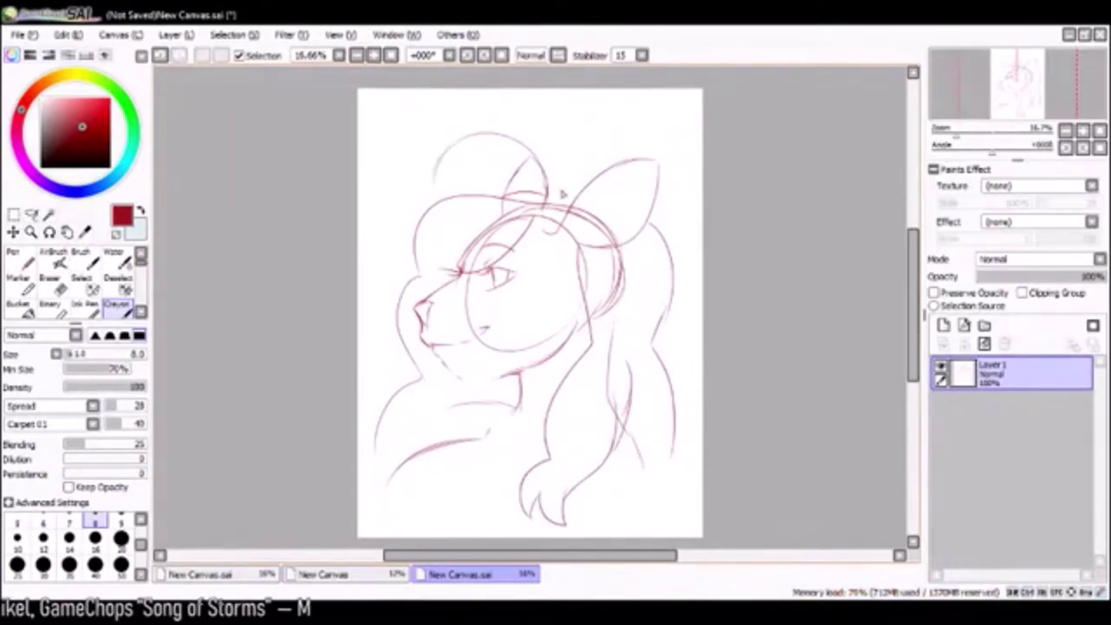
{"action": "key", "text": "ctrl+z"}
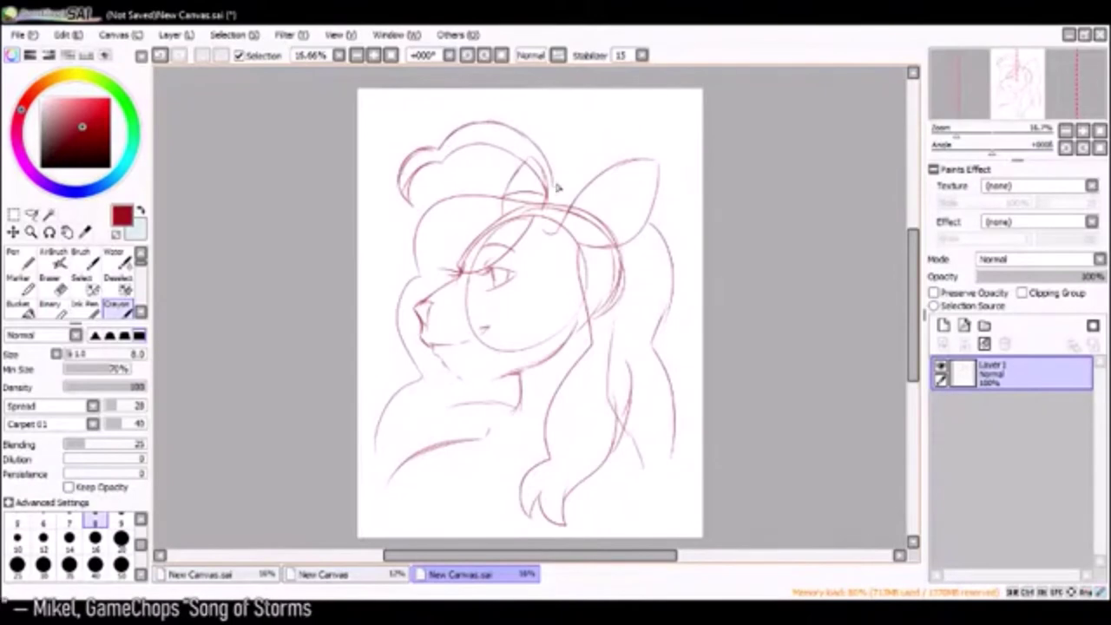
{"action": "key", "text": "ctrl+z"}
{"action": "key", "text": "ctrl+z"}
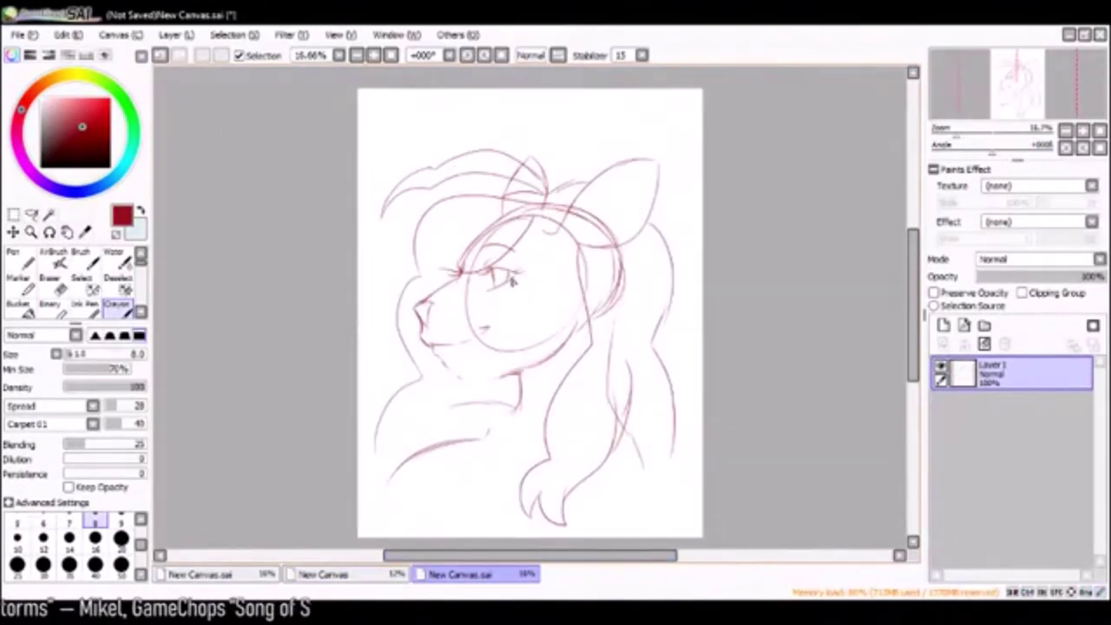
- Close the bust with a curved chest line and add shoulder, inner ear and cheek detail lines to the sketch
{"action": "left_click_drag", "start_coordinate": [392, 478], "coordinate": [521, 505]}
{"action": "left_click_drag", "start_coordinate": [642, 460], "coordinate": [594, 488]}
{"action": "left_click_drag", "start_coordinate": [447, 409], "coordinate": [423, 451]}
{"action": "left_click_drag", "start_coordinate": [583, 307], "coordinate": [586, 317]}
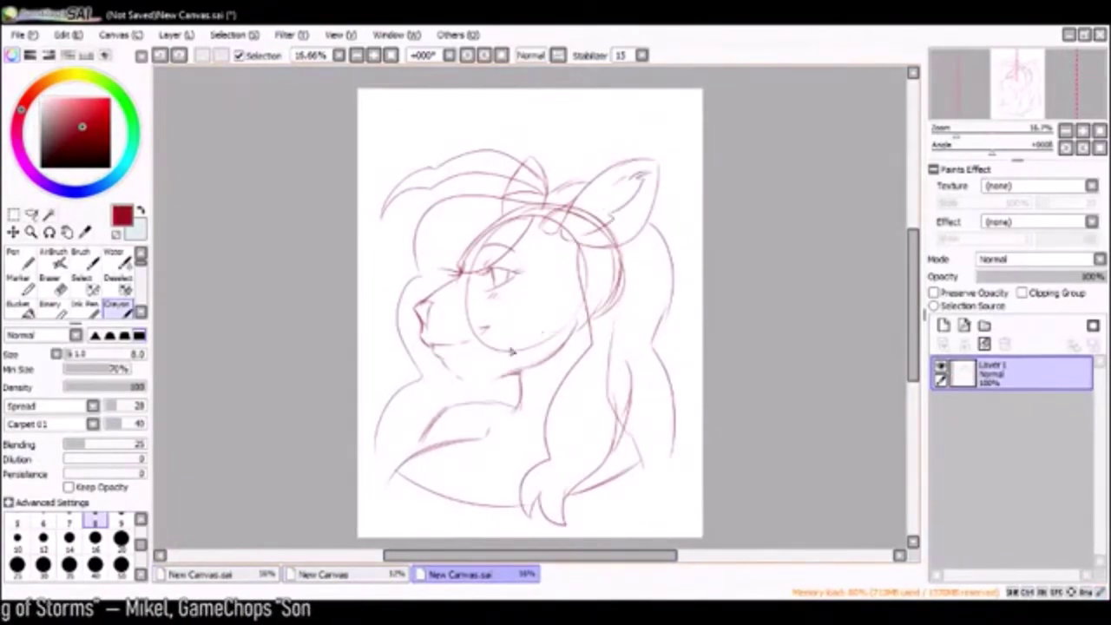
- Transform the sketch, lower Layer1's opacity and add Layer2 above it for inking with the size 4 Crayon
{"action": "key", "text": "ctrl+t"}
{"action": "key", "text": "Return"}
{"action": "left_click_drag", "start_coordinate": [1085, 276], "coordinate": [1033, 276]}
{"action": "left_click", "coordinate": [943, 324]}
{"action": "left_click", "coordinate": [121, 540]}
- Ink the muzzle bridge, nose, upper lip and mouth line in black on Layer2, checking the reference canvas
{"action": "scroll", "coordinate": [365, 347], "scroll_direction": "up", "scroll_amount": 3}
{"action": "mouse_move", "coordinate": [365, 319]}
{"action": "left_mouse_down"}
{"action": "mouse_move", "coordinate": [351, 404]}
{"action": "mouse_move", "coordinate": [363, 319]}
{"action": "mouse_move", "coordinate": [525, 217]}
{"action": "left_mouse_up"}
{"action": "left_click", "coordinate": [322, 574]}
{"action": "left_click", "coordinate": [460, 573]}
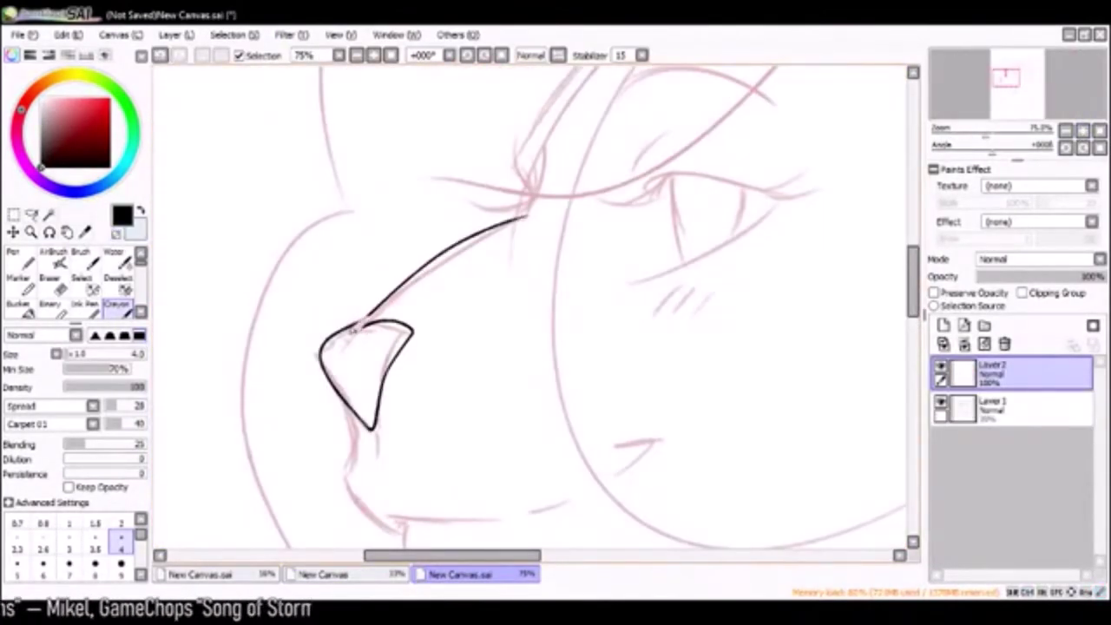
{"action": "left_click_drag", "start_coordinate": [842, 194], "coordinate": [794, 50]}
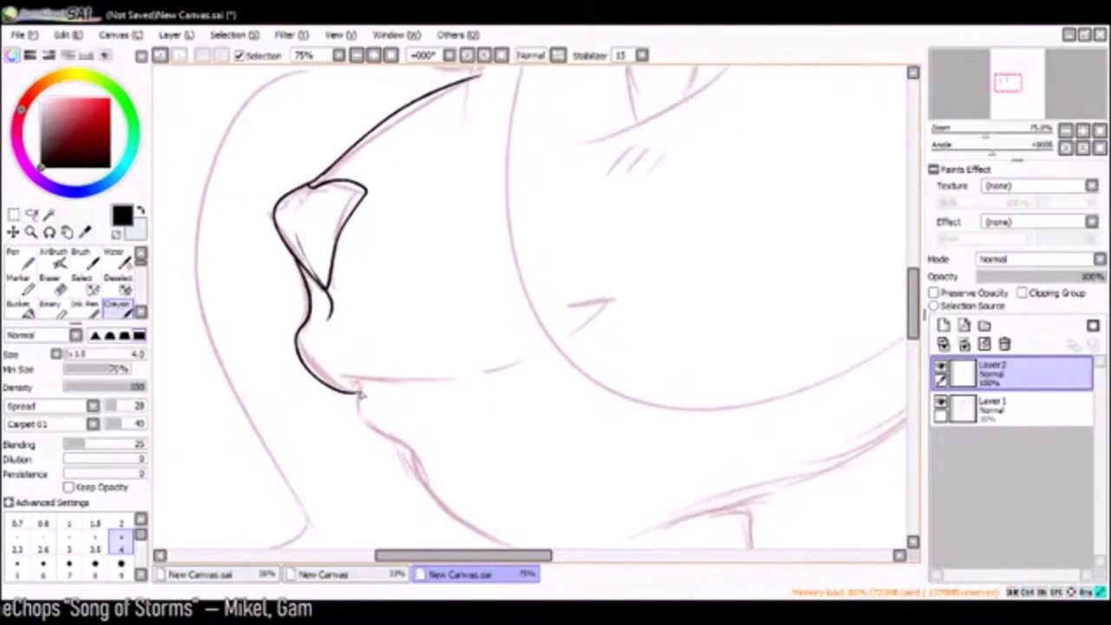
{"action": "left_click_drag", "start_coordinate": [414, 388], "coordinate": [629, 291]}
{"action": "left_click", "coordinate": [323, 574]}
{"action": "left_click", "coordinate": [460, 573]}
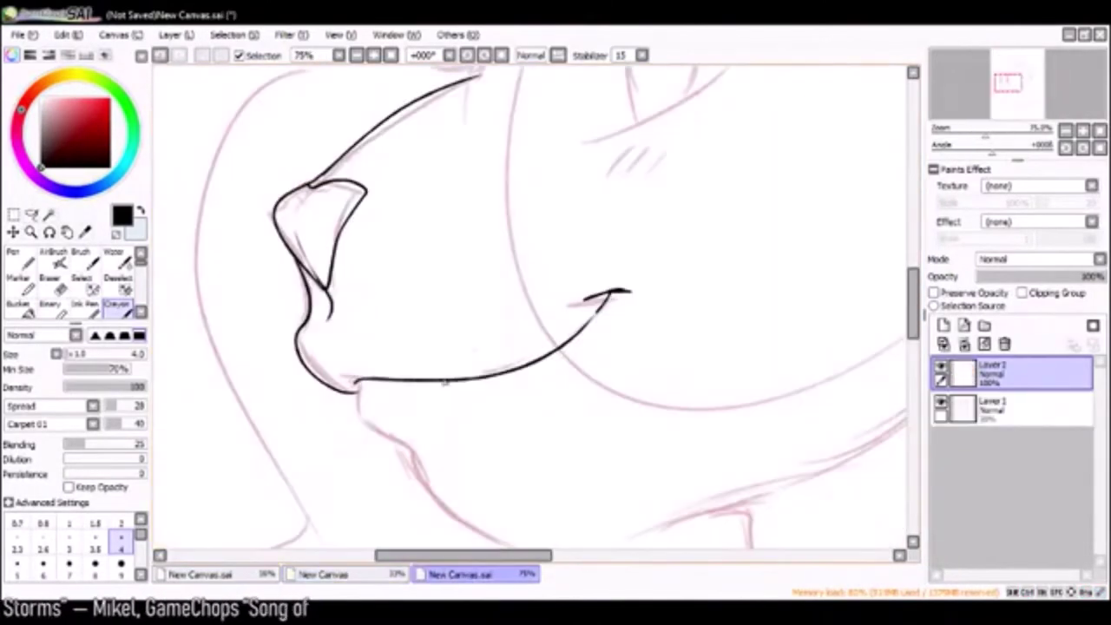
- Ink the thick upper eyelid with its outer and inner lashes
{"action": "left_click_drag", "start_coordinate": [599, 65], "coordinate": [459, 276]}
{"action": "left_click_drag", "start_coordinate": [458, 274], "coordinate": [599, 267]}
{"action": "mouse_move", "coordinate": [520, 260]}
{"action": "left_mouse_down"}
{"action": "mouse_move", "coordinate": [463, 273]}
{"action": "mouse_move", "coordinate": [607, 265]}
{"action": "mouse_move", "coordinate": [641, 252]}
{"action": "mouse_move", "coordinate": [636, 241]}
{"action": "left_mouse_up"}
{"action": "left_click_drag", "start_coordinate": [468, 266], "coordinate": [440, 277]}
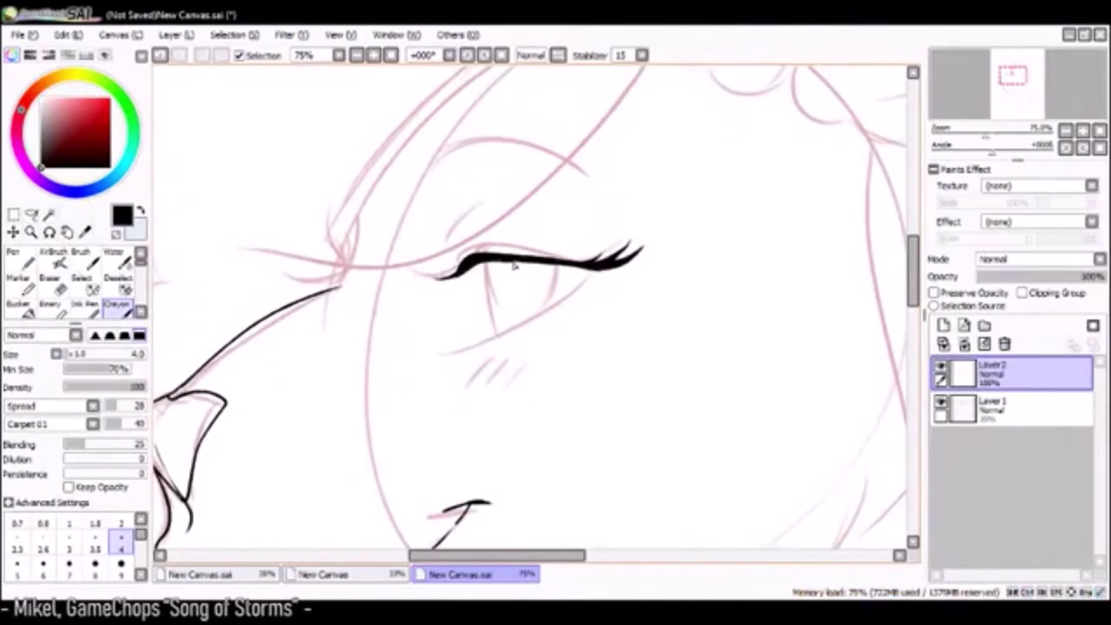
- Ink the front and lower edges of the eye, the eyelid crease and a thick solid black eyebrow above it
{"action": "left_click_drag", "start_coordinate": [471, 267], "coordinate": [472, 284]}
{"action": "left_click_drag", "start_coordinate": [454, 245], "coordinate": [481, 196]}
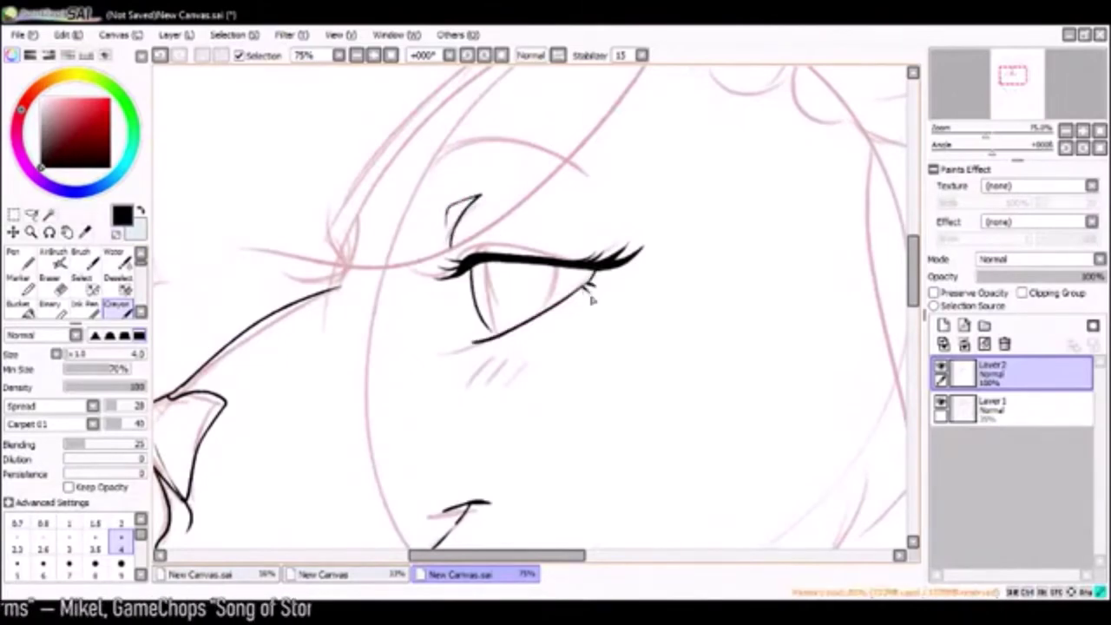
{"action": "left_click_drag", "start_coordinate": [455, 153], "coordinate": [477, 223]}
{"action": "left_click_drag", "start_coordinate": [588, 206], "coordinate": [458, 235]}
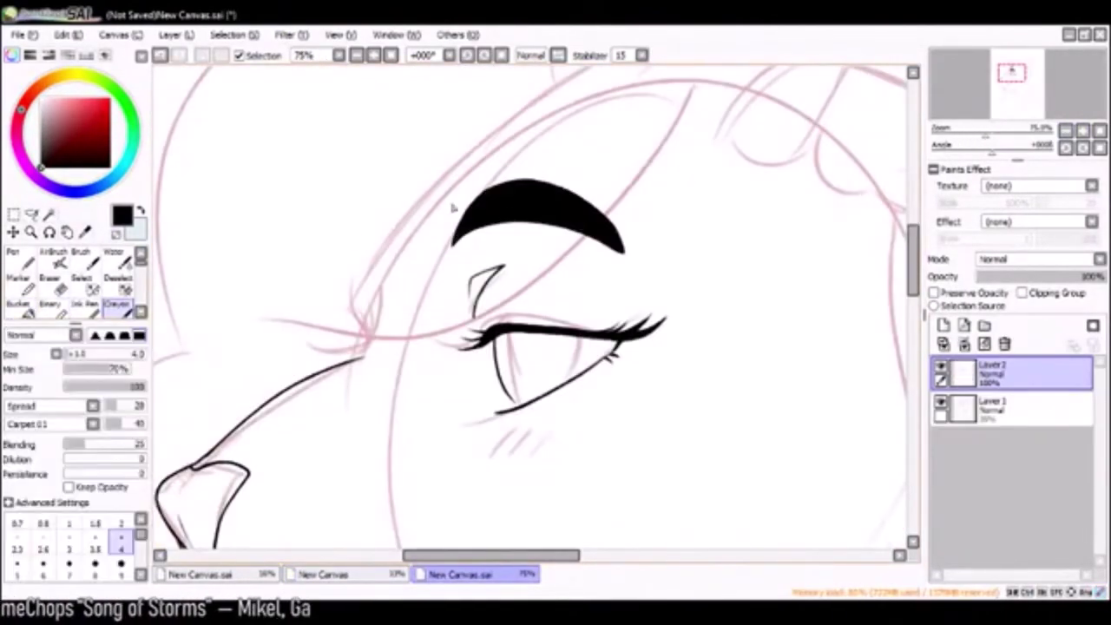
- Ink the jaw and neck lines and the hairline running from the ear down across the brow
{"action": "left_click_drag", "start_coordinate": [1011, 73], "coordinate": [999, 99]}
{"action": "scroll", "coordinate": [409, 397], "scroll_direction": "down", "scroll_amount": 2}
{"action": "mouse_move", "coordinate": [643, 239]}
{"action": "left_mouse_down"}
{"action": "mouse_move", "coordinate": [415, 392]}
{"action": "mouse_move", "coordinate": [629, 191]}
{"action": "mouse_move", "coordinate": [650, 289]}
{"action": "left_mouse_up"}
{"action": "left_click_drag", "start_coordinate": [660, 67], "coordinate": [636, 545]}
{"action": "left_click_drag", "start_coordinate": [686, 199], "coordinate": [367, 364]}
{"action": "scroll", "coordinate": [366, 365], "scroll_direction": "up", "scroll_amount": 3}
{"action": "left_click_drag", "start_coordinate": [392, 279], "coordinate": [311, 314]}
{"action": "scroll", "coordinate": [391, 305], "scroll_direction": "down", "scroll_amount": 3}
- Ink the outline of the large near ear and the jagged fur tufts inside it, redoing the first outline stroke
{"action": "left_click_drag", "start_coordinate": [519, 357], "coordinate": [624, 218]}
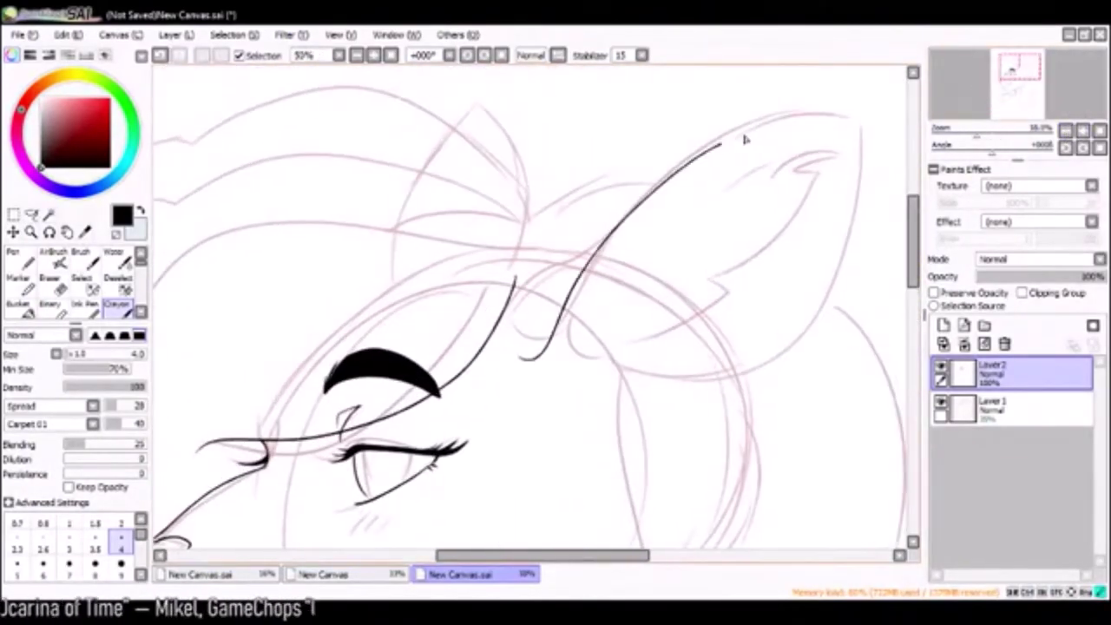
{"action": "key", "text": "ctrl+z"}
{"action": "left_click_drag", "start_coordinate": [648, 352], "coordinate": [739, 272]}
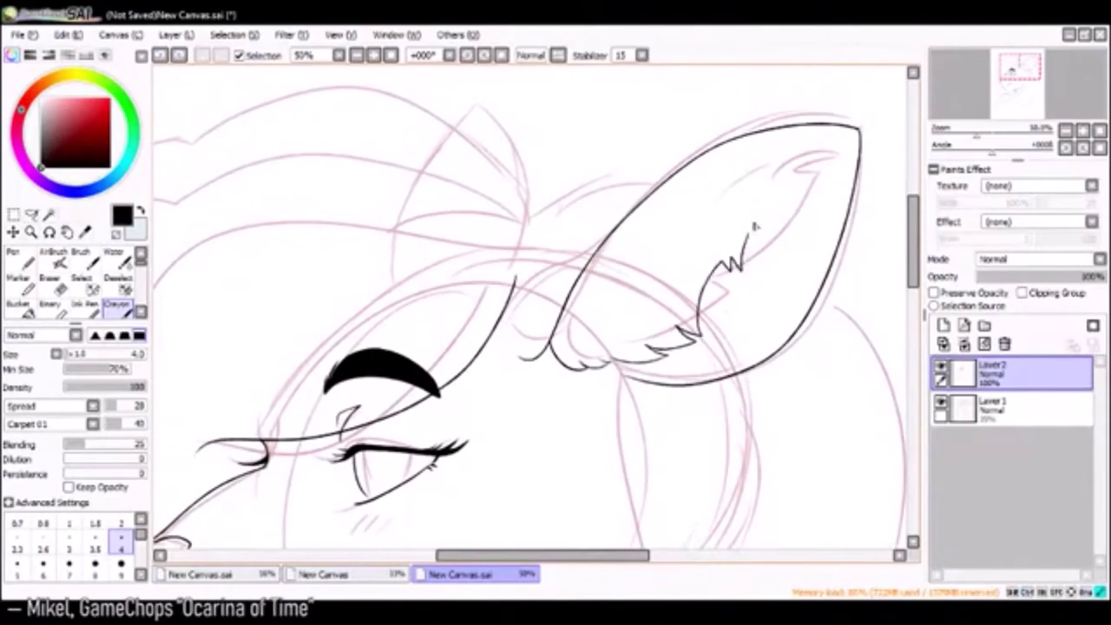
- Ink the upper chest line with its collarbone mark and the front hair lock curving down to the shoulder
{"action": "scroll", "coordinate": [603, 233], "scroll_direction": "down", "scroll_amount": 3}
{"action": "scroll", "coordinate": [526, 210], "scroll_direction": "up", "scroll_amount": 3}
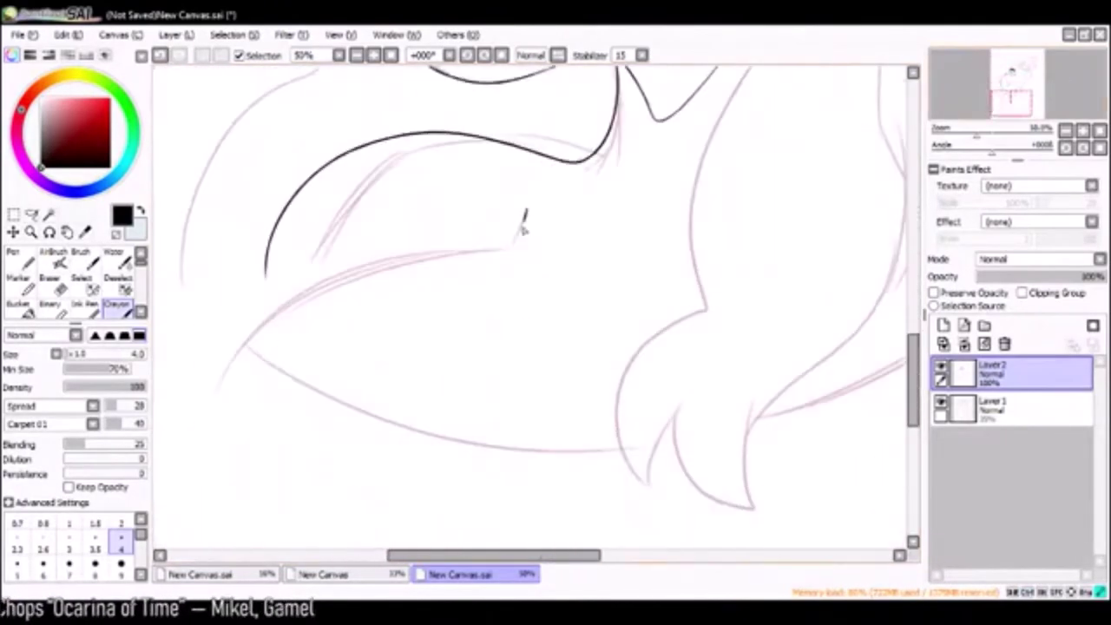
{"action": "left_click_drag", "start_coordinate": [251, 335], "coordinate": [525, 215]}
{"action": "scroll", "coordinate": [300, 187], "scroll_direction": "down", "scroll_amount": 2}
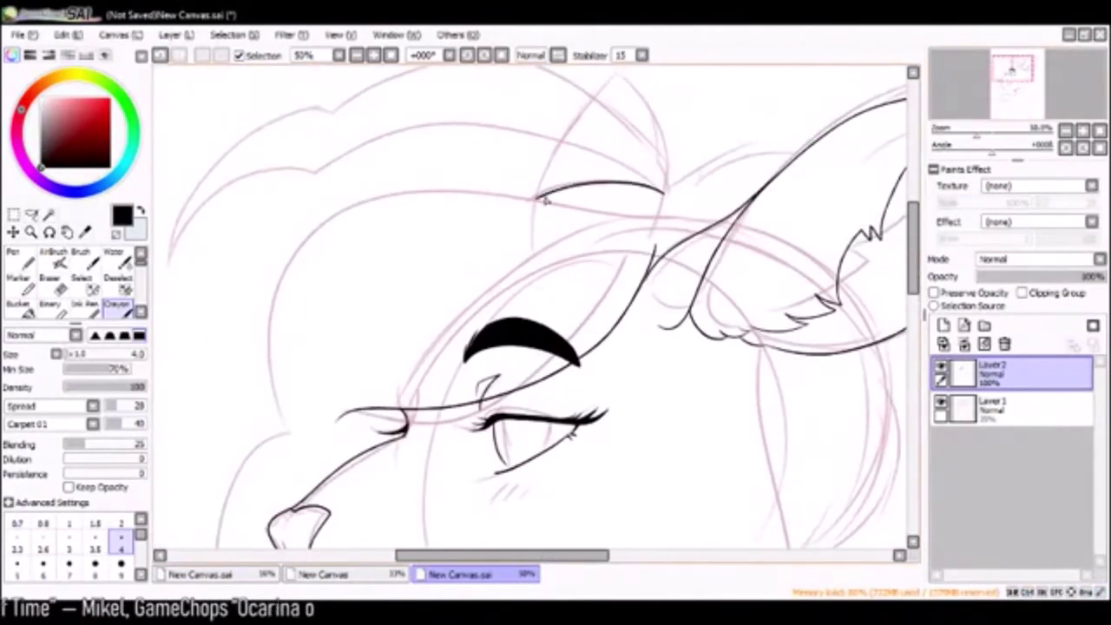
{"action": "scroll", "coordinate": [322, 421], "scroll_direction": "down", "scroll_amount": 6}
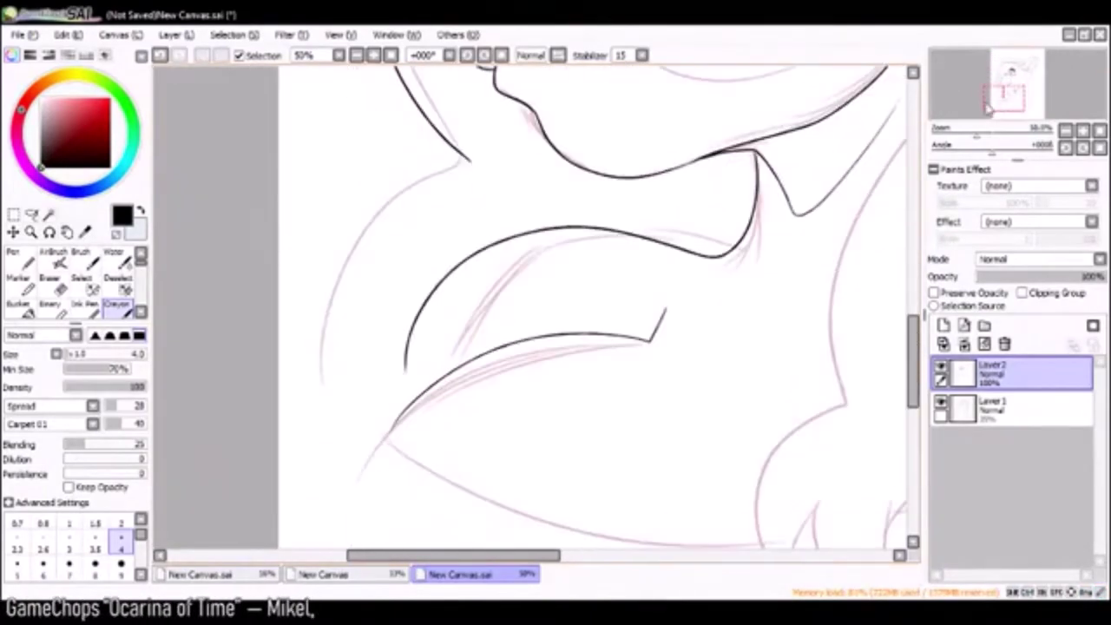
{"action": "left_click_drag", "start_coordinate": [469, 159], "coordinate": [393, 449]}
- Ink the double-curved raised hair strand and the pointed far ear behind it, checking the reference canvas
{"action": "left_click", "coordinate": [322, 574]}
{"action": "mouse_move", "coordinate": [375, 188]}
{"action": "left_mouse_down"}
{"action": "mouse_move", "coordinate": [287, 371]}
{"action": "mouse_move", "coordinate": [368, 252]}
{"action": "mouse_move", "coordinate": [710, 261]}
{"action": "left_mouse_up"}
{"action": "left_click", "coordinate": [460, 574]}
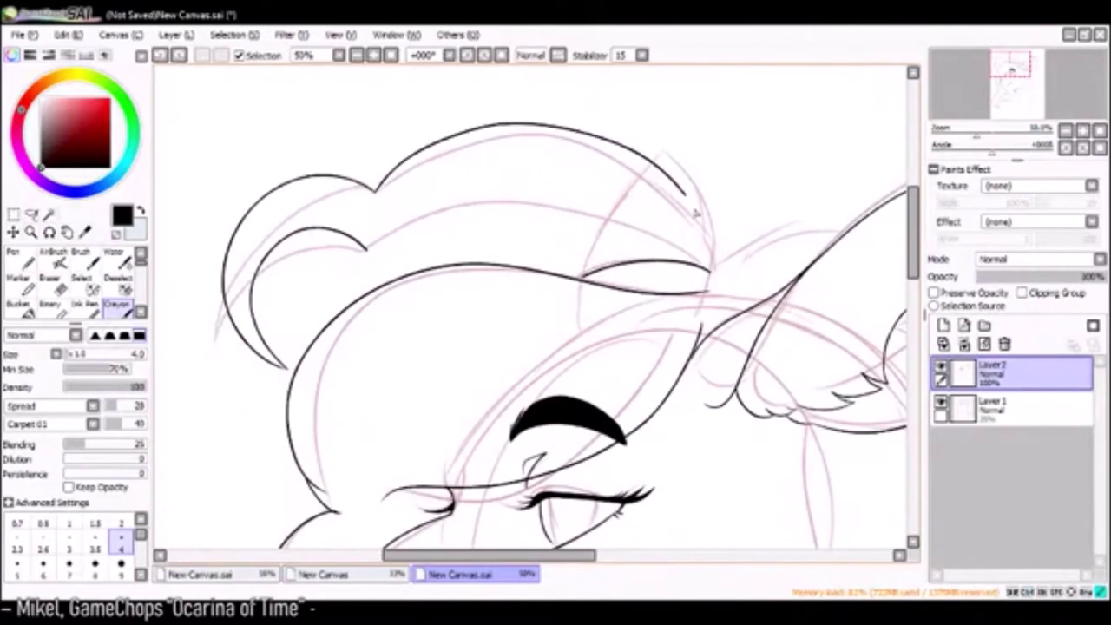
{"action": "left_click_drag", "start_coordinate": [376, 260], "coordinate": [684, 260]}
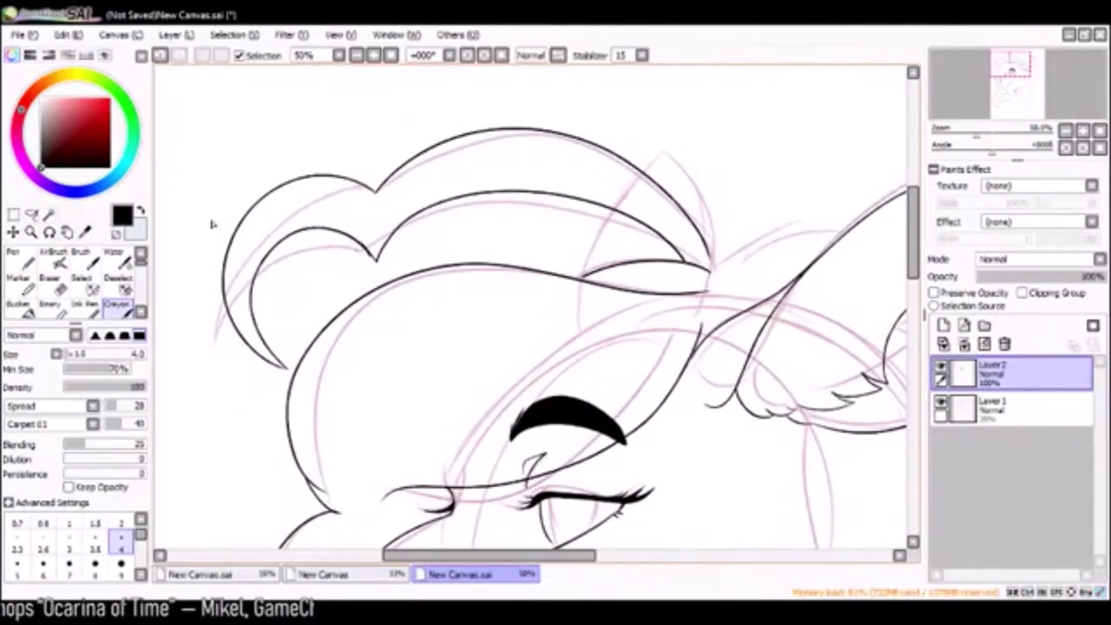
{"action": "left_click_drag", "start_coordinate": [607, 347], "coordinate": [467, 360]}
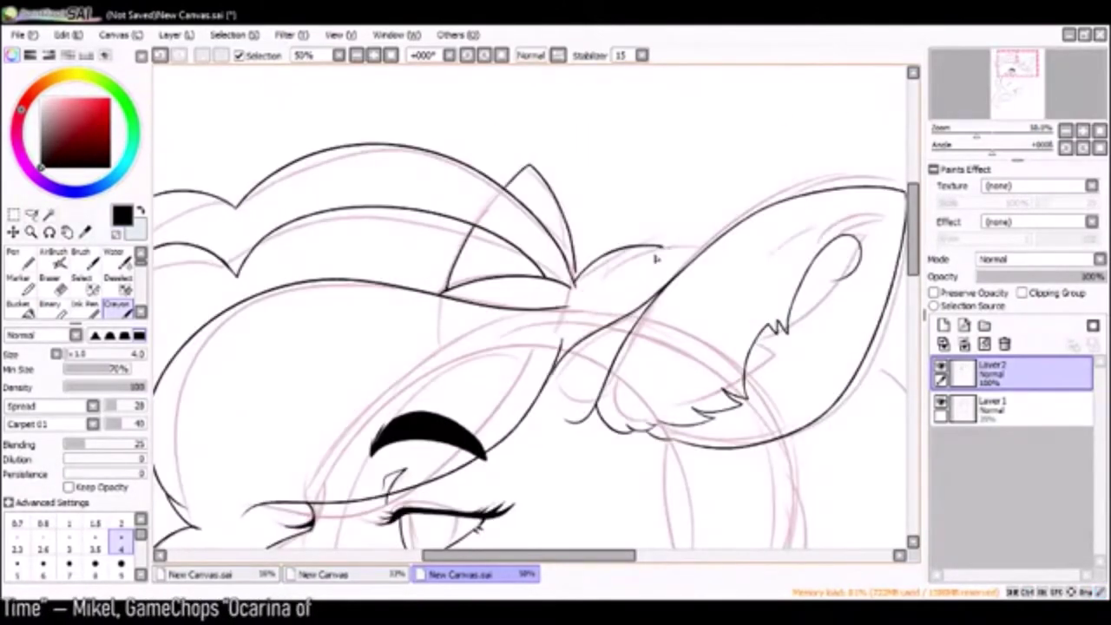
- Ink the long wavy lock with pointed tips falling over the shoulder and the hair behind the neck
{"action": "scroll", "coordinate": [1059, 92], "scroll_direction": "down", "scroll_amount": 1}
{"action": "left_click_drag", "start_coordinate": [1059, 92], "coordinate": [1017, 99]}
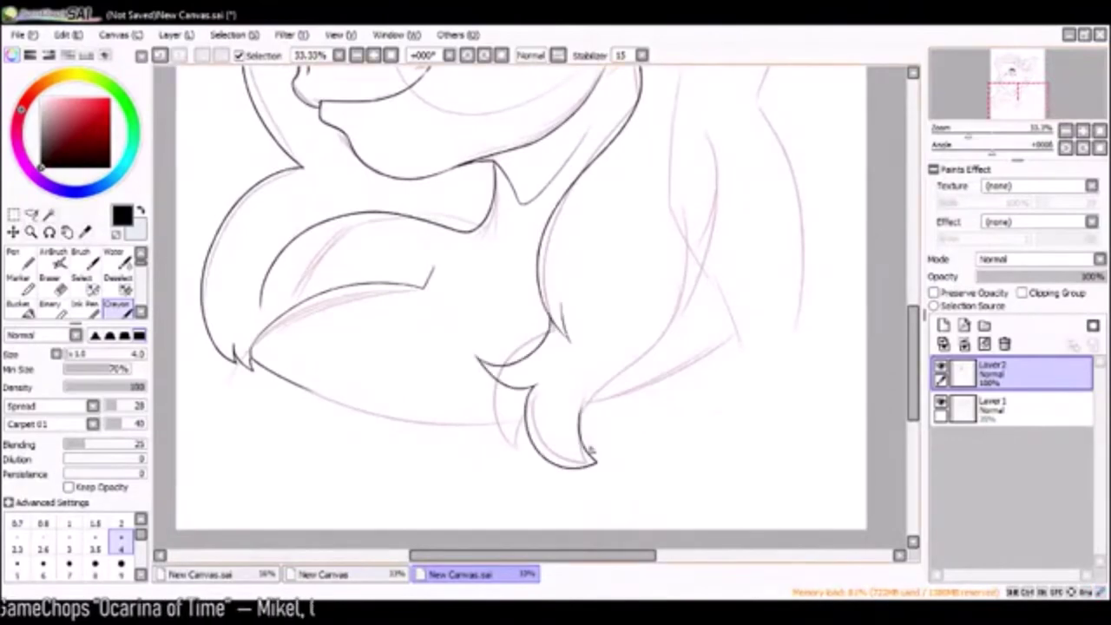
{"action": "left_click_drag", "start_coordinate": [590, 450], "coordinate": [705, 206]}
{"action": "left_click_drag", "start_coordinate": [694, 333], "coordinate": [701, 126]}
{"action": "scroll", "coordinate": [714, 279], "scroll_direction": "up", "scroll_amount": 3}
{"action": "scroll", "coordinate": [714, 279], "scroll_direction": "down", "scroll_amount": 1}
{"action": "scroll", "coordinate": [608, 303], "scroll_direction": "up", "scroll_amount": 2}
{"action": "key", "text": "e"}
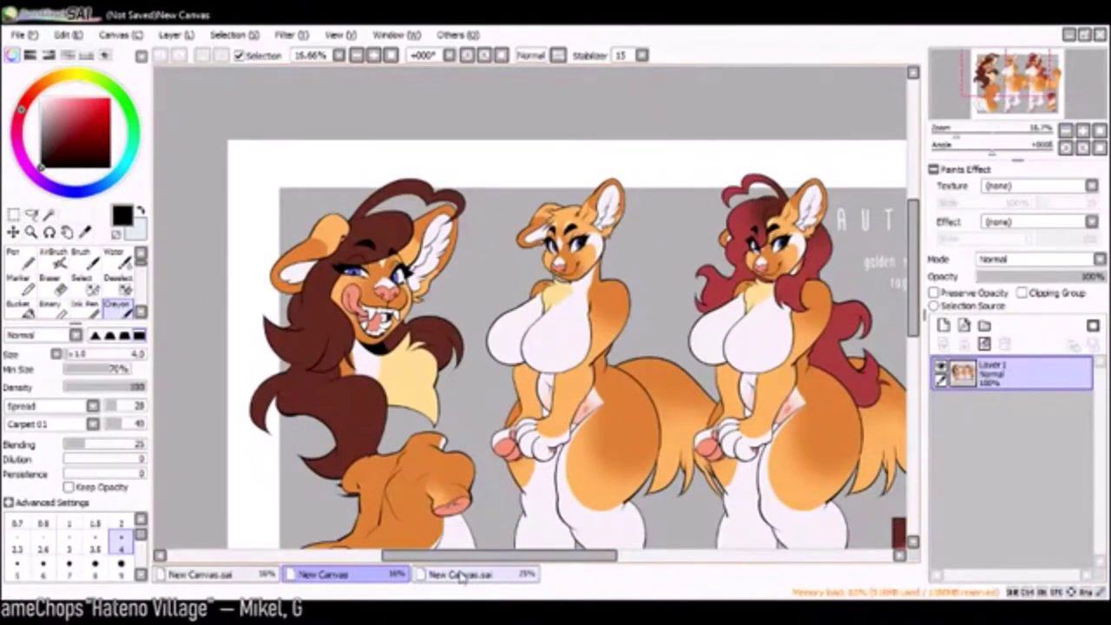
- Ink the pointed chest-fur tufts below the neck, checking them against the character reference sheet
{"action": "left_click", "coordinate": [460, 575]}
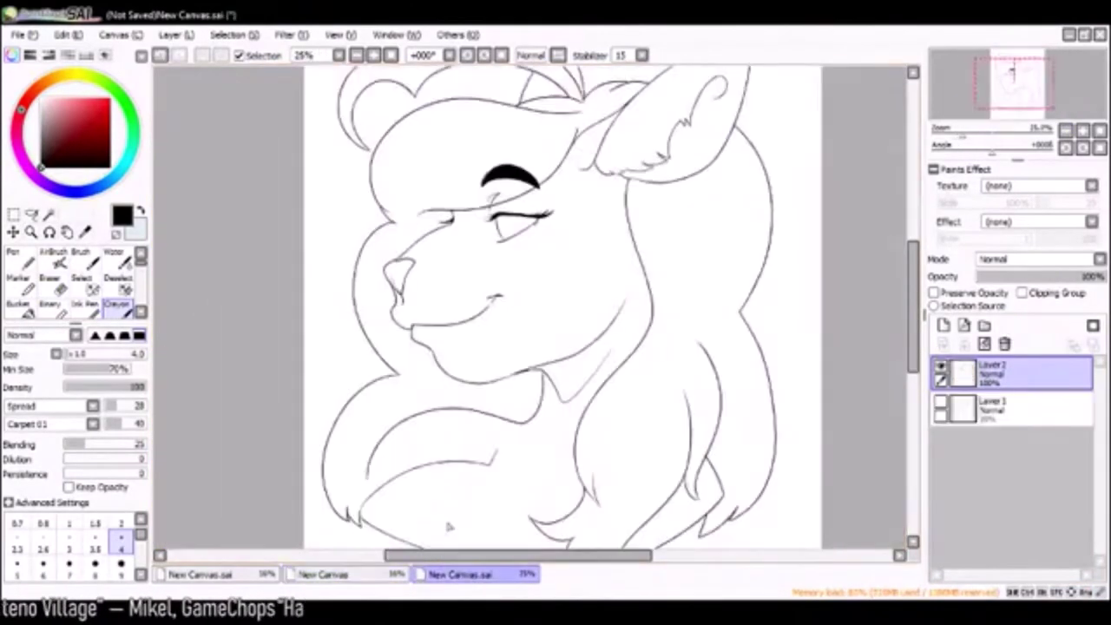
{"action": "scroll", "coordinate": [543, 245], "scroll_direction": "up", "scroll_amount": 1}
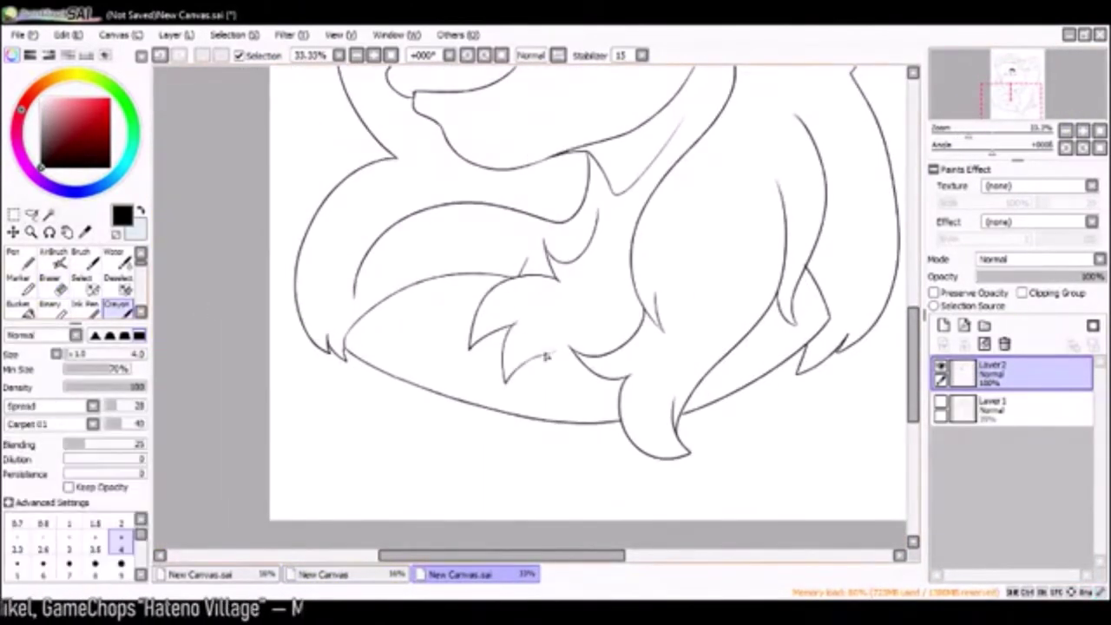
{"action": "left_click", "coordinate": [347, 575]}
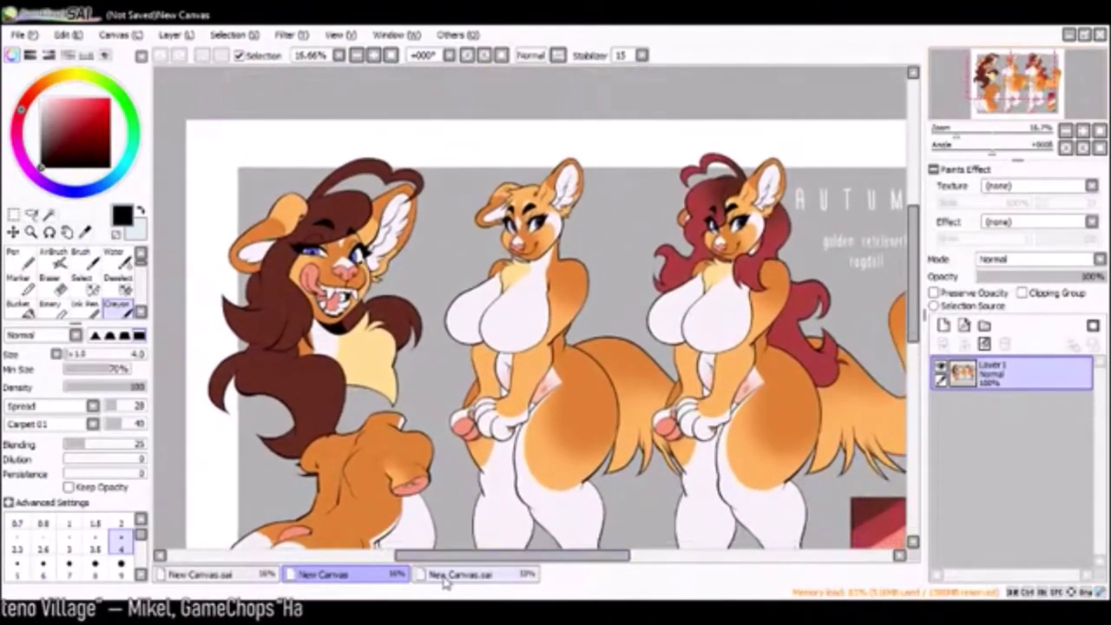
{"action": "left_click", "coordinate": [448, 574]}
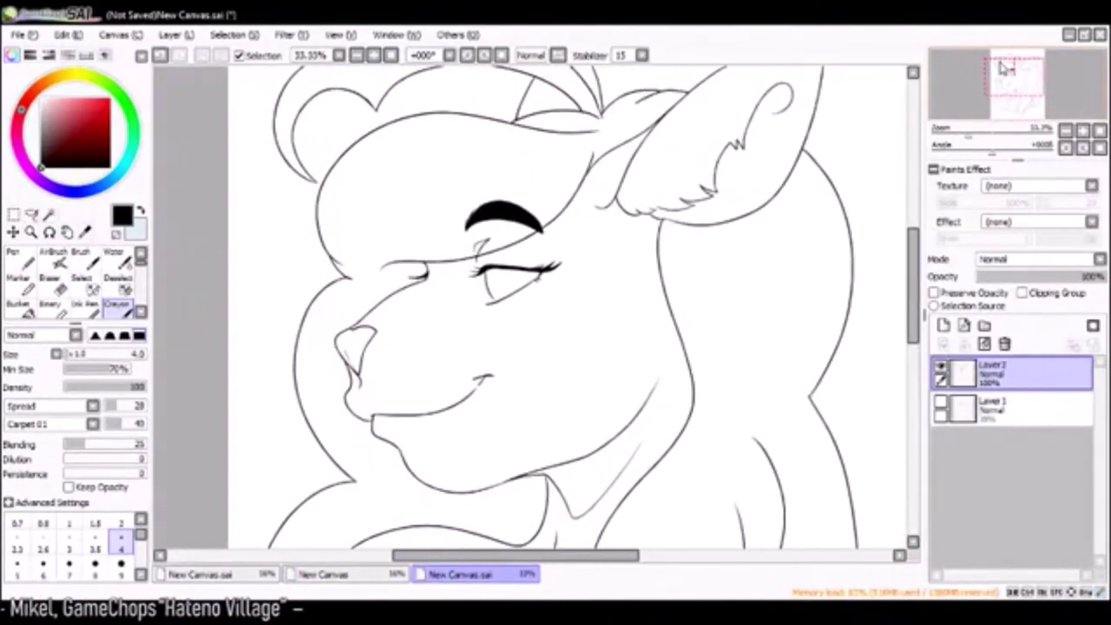
- Select the area around the inked bust as the basis for its silhouette and create a layer set above the line art
{"action": "left_click", "coordinate": [49, 215]}
{"action": "left_click", "coordinate": [261, 216]}
{"action": "scroll", "coordinate": [521, 347], "scroll_direction": "down", "scroll_amount": 2}
{"action": "scroll", "coordinate": [521, 348], "scroll_direction": "up", "scroll_amount": 3}
{"action": "left_click", "coordinate": [984, 325]}
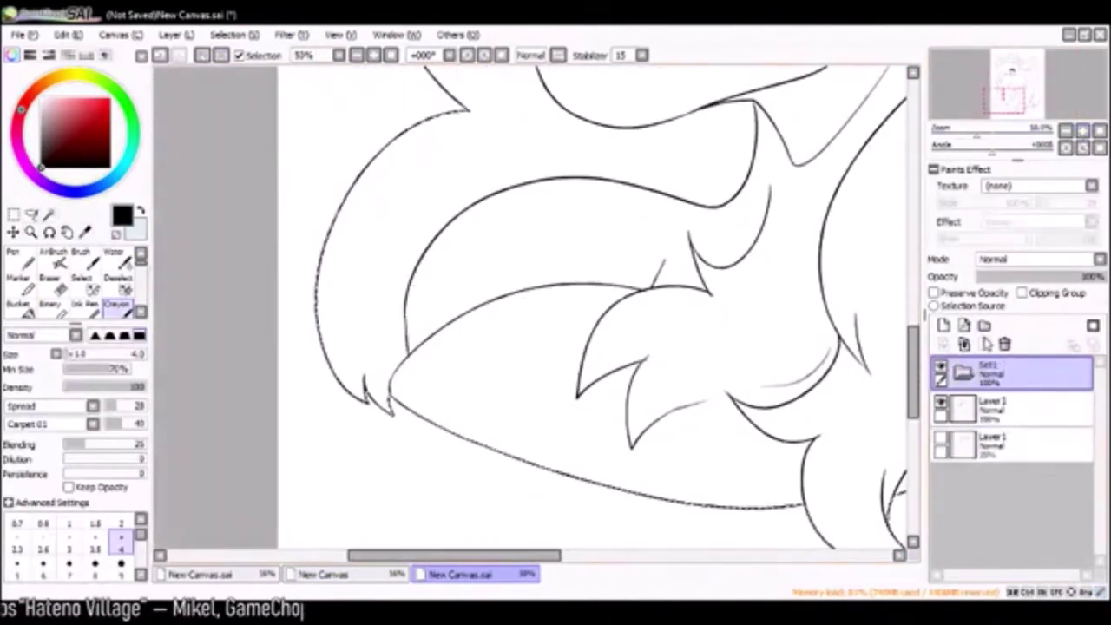
- Fill the whole silhouette with light orange from the reference on a layer beneath the line art
{"action": "left_click", "coordinate": [17, 304]}
{"action": "left_click", "coordinate": [766, 375]}
{"action": "left_click", "coordinate": [323, 575]}
{"action": "left_click", "coordinate": [460, 574]}
{"action": "left_click", "coordinate": [608, 347]}
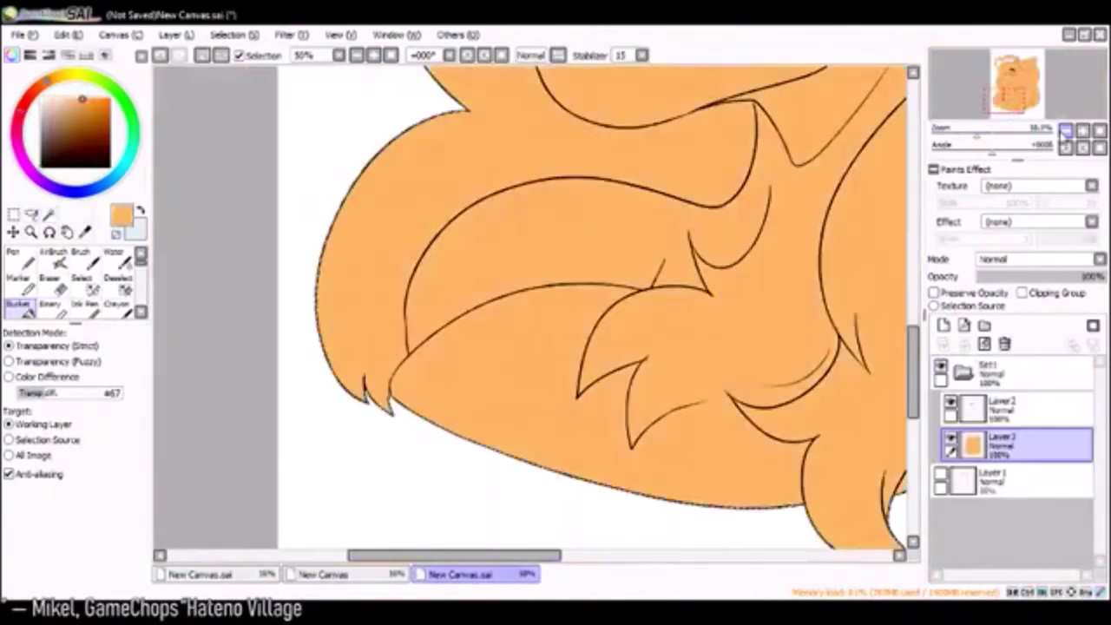
- Shade the muzzle and cheek with darker orange from the reference, using the Crayon brush at size 500
{"action": "left_click", "coordinate": [322, 575]}
{"action": "left_click", "coordinate": [460, 575]}
{"action": "left_click", "coordinate": [70, 565]}
{"action": "mouse_move", "coordinate": [486, 261]}
{"action": "left_mouse_down"}
{"action": "mouse_move", "coordinate": [532, 409]}
{"action": "mouse_move", "coordinate": [605, 397]}
{"action": "left_mouse_up"}
{"action": "left_click", "coordinate": [669, 310], "text": "alt"}
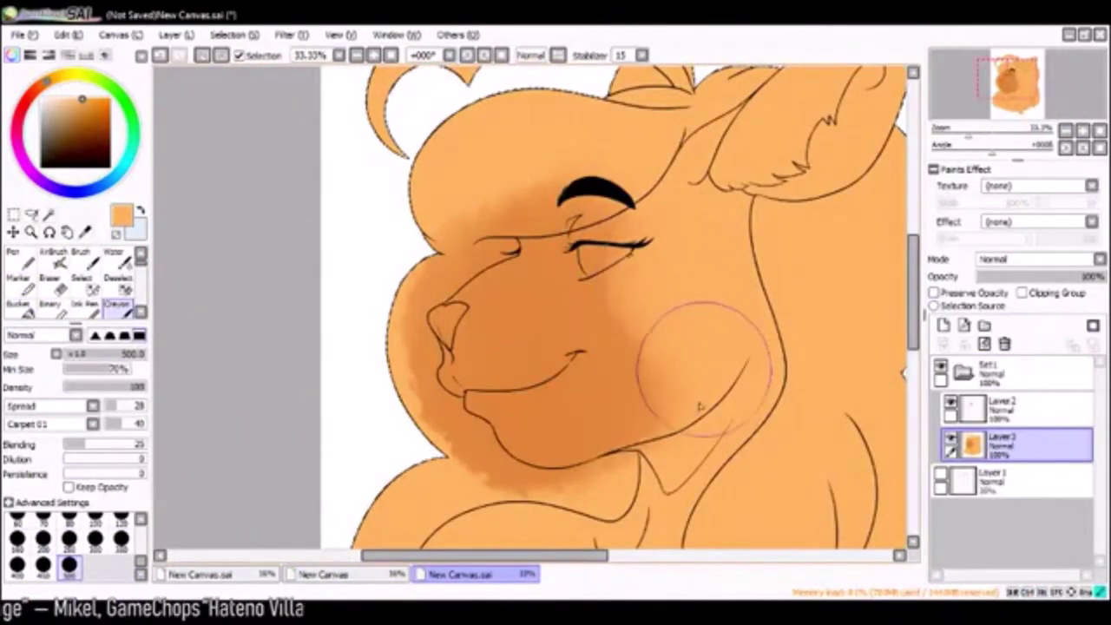
{"action": "left_click_drag", "start_coordinate": [669, 335], "coordinate": [729, 364]}
- Extend the darker orange shading over the brow, the shoulder and the lower hair locks
{"action": "left_click", "coordinate": [139, 310]}
{"action": "left_click_drag", "start_coordinate": [520, 434], "coordinate": [451, 226]}
{"action": "left_click", "coordinate": [512, 304], "text": "alt"}
{"action": "mouse_move", "coordinate": [486, 286]}
{"action": "left_mouse_down"}
{"action": "mouse_move", "coordinate": [521, 329]}
{"action": "mouse_move", "coordinate": [744, 335]}
{"action": "left_mouse_up"}
{"action": "left_click_drag", "start_coordinate": [682, 199], "coordinate": [702, 483]}
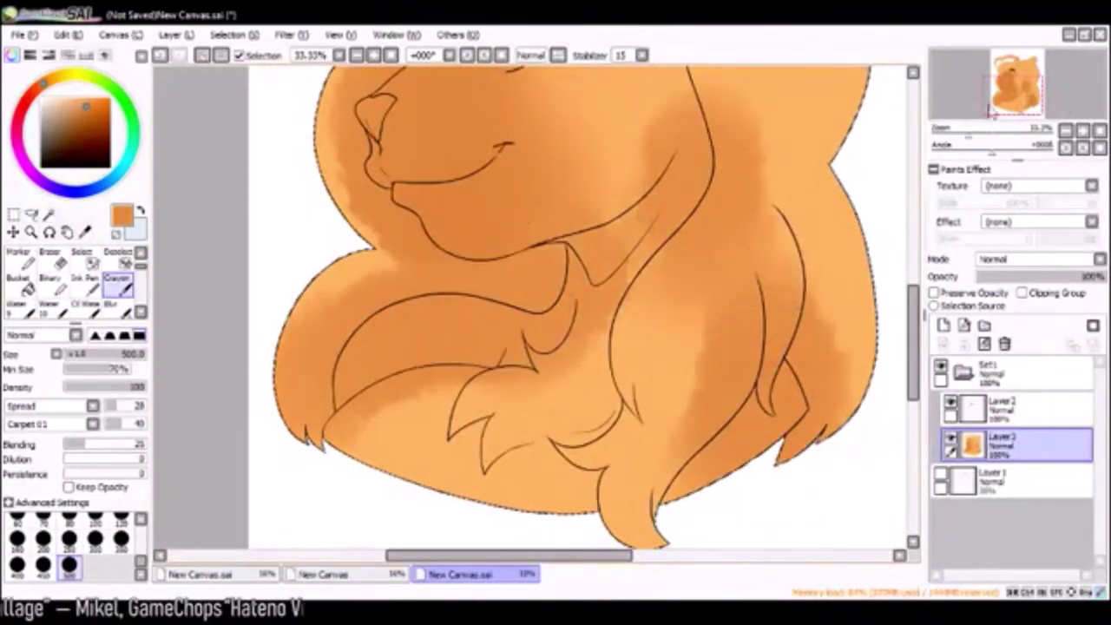
- Soften the edges of the orange shading on the face and neck with the Blur brush at size 500
{"action": "scroll", "coordinate": [695, 434], "scroll_direction": "up", "scroll_amount": 3}
{"action": "scroll", "coordinate": [671, 360], "scroll_direction": "down", "scroll_amount": 5}
{"action": "scroll", "coordinate": [620, 198], "scroll_direction": "up", "scroll_amount": 5}
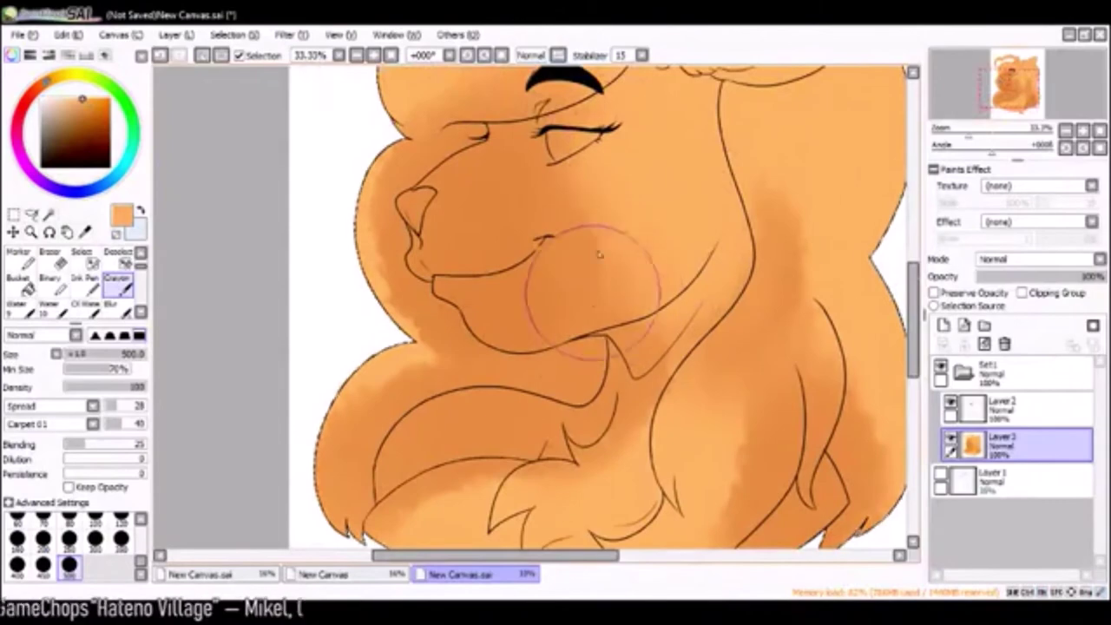
{"action": "key", "text": "b"}
{"action": "scroll", "coordinate": [622, 249], "scroll_direction": "down", "scroll_amount": 5}
{"action": "left_click", "coordinate": [323, 574]}
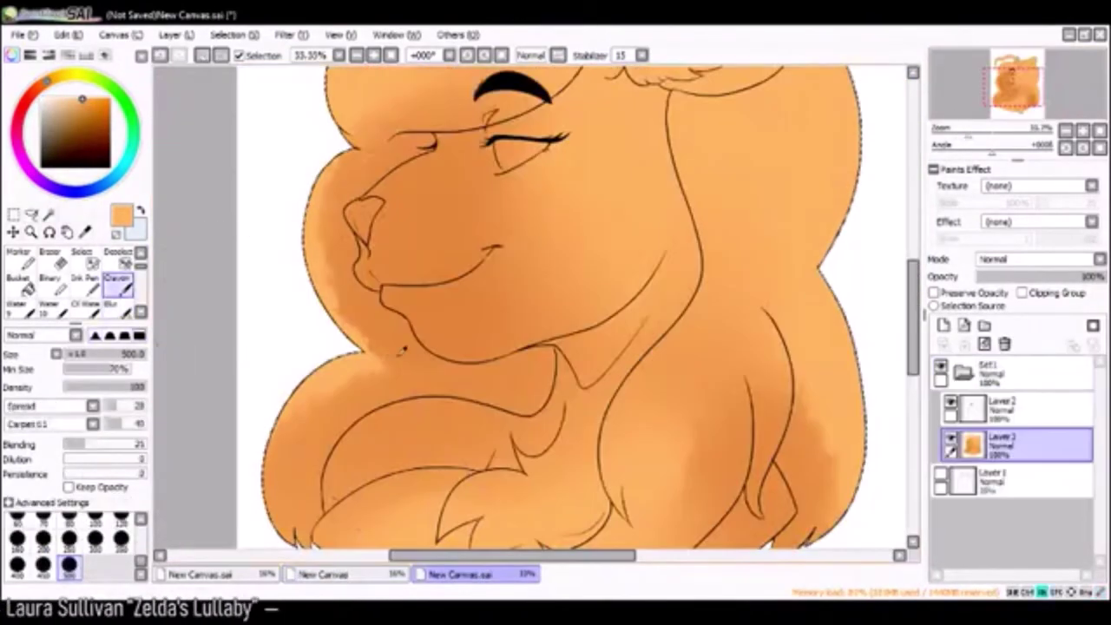
{"action": "key", "text": "b"}
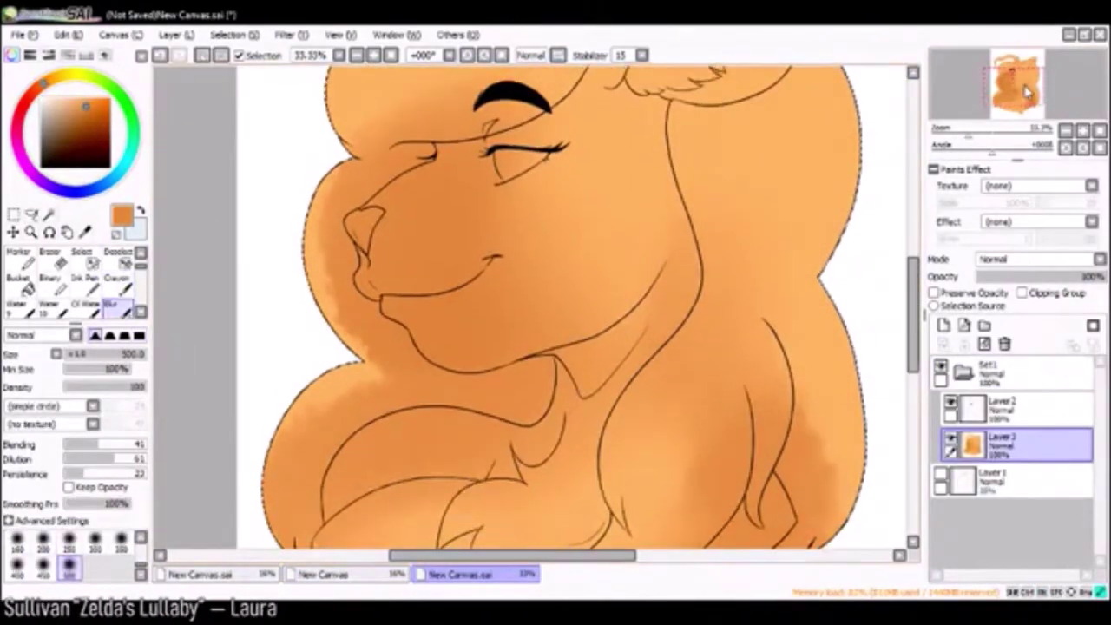
- Copy the area with the two character heads from the reference sheet and paste it into the bust drawing
{"action": "left_click", "coordinate": [323, 574]}
{"action": "key", "text": "ctrl+t"}
{"action": "key", "text": "ctrl+c"}
{"action": "left_click", "coordinate": [460, 574]}
{"action": "key", "text": "ctrl+v"}
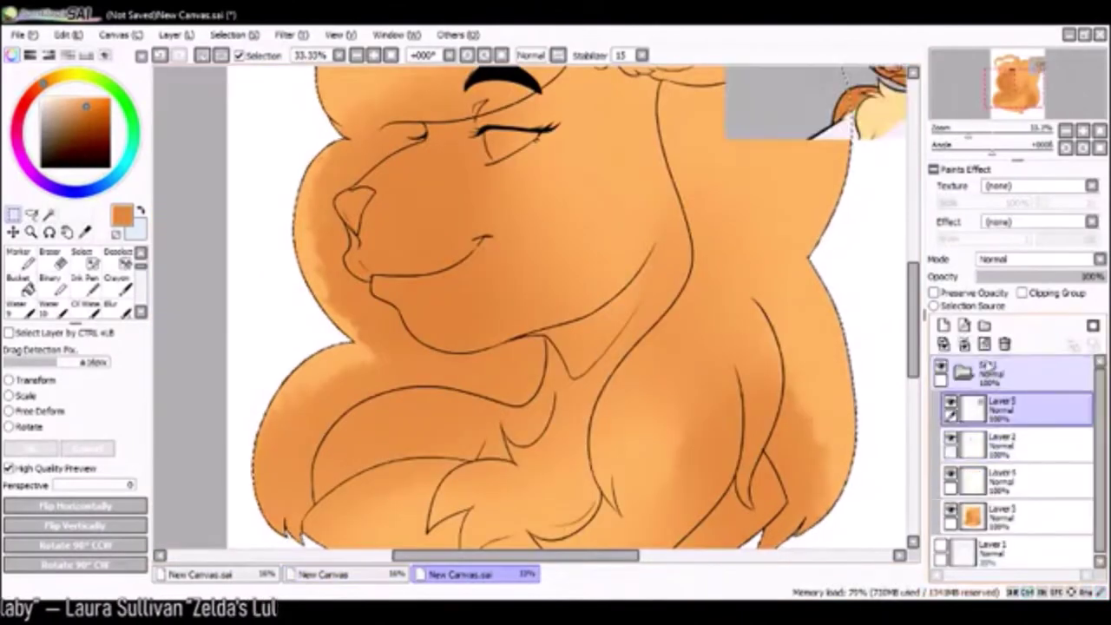
- Shrink the pasted reference heads into the canvas's lower corner and place their layer above the layer set
{"action": "scroll", "coordinate": [529, 303], "scroll_direction": "down", "scroll_amount": 2}
{"action": "key", "text": "ctrl+t"}
{"action": "left_click_drag", "start_coordinate": [877, 134], "coordinate": [452, 504]}
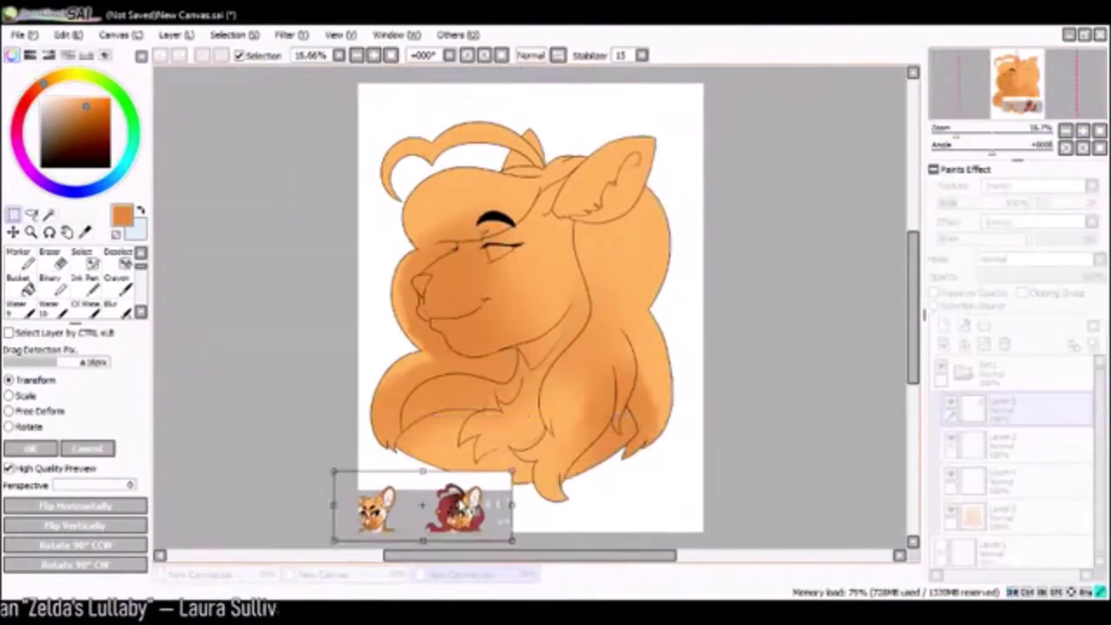
{"action": "key", "text": "Return"}
{"action": "left_click", "coordinate": [1020, 373]}
{"action": "left_click_drag", "start_coordinate": [998, 408], "coordinate": [998, 360]}
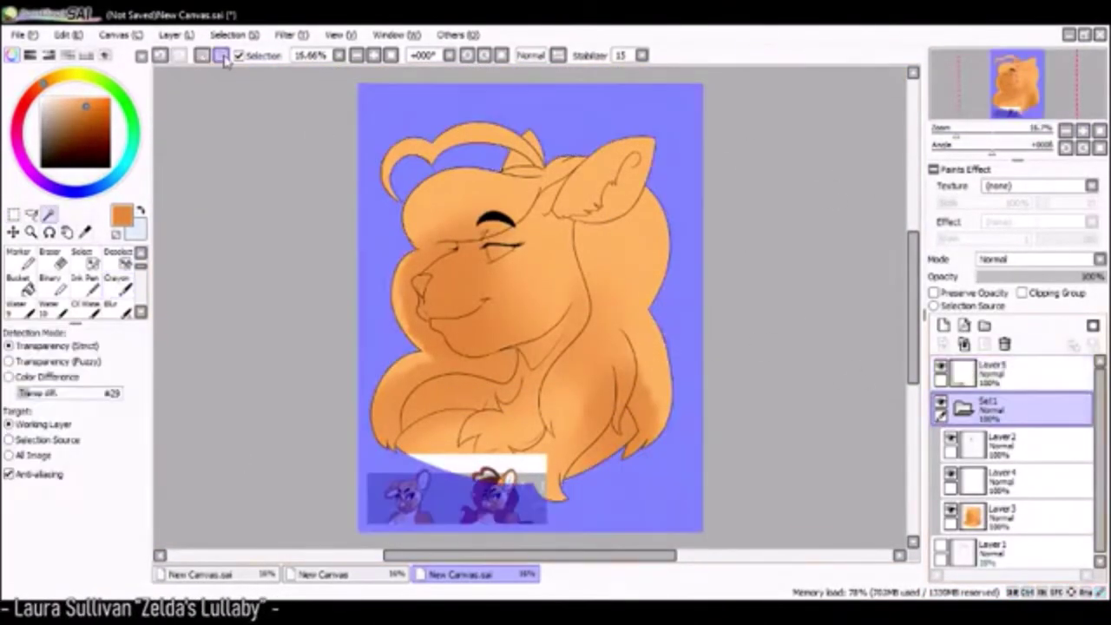
- Paint the off-white cheek patch and nose-bridge marking on Layer4 with the Crayon brush at size 9
{"action": "left_click", "coordinate": [1015, 480]}
{"action": "scroll", "coordinate": [529, 347], "scroll_direction": "up", "scroll_amount": 2}
{"action": "scroll", "coordinate": [525, 263], "scroll_direction": "up", "scroll_amount": 2}
{"action": "scroll", "coordinate": [525, 263], "scroll_direction": "down", "scroll_amount": 2}
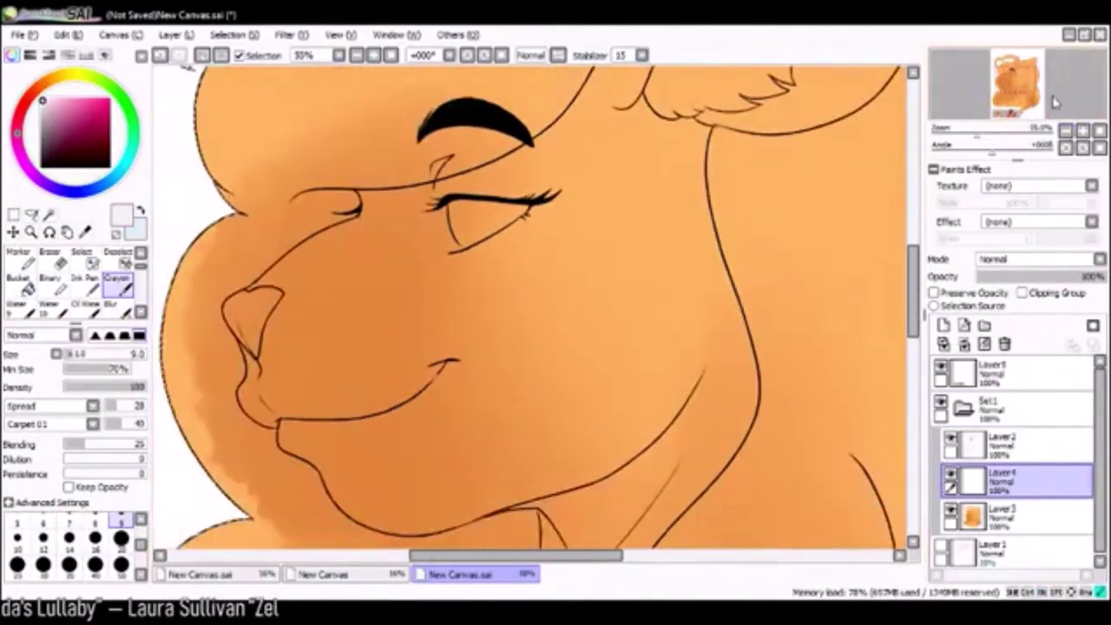
{"action": "scroll", "coordinate": [715, 386], "scroll_direction": "up", "scroll_amount": 2}
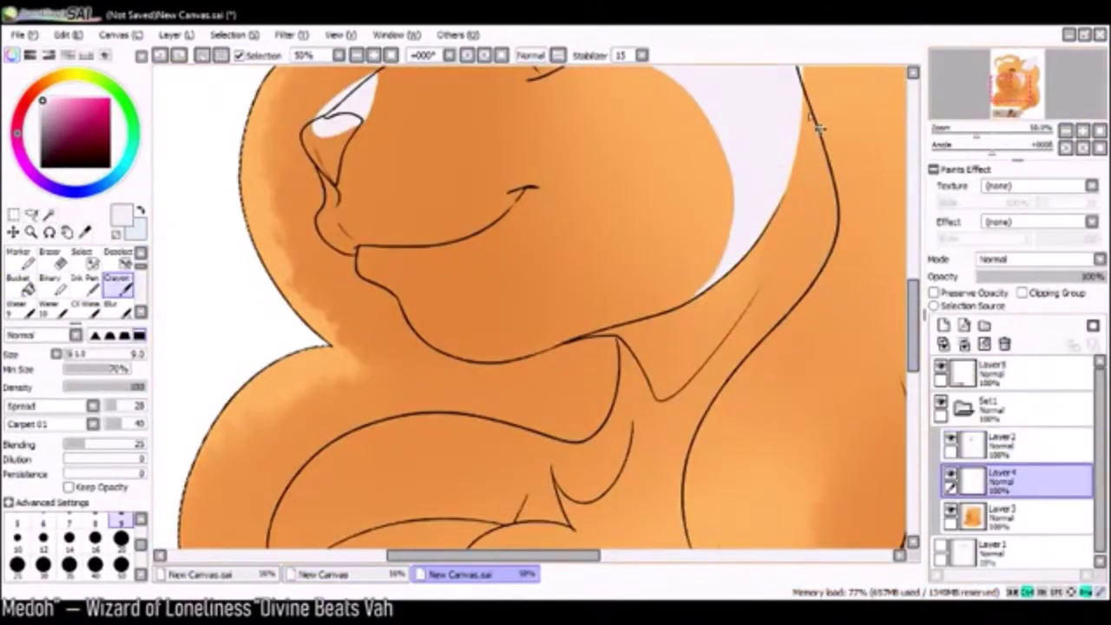
- Outline and fill the off-white neck and chest marking and the near ear, following the reference
{"action": "left_click", "coordinate": [379, 575]}
{"action": "left_click", "coordinate": [460, 573]}
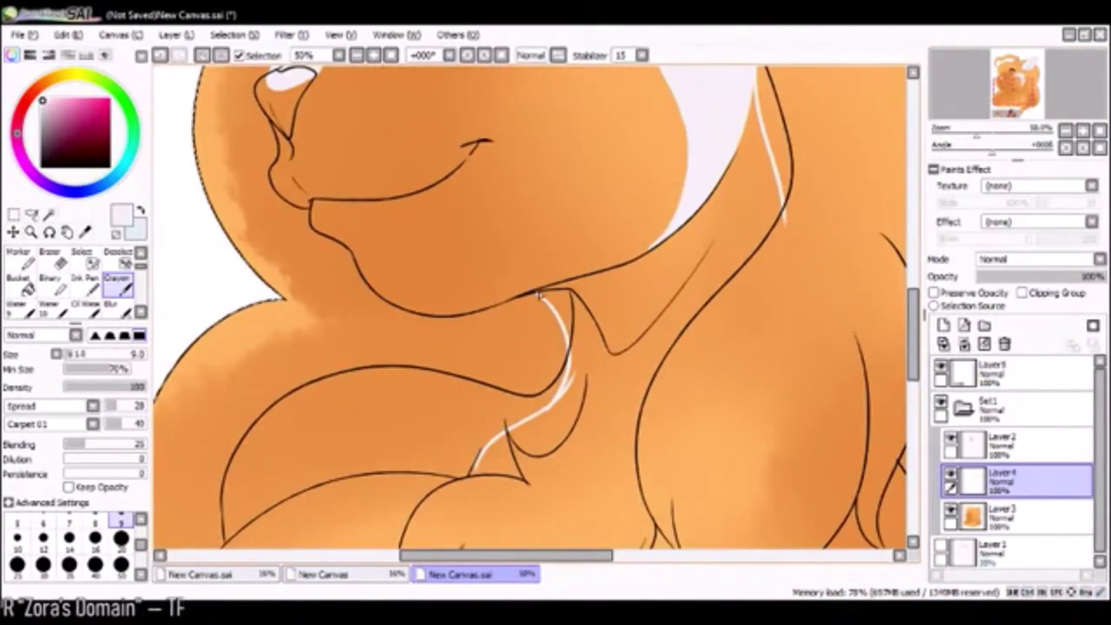
{"action": "scroll", "coordinate": [532, 313], "scroll_direction": "down", "scroll_amount": 5}
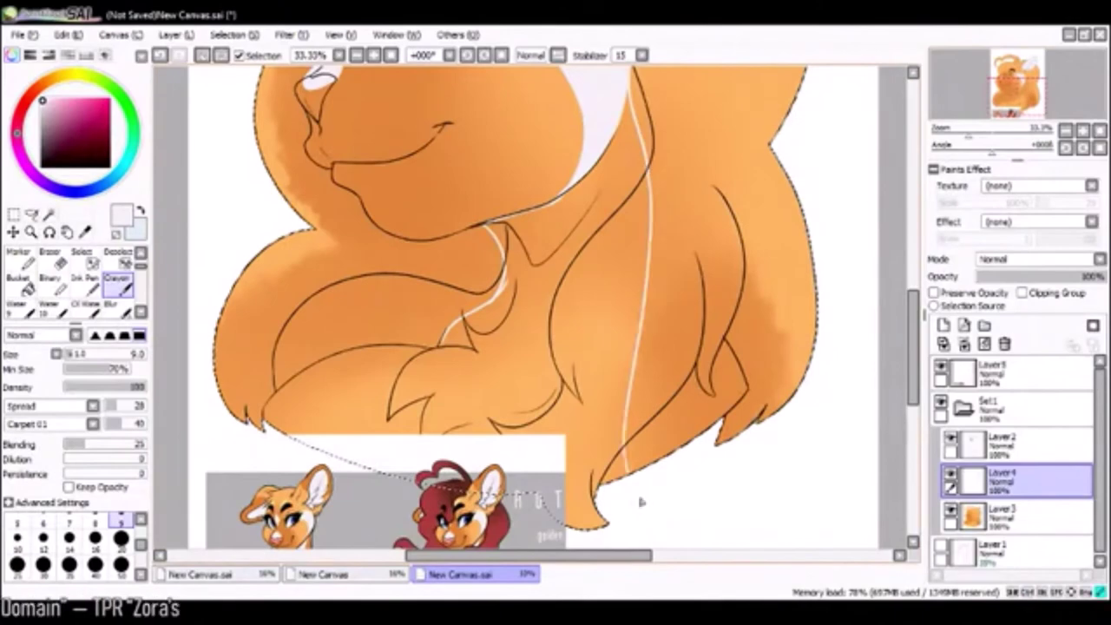
{"action": "scroll", "coordinate": [531, 313], "scroll_direction": "up", "scroll_amount": 2}
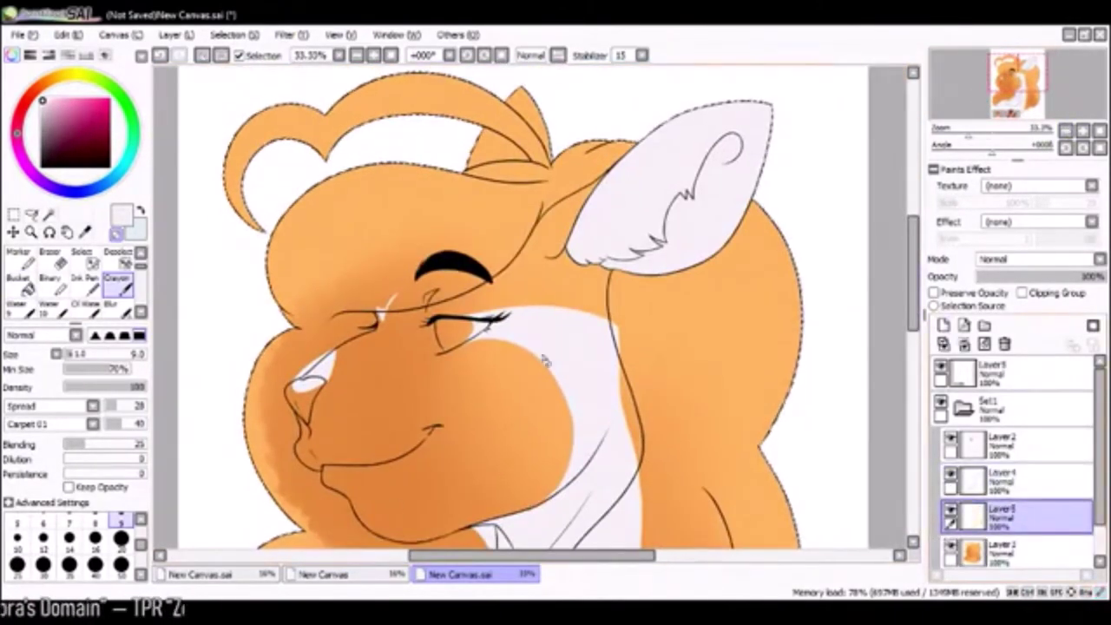
- Shade the far ear and the base of the near ear with darker orange on Layer6, following the reference
{"action": "left_click", "coordinate": [322, 574]}
{"action": "left_click", "coordinate": [475, 574]}
{"action": "left_click", "coordinate": [120, 565]}
{"action": "mouse_move", "coordinate": [590, 170]}
{"action": "left_mouse_down"}
{"action": "mouse_move", "coordinate": [521, 139]}
{"action": "mouse_move", "coordinate": [486, 165]}
{"action": "left_mouse_up"}
{"action": "scroll", "coordinate": [521, 312], "scroll_direction": "down", "scroll_amount": 5}
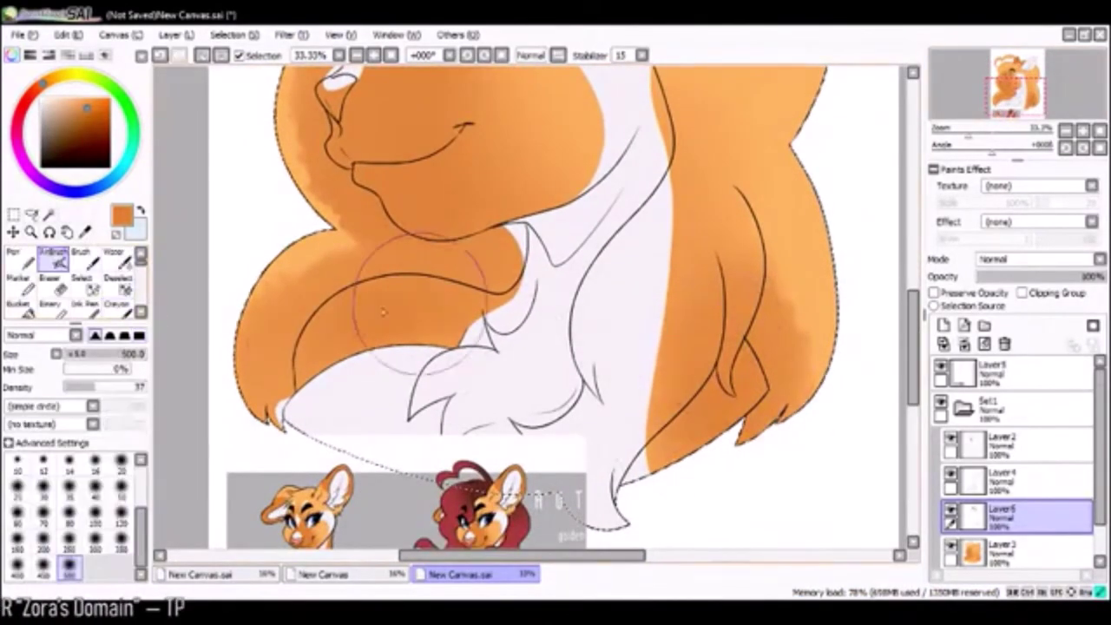
{"action": "scroll", "coordinate": [565, 373], "scroll_direction": "up", "scroll_amount": 5}
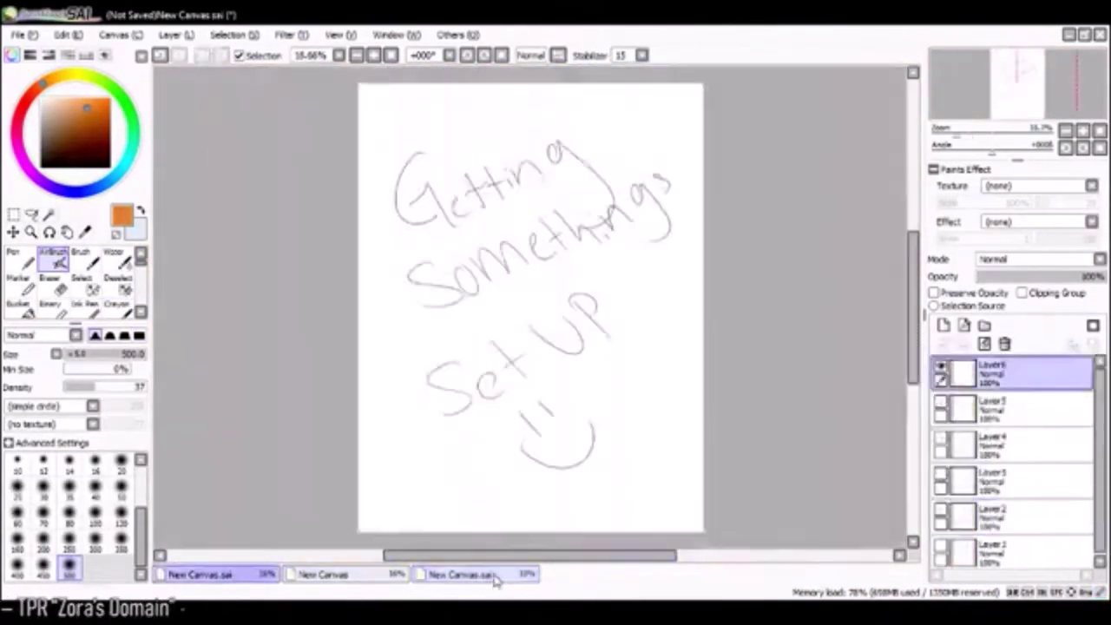
{"action": "left_click", "coordinate": [475, 574]}
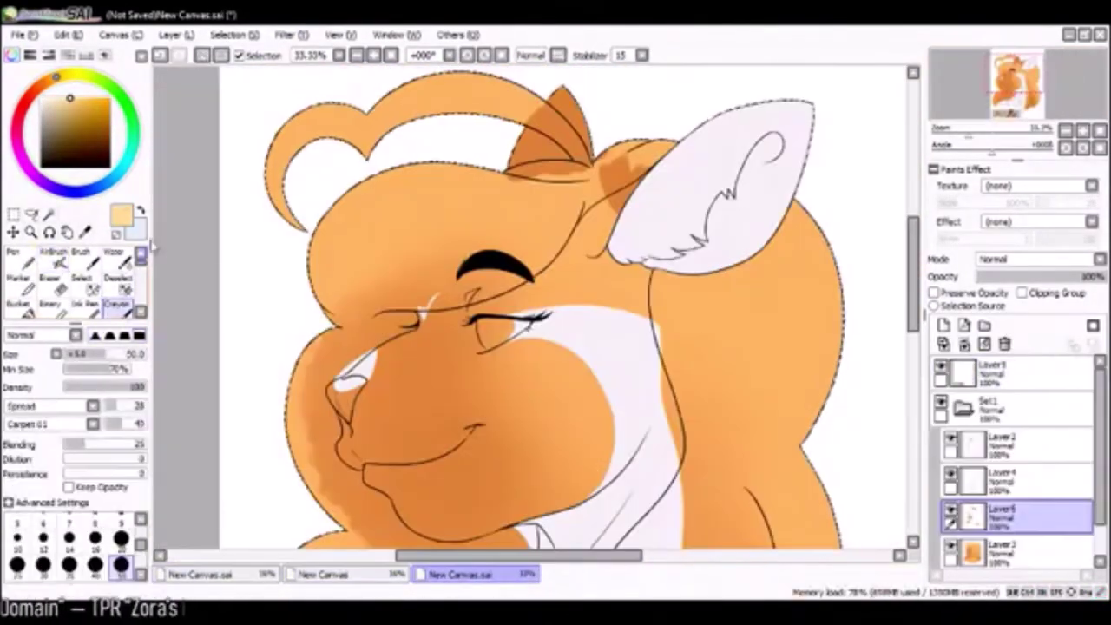
{"action": "left_click", "coordinate": [398, 573]}
{"action": "left_click", "coordinate": [460, 574]}
{"action": "left_click_drag", "start_coordinate": [576, 156], "coordinate": [573, 247]}
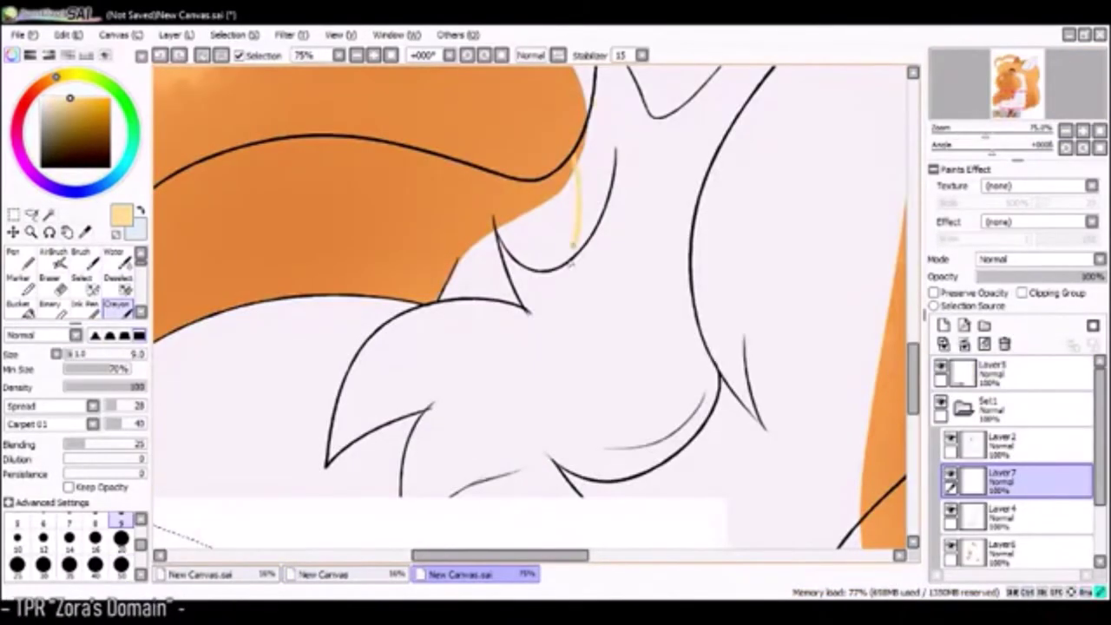
{"action": "key", "text": "ctrl+z"}
{"action": "left_click", "coordinate": [347, 573]}
{"action": "left_click", "coordinate": [475, 574]}
{"action": "left_click_drag", "start_coordinate": [587, 155], "coordinate": [593, 244]}
{"action": "key", "text": "ctrl+z"}
- Outline the chest-fur tuft in pale yellow on Layer7 and fill it with the same colour
{"action": "left_click_drag", "start_coordinate": [618, 113], "coordinate": [690, 217]}
{"action": "left_click_drag", "start_coordinate": [596, 229], "coordinate": [666, 160]}
{"action": "mouse_move", "coordinate": [762, 149]}
{"action": "left_mouse_down"}
{"action": "mouse_move", "coordinate": [846, 382]}
{"action": "mouse_move", "coordinate": [516, 500]}
{"action": "left_mouse_up"}
{"action": "left_click_drag", "start_coordinate": [488, 342], "coordinate": [476, 460]}
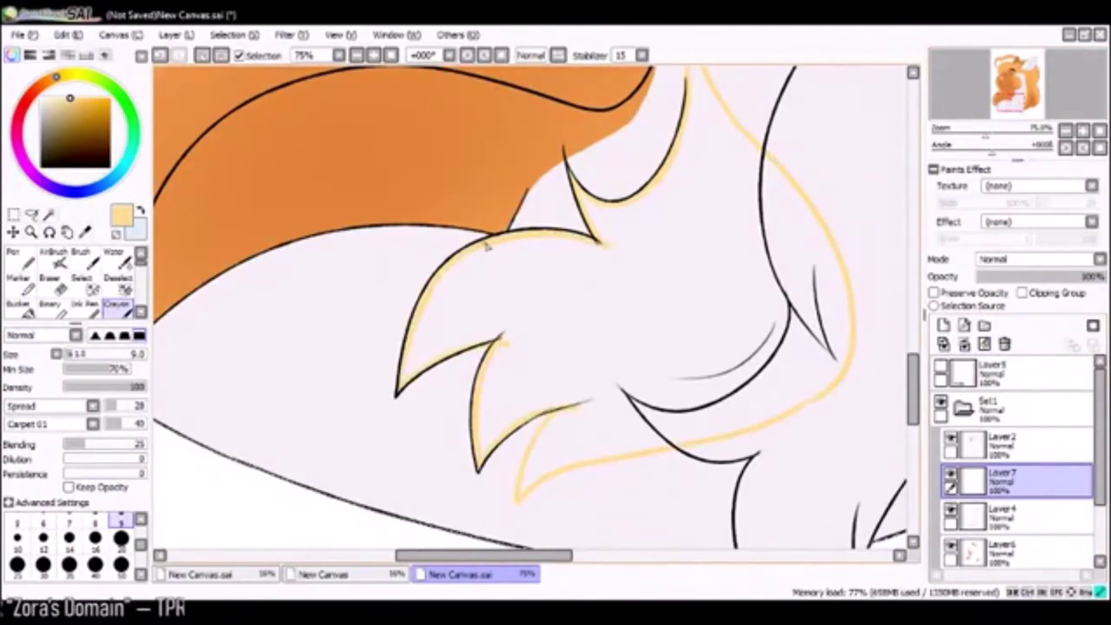
{"action": "left_click", "coordinate": [18, 304]}
{"action": "left_click", "coordinate": [520, 329]}
- Colour the nose salmon pink to match the reference
{"action": "left_click", "coordinate": [117, 306]}
{"action": "key", "text": "ctrl+minus"}
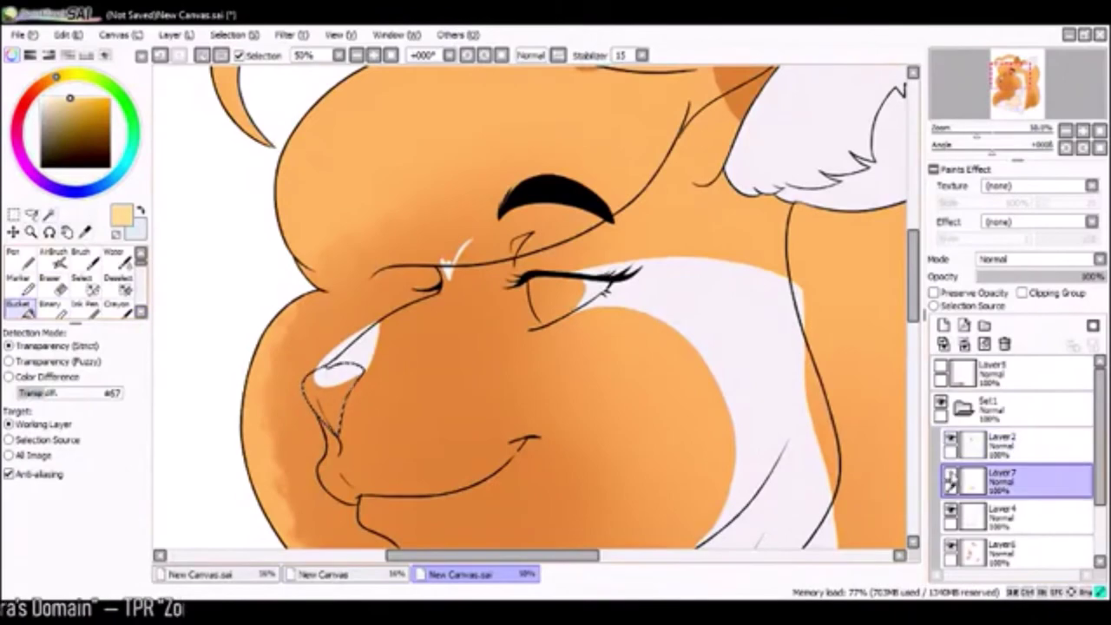
{"action": "left_click", "coordinate": [371, 575]}
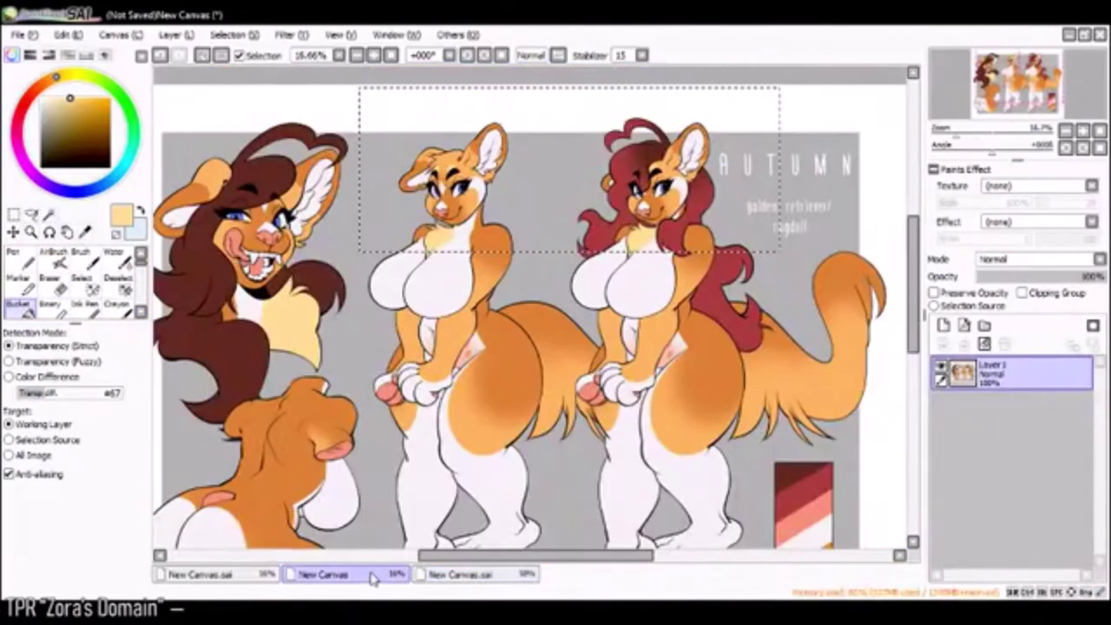
{"action": "left_click", "coordinate": [459, 573]}
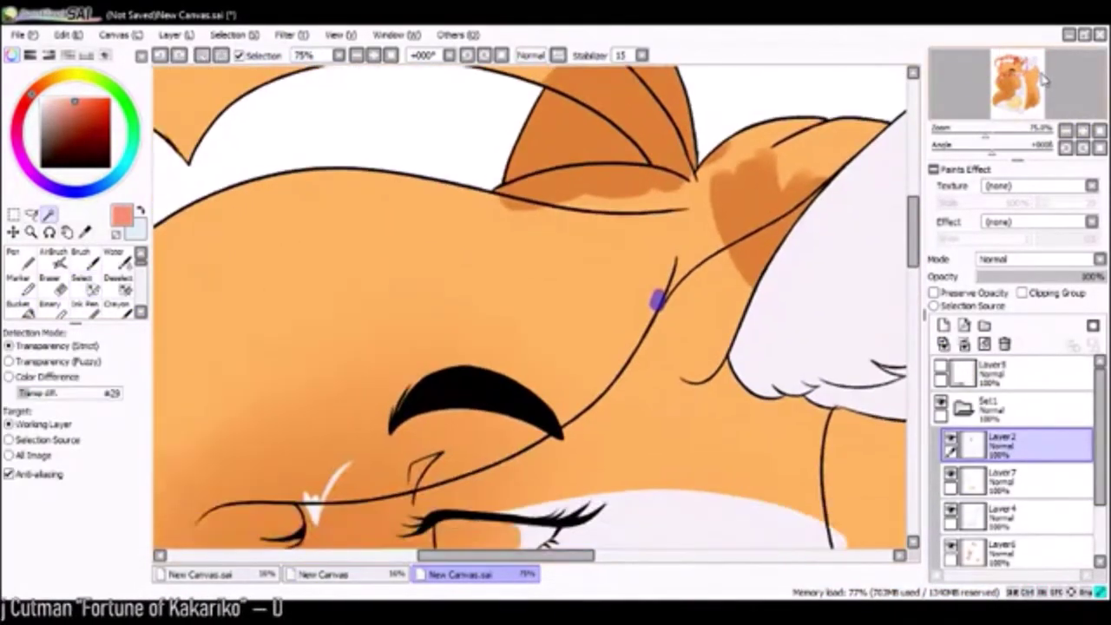
- Select all the hair sections and fill them with the reference's dark reddish brown on a new layer
{"action": "left_click", "coordinate": [1052, 76]}
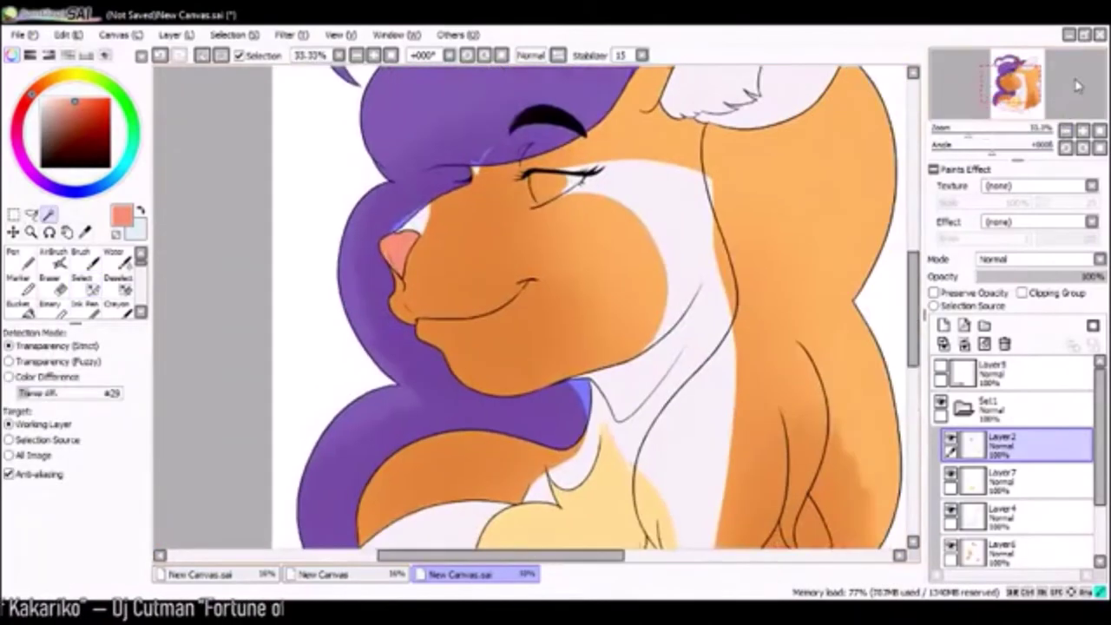
{"action": "left_click", "coordinate": [81, 277]}
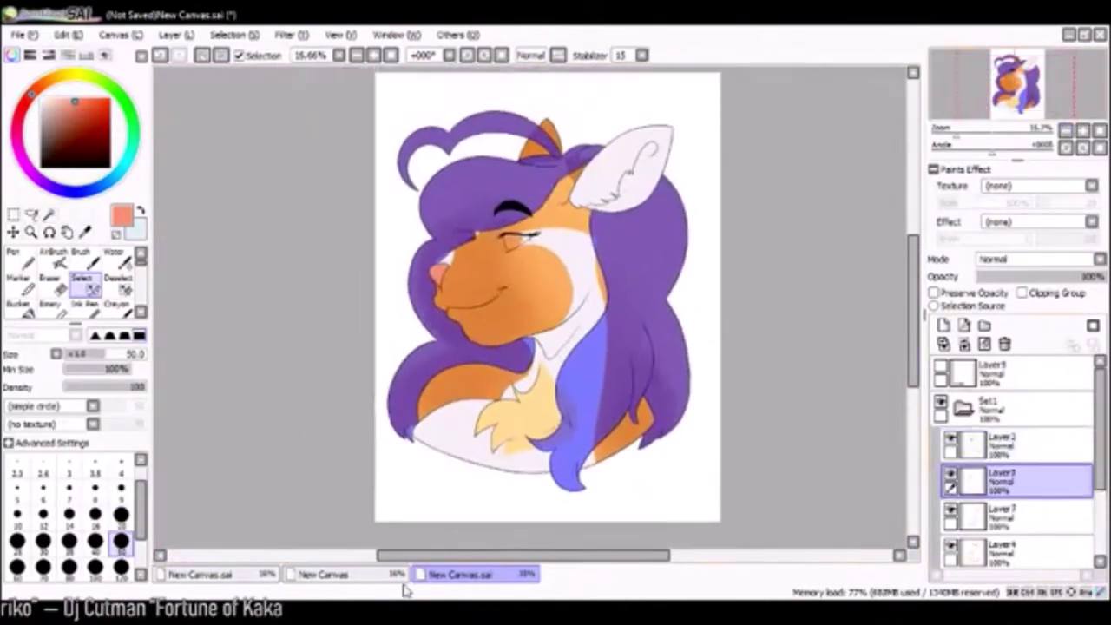
{"action": "left_click", "coordinate": [322, 573]}
{"action": "left_click", "coordinate": [460, 574]}
{"action": "left_click", "coordinate": [443, 369]}
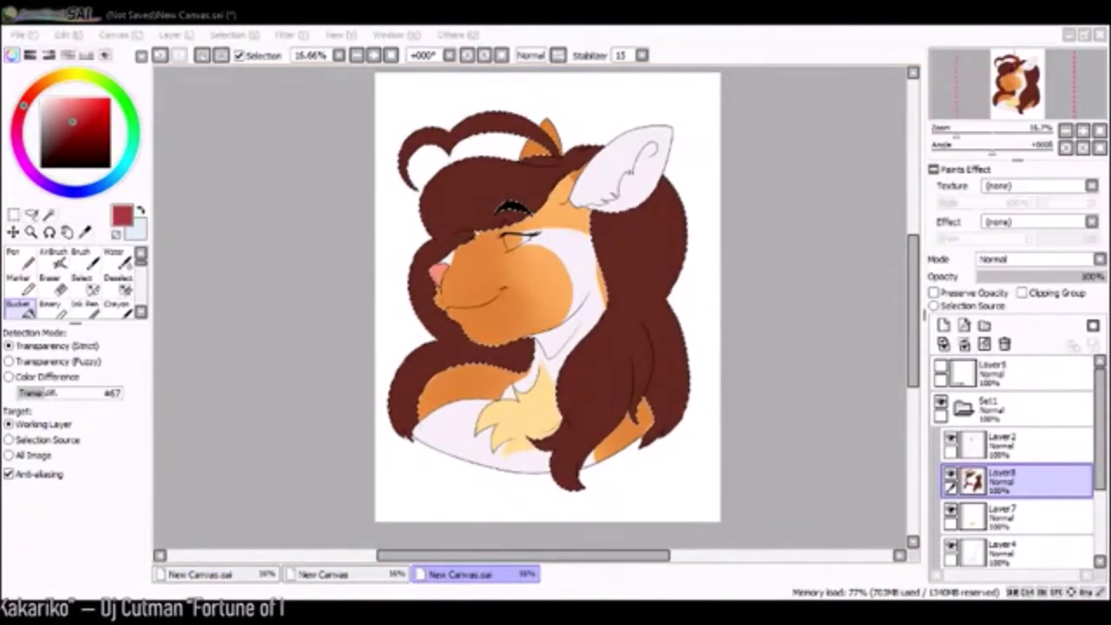
- Paint crimson from the reference over the lower hair locks with the size 500 Crayon and blur the transition
{"action": "left_click", "coordinate": [323, 574]}
{"action": "left_click", "coordinate": [460, 574]}
{"action": "left_click", "coordinate": [116, 304]}
{"action": "left_click", "coordinate": [68, 564]}
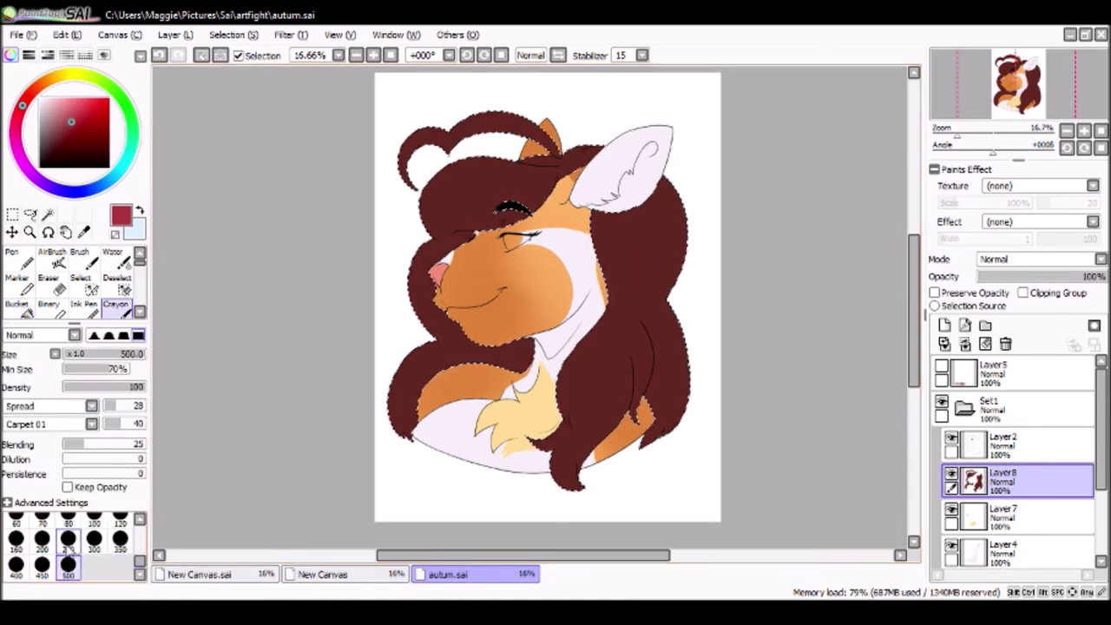
{"action": "left_click_drag", "start_coordinate": [618, 451], "coordinate": [642, 347]}
{"action": "key", "text": "b"}
- Paint crimson over the front fringe, fading into the dark roots, and blend it with the Blur brush
{"action": "left_click", "coordinate": [376, 580]}
{"action": "left_click", "coordinate": [455, 577]}
{"action": "key", "text": "c"}
{"action": "left_click_drag", "start_coordinate": [512, 178], "coordinate": [431, 201]}
{"action": "key", "text": "b"}
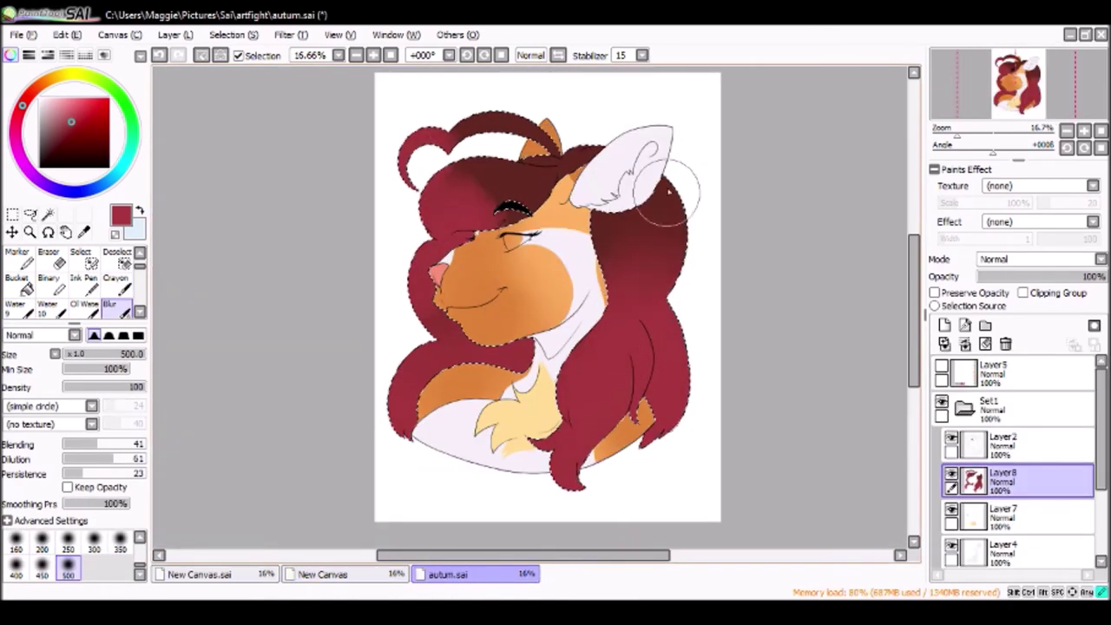
- Clear the hair selection, hide the white markings, and paint the eye white light grey on a new layer with the size 9 Crayon
{"action": "left_click", "coordinate": [382, 577]}
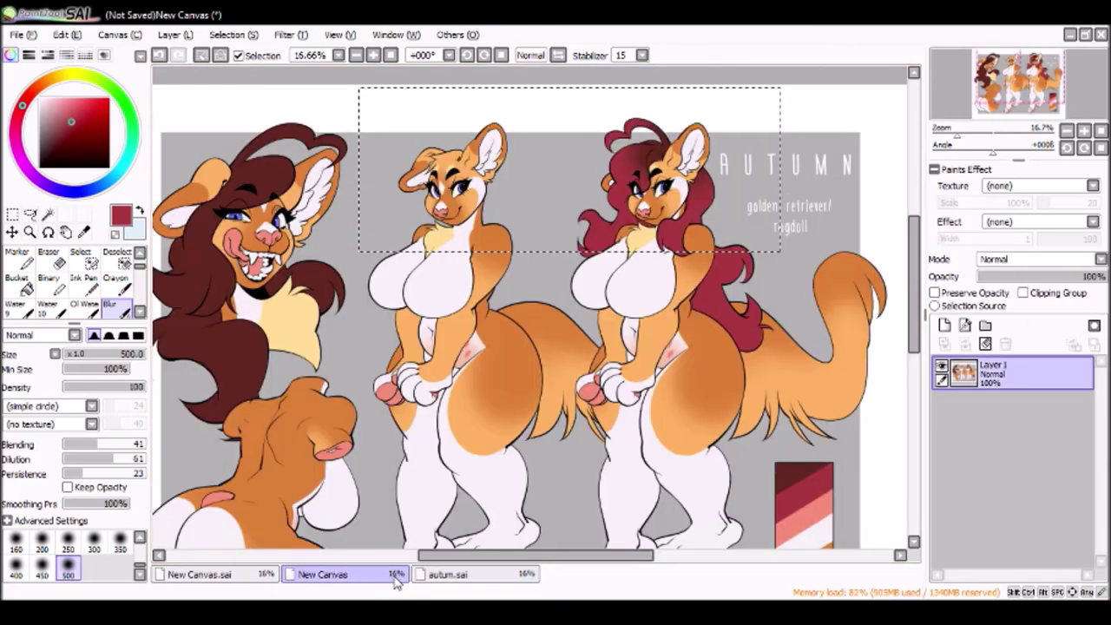
{"action": "left_click", "coordinate": [438, 575]}
{"action": "key", "text": "c"}
{"action": "key", "text": "ctrl+d"}
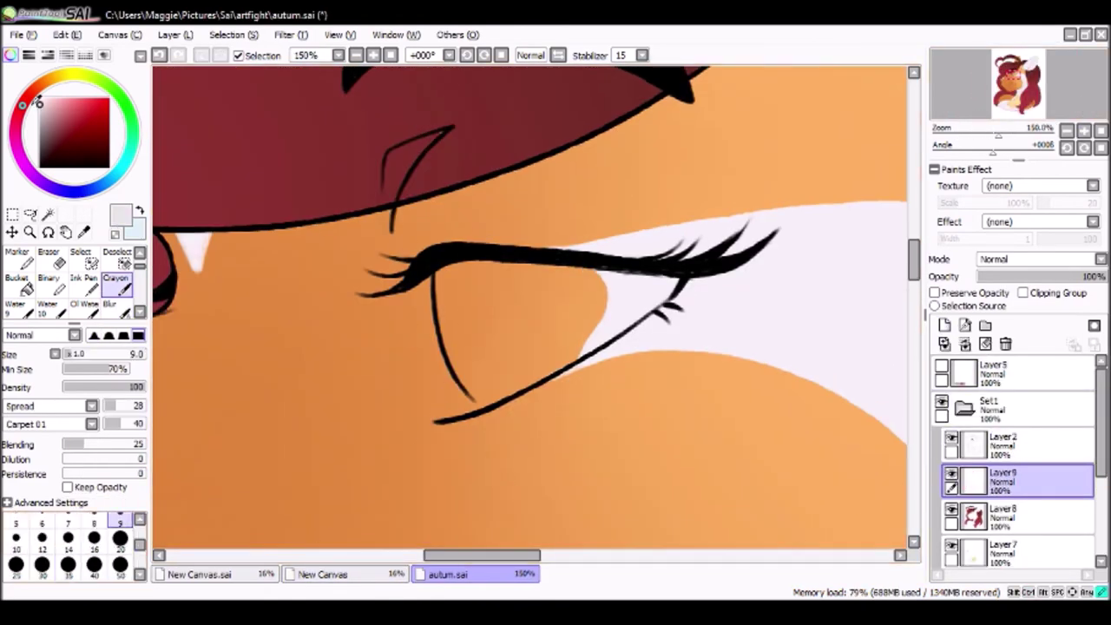
{"action": "scroll", "coordinate": [970, 529], "scroll_direction": "down", "scroll_amount": 1}
{"action": "left_click", "coordinate": [951, 521]}
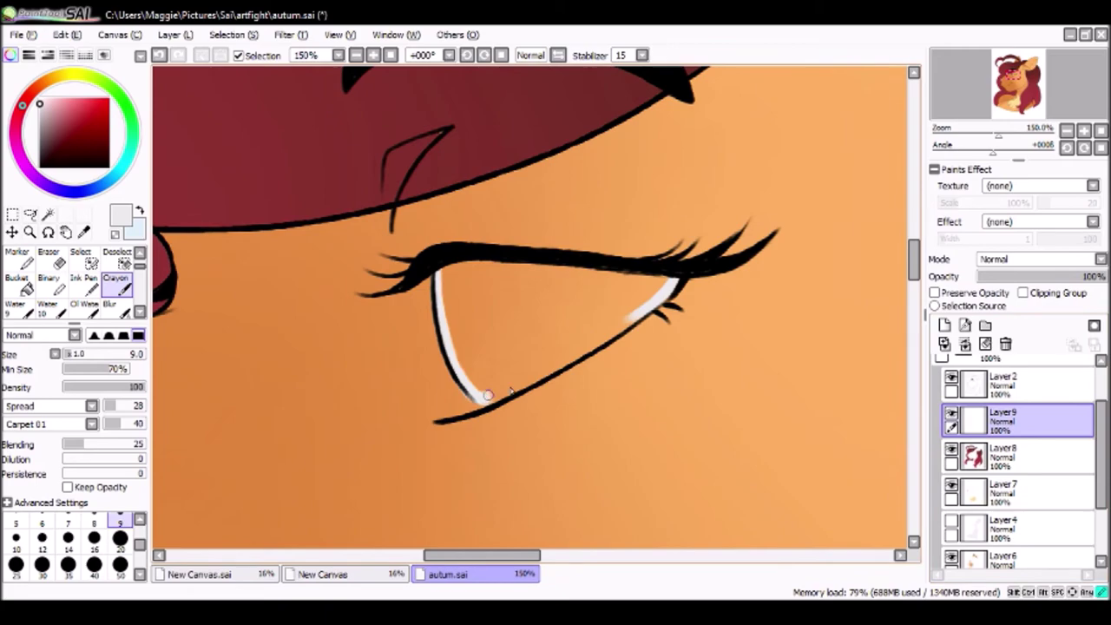
{"action": "key", "text": "ctrl+z"}
- Sample the blue eye colour from the reference and paint the iris with it on a new layer
{"action": "left_click", "coordinate": [343, 574]}
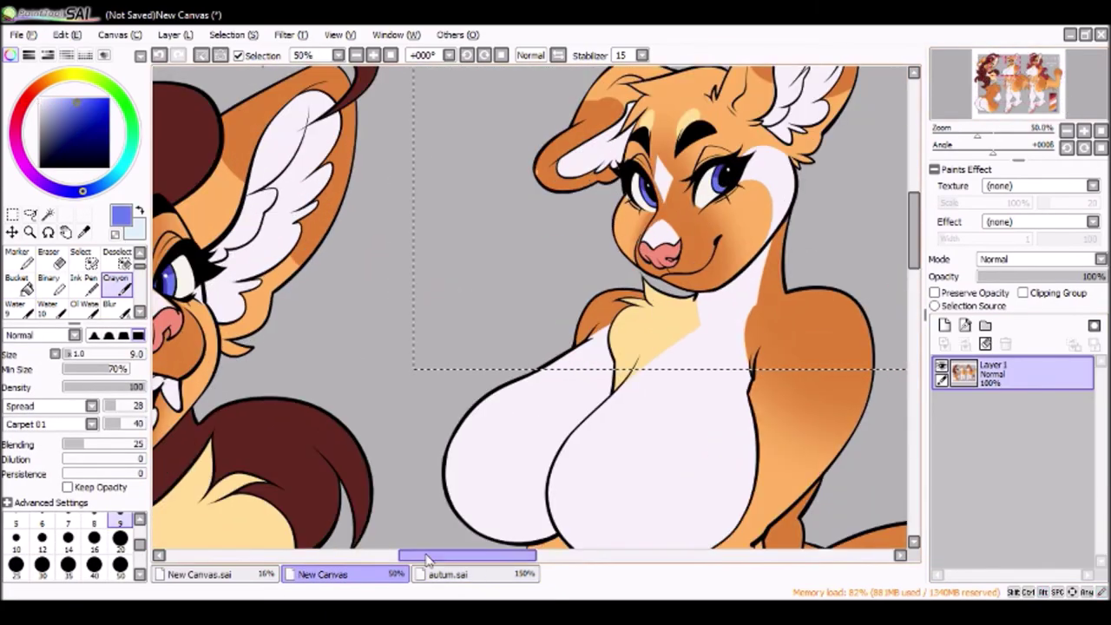
{"action": "left_click", "coordinate": [442, 574]}
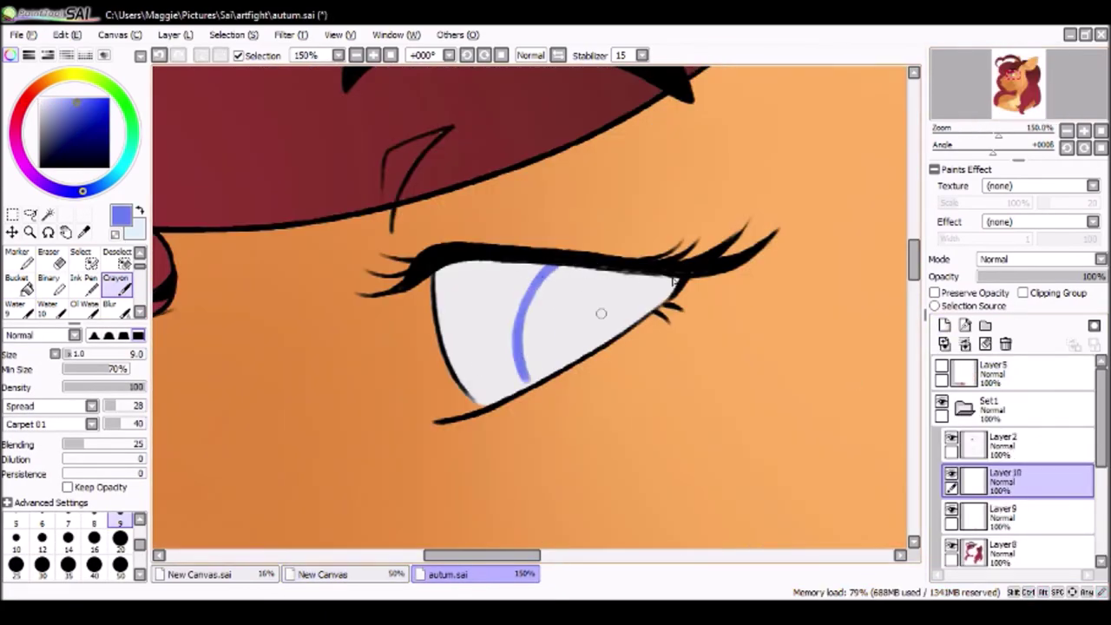
{"action": "key", "text": "ctrl+z"}
{"action": "key", "text": "ctrl+y"}
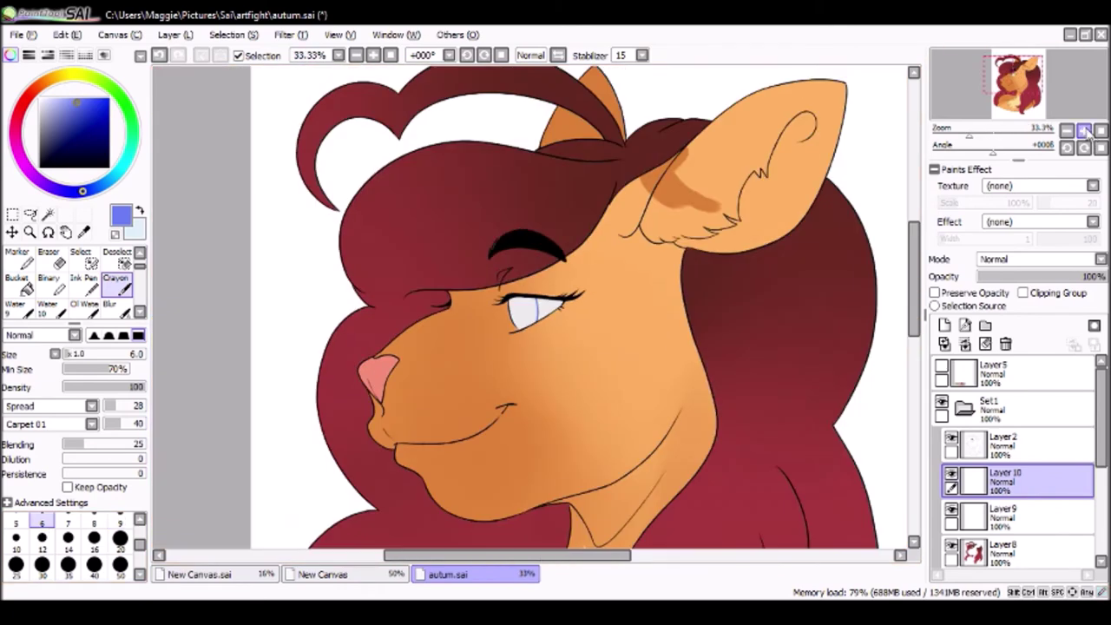
{"action": "left_click_drag", "start_coordinate": [440, 270], "coordinate": [477, 395]}
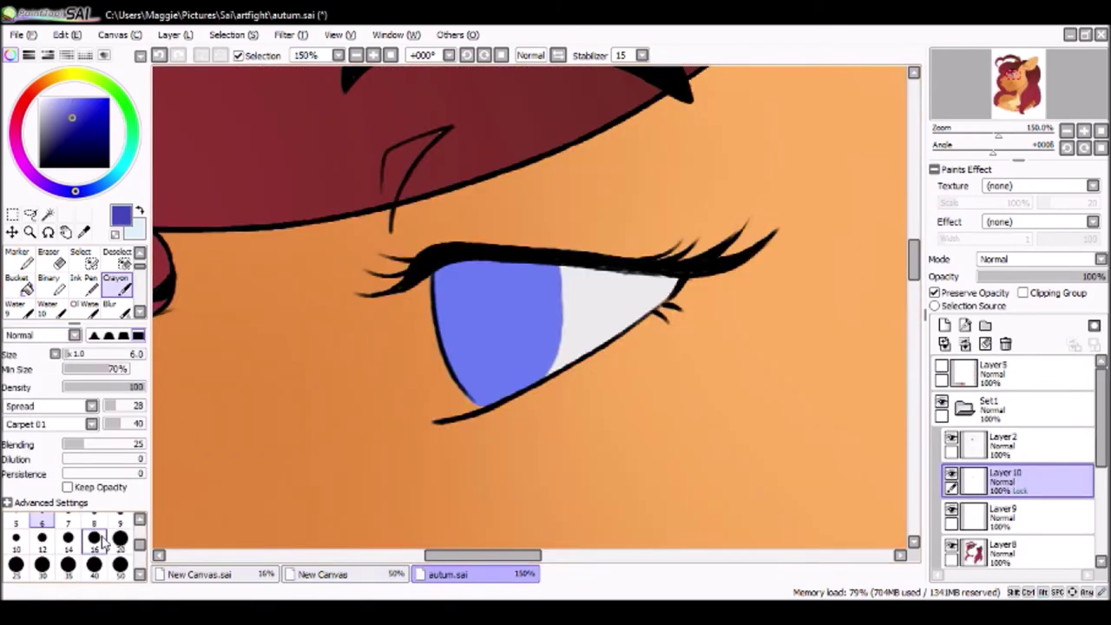
- Shade the upper part of the iris a darker blue with the size 20 Crayon and blur it into the lighter blue
{"action": "left_click_drag", "start_coordinate": [451, 287], "coordinate": [518, 266]}
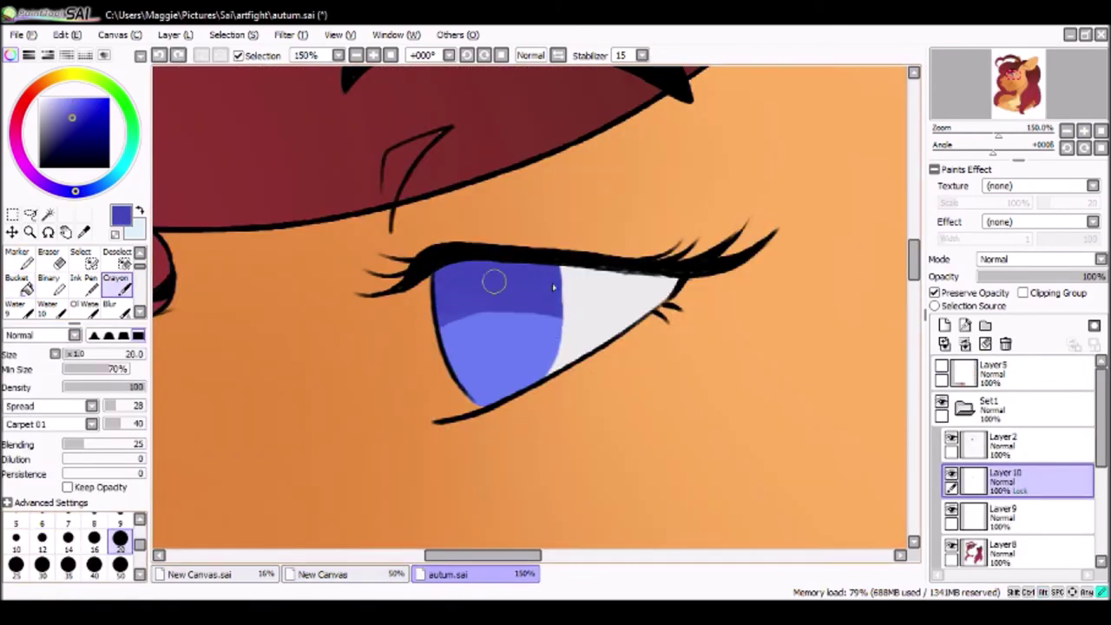
{"action": "left_click", "coordinate": [110, 304]}
{"action": "left_click_drag", "start_coordinate": [454, 362], "coordinate": [588, 389]}
- Paint a dark navy pupil and iris rim on a new layer clipped to the iris
{"action": "left_click", "coordinate": [944, 325]}
{"action": "left_click", "coordinate": [1023, 293]}
{"action": "left_click", "coordinate": [70, 135]}
{"action": "scroll", "coordinate": [124, 265], "scroll_direction": "down", "scroll_amount": 1}
{"action": "left_click", "coordinate": [120, 250]}
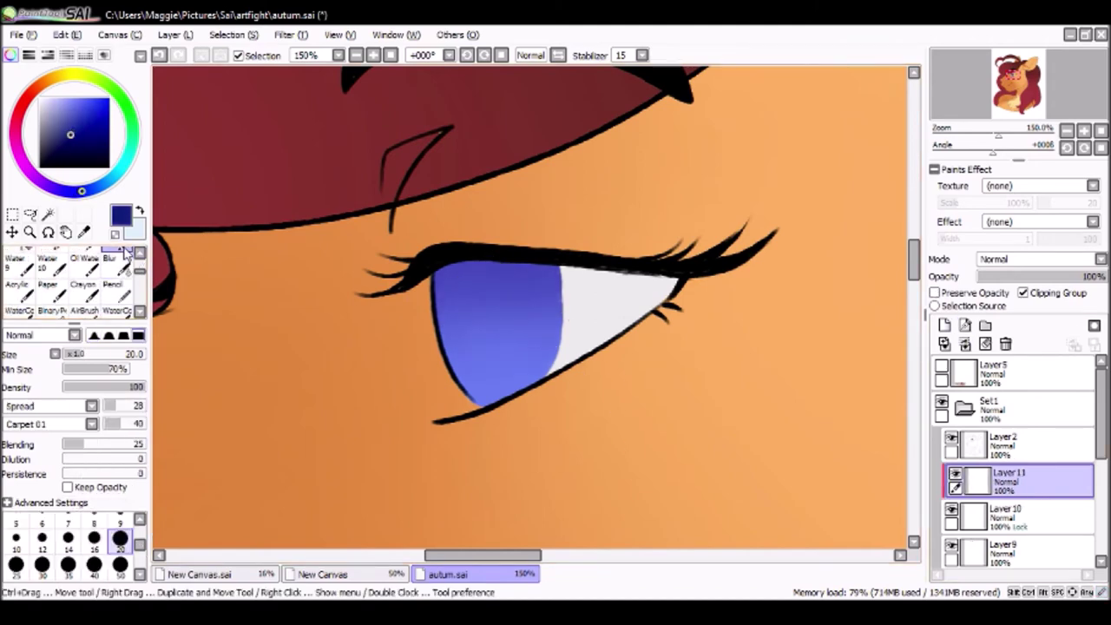
{"action": "left_click_drag", "start_coordinate": [516, 321], "coordinate": [460, 347]}
{"action": "scroll", "coordinate": [520, 330], "scroll_direction": "down", "scroll_amount": 5}
{"action": "scroll", "coordinate": [521, 330], "scroll_direction": "up", "scroll_amount": 5}
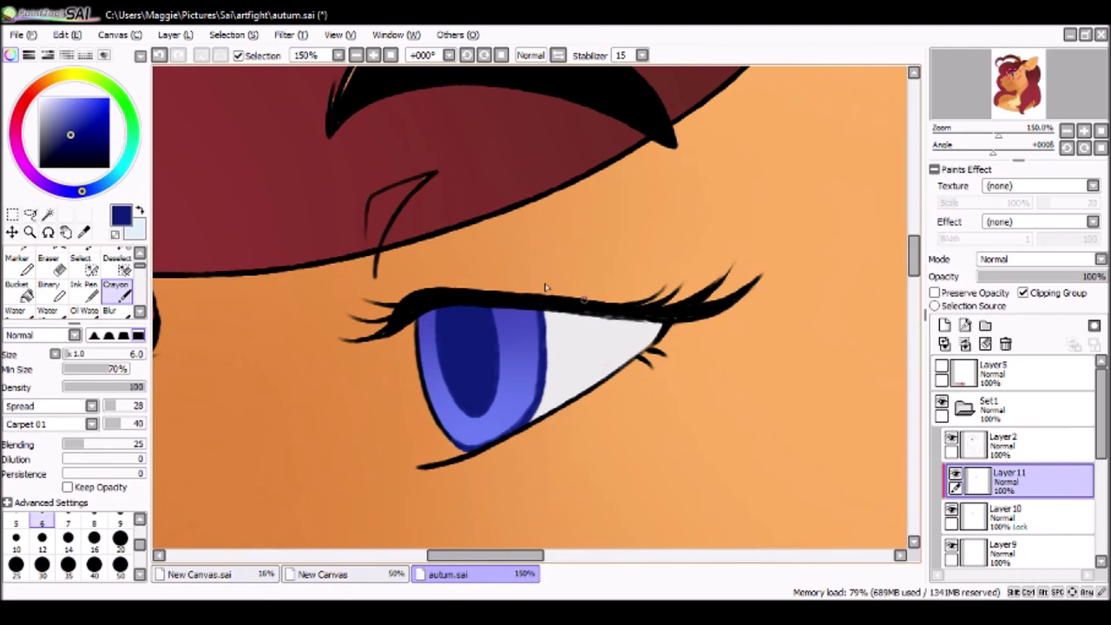
- Shade the upper iris on a new clipped Multiply layer at 54% opacity and carve soft light streaks into the shadow
{"action": "key", "text": "ctrl+shift+n"}
{"action": "left_click_drag", "start_coordinate": [468, 364], "coordinate": [502, 453]}
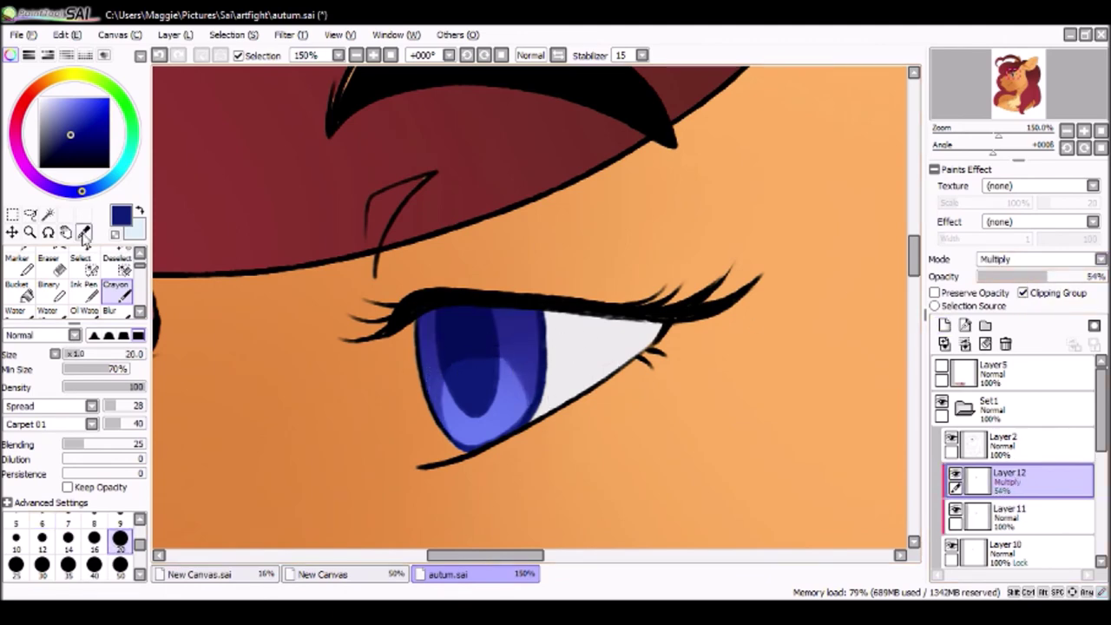
{"action": "key", "text": "bracketleft"}
{"action": "key", "text": "bracketleft"}
{"action": "key", "text": "bracketleft"}
{"action": "key", "text": "bracketleft"}
{"action": "key", "text": "bracketleft"}
{"action": "key", "text": "bracketleft"}
{"action": "key", "text": "bracketleft"}
{"action": "key", "text": "bracketleft"}
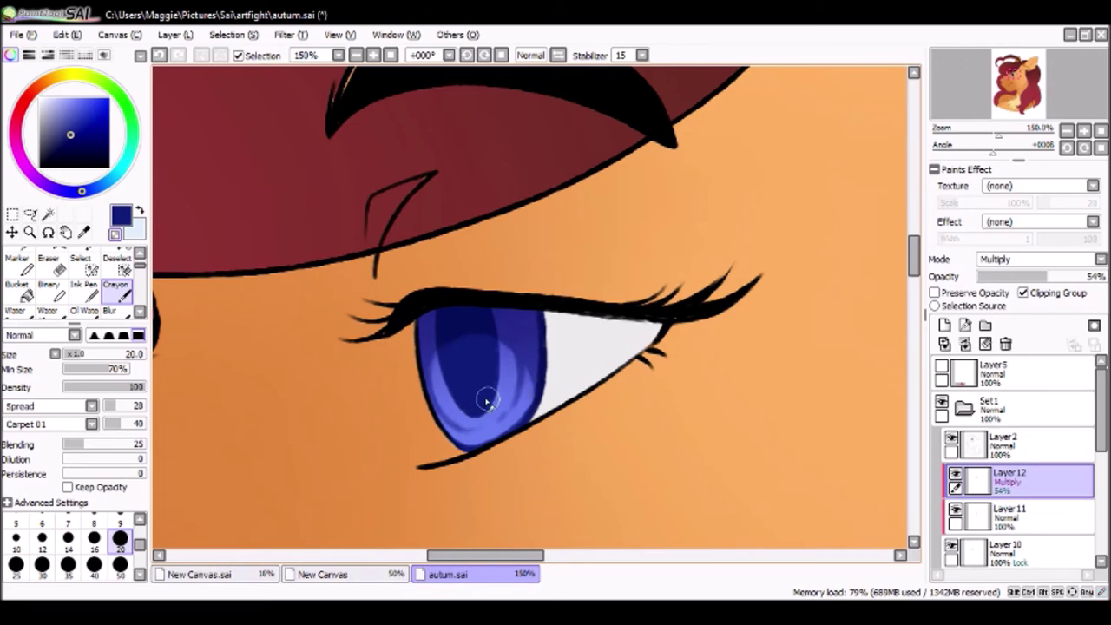
- Paint pale blue reflections around the lower iris on a new layer beneath the pupil
{"action": "key", "text": "ctrl+shift+n"}
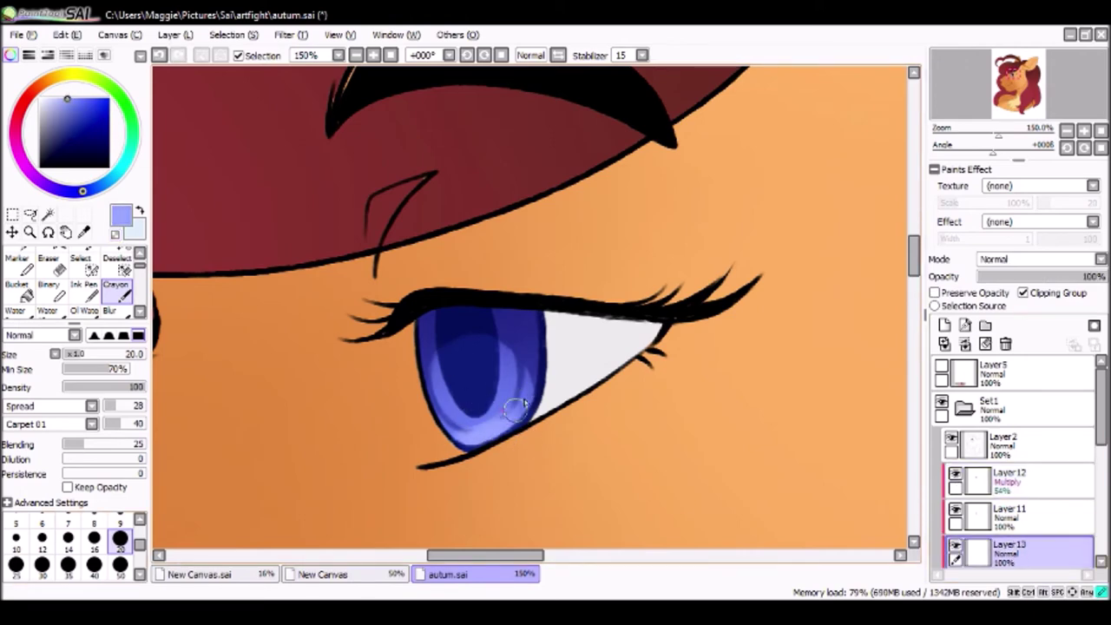
{"action": "left_click", "coordinate": [440, 398], "text": "alt"}
{"action": "left_click", "coordinate": [506, 387], "text": "alt"}
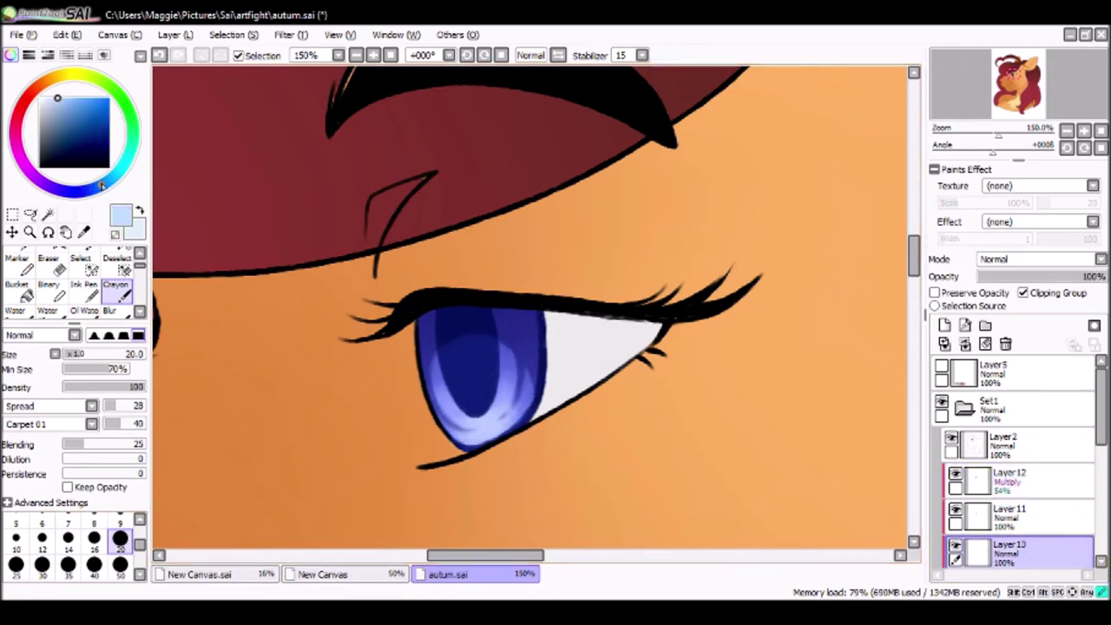
- Outline a dark teal shadow under the upper eyelid with the size 4 Crayon on a new layer and fill it
{"action": "key", "text": "bracketleft"}
{"action": "key", "text": "bracketleft"}
{"action": "key", "text": "bracketleft"}
{"action": "key", "text": "bracketleft"}
{"action": "key", "text": "bracketleft"}
{"action": "key", "text": "bracketleft"}
{"action": "key", "text": "bracketleft"}
{"action": "key", "text": "bracketleft"}
{"action": "key", "text": "bracketleft"}
{"action": "key", "text": "bracketleft"}
{"action": "key", "text": "ctrl+shift+n"}
{"action": "left_click", "coordinate": [420, 343], "text": "alt"}
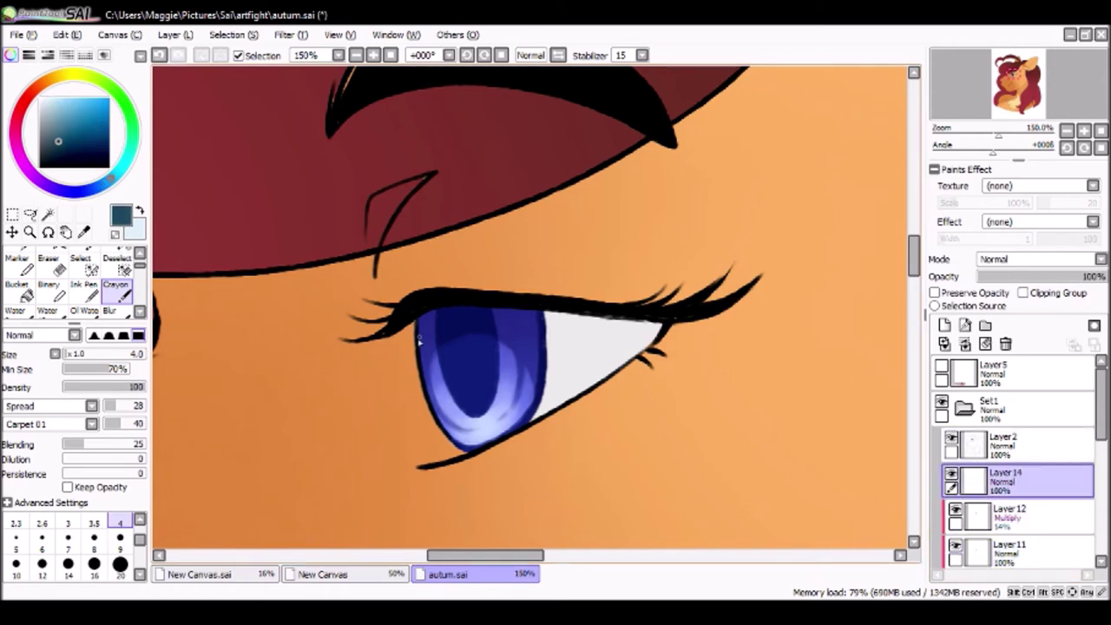
{"action": "key", "text": "g"}
{"action": "left_click", "coordinate": [657, 323]}
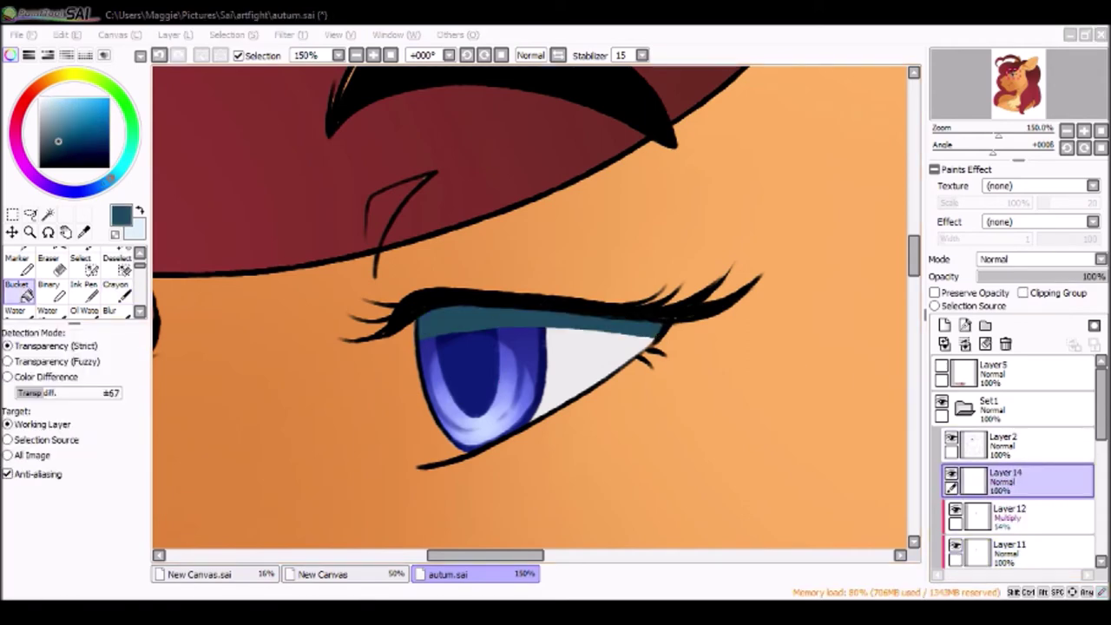
- Set the eyelid shadow layer to Multiply at 79% opacity and touch up its outer corner with the size 9 Crayon
{"action": "scroll", "coordinate": [1037, 259], "scroll_direction": "down", "scroll_amount": 1}
{"action": "left_click_drag", "start_coordinate": [1106, 276], "coordinate": [1080, 276]}
{"action": "key", "text": "b"}
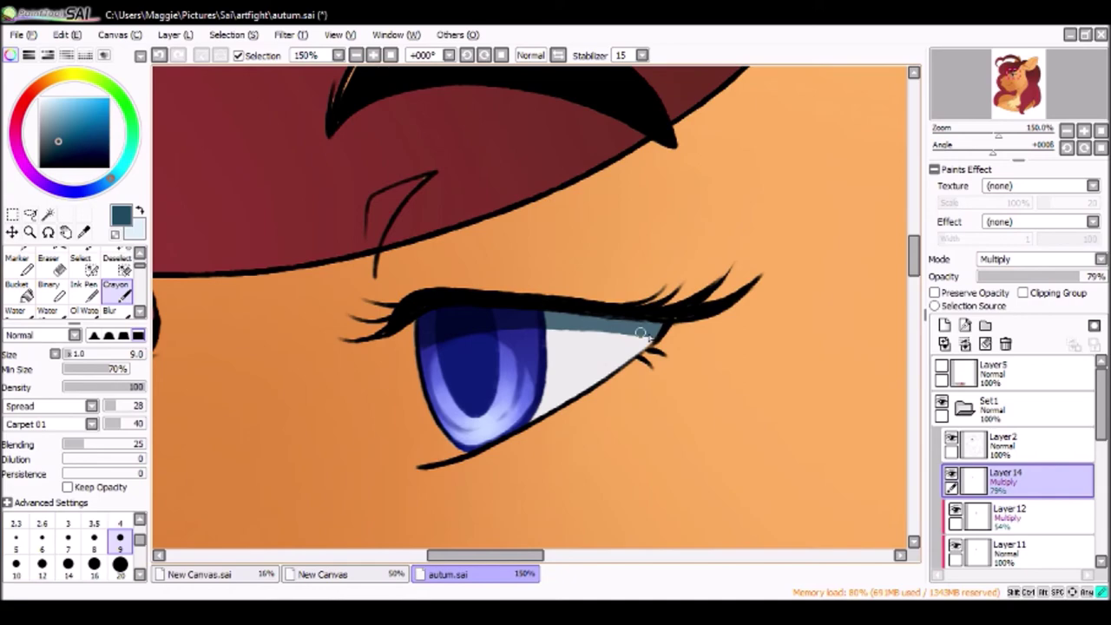
- Add a white highlight to the eye on a new layer with the size 20 Pen
{"action": "key", "text": "ctrl+shift+n"}
{"action": "key", "text": "n"}
{"action": "scroll", "coordinate": [1058, 111], "scroll_direction": "down", "scroll_amount": 4}
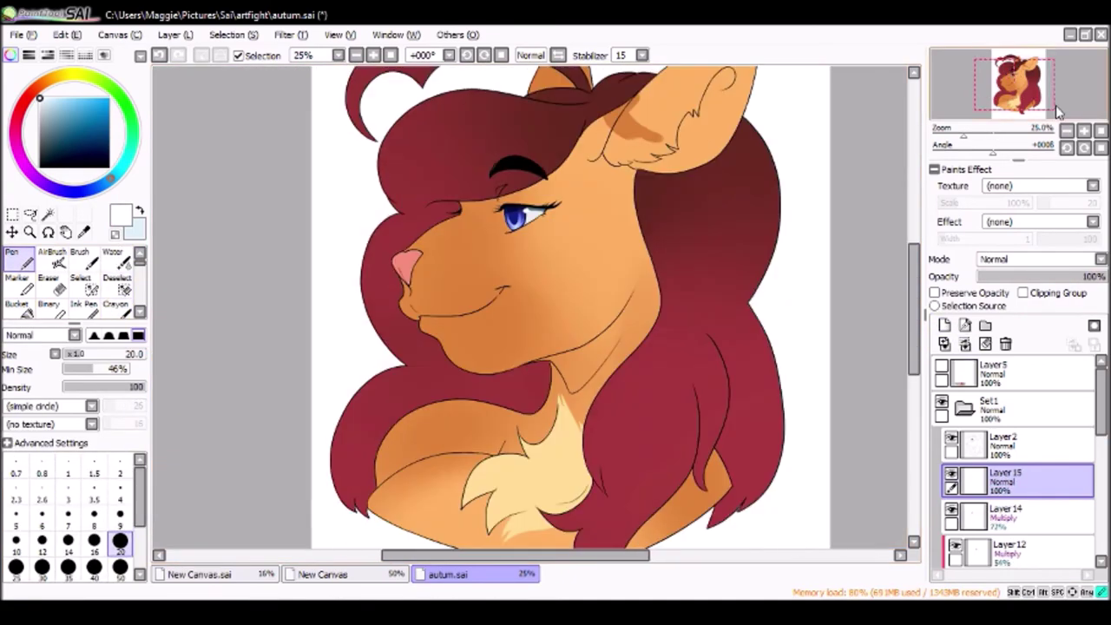
- Compare with the reference, show the white markings again, and touch up the base fur layer in orange with the size 350 Crayon
{"action": "left_click", "coordinate": [347, 574]}
{"action": "left_click", "coordinate": [438, 574]}
{"action": "left_click", "coordinate": [347, 574]}
{"action": "left_click", "coordinate": [448, 574]}
{"action": "left_click", "coordinate": [1016, 521]}
{"action": "key", "text": "b"}
{"action": "left_click", "coordinate": [567, 301], "text": "alt"}
{"action": "key", "text": "r"}
{"action": "key", "text": "b"}
{"action": "left_click", "coordinate": [347, 573]}
{"action": "left_click", "coordinate": [448, 573]}
{"action": "scroll", "coordinate": [502, 564], "scroll_direction": "down", "scroll_amount": 1}
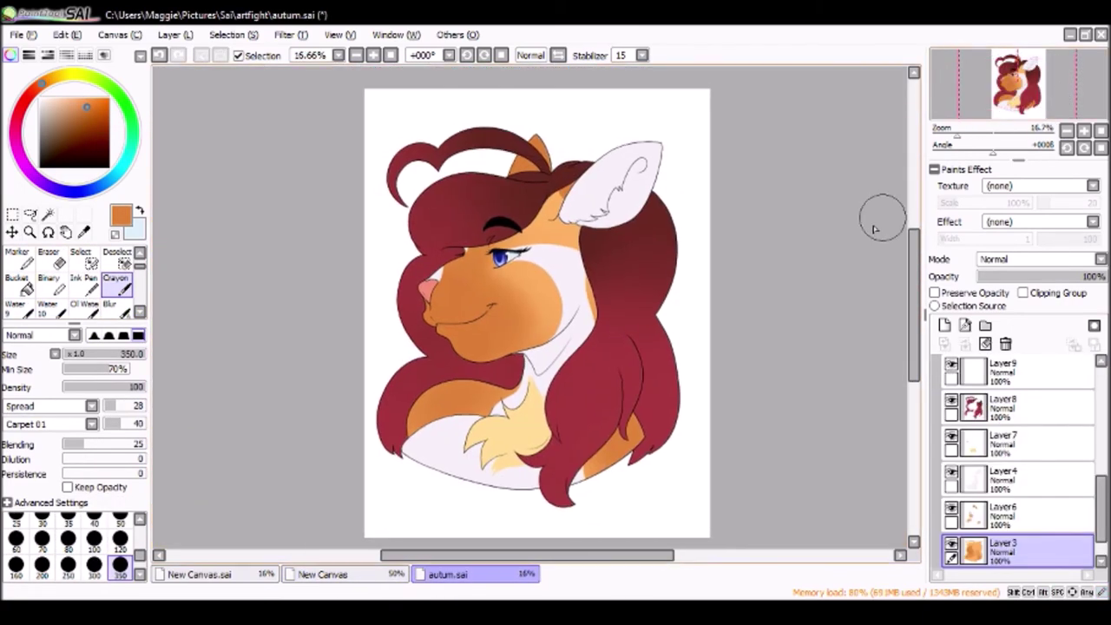
- Fill a new layer clipped to the line art with dark maroon to recolour the lines, and collapse the character's layer set
{"action": "scroll", "coordinate": [1015, 460], "scroll_direction": "up", "scroll_amount": 5}
{"action": "left_click", "coordinate": [1015, 480]}
{"action": "key", "text": "g"}
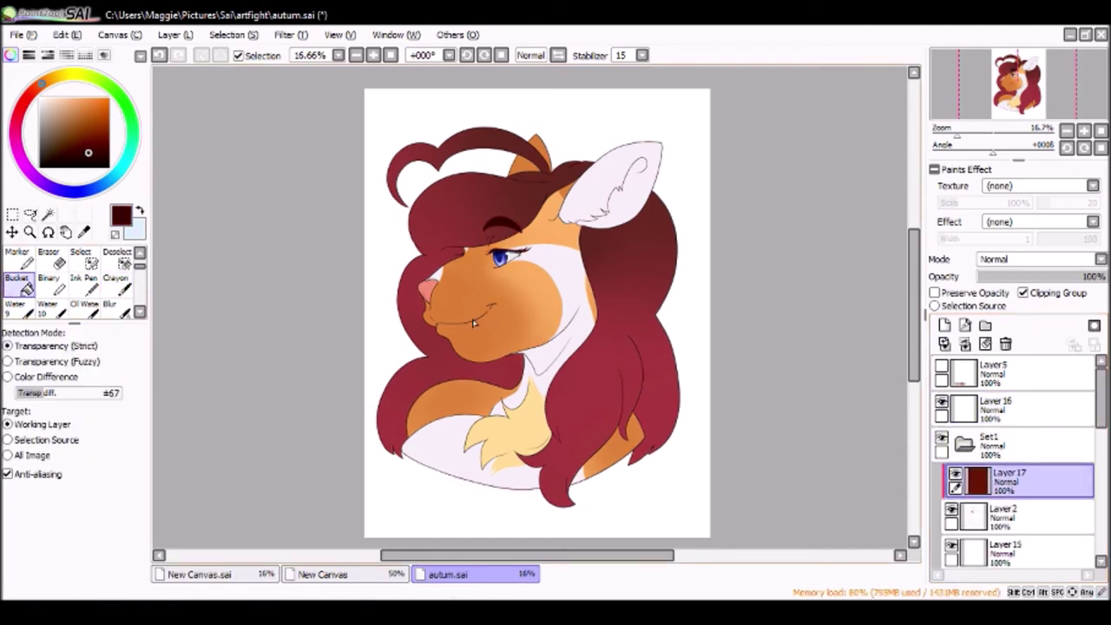
{"action": "left_click", "coordinate": [963, 444]}
- Outline the neck and chest shadow in dark blue on a clipped Multiply layer at 45% opacity and fill it
{"action": "left_click", "coordinate": [1015, 408]}
{"action": "key", "text": "b"}
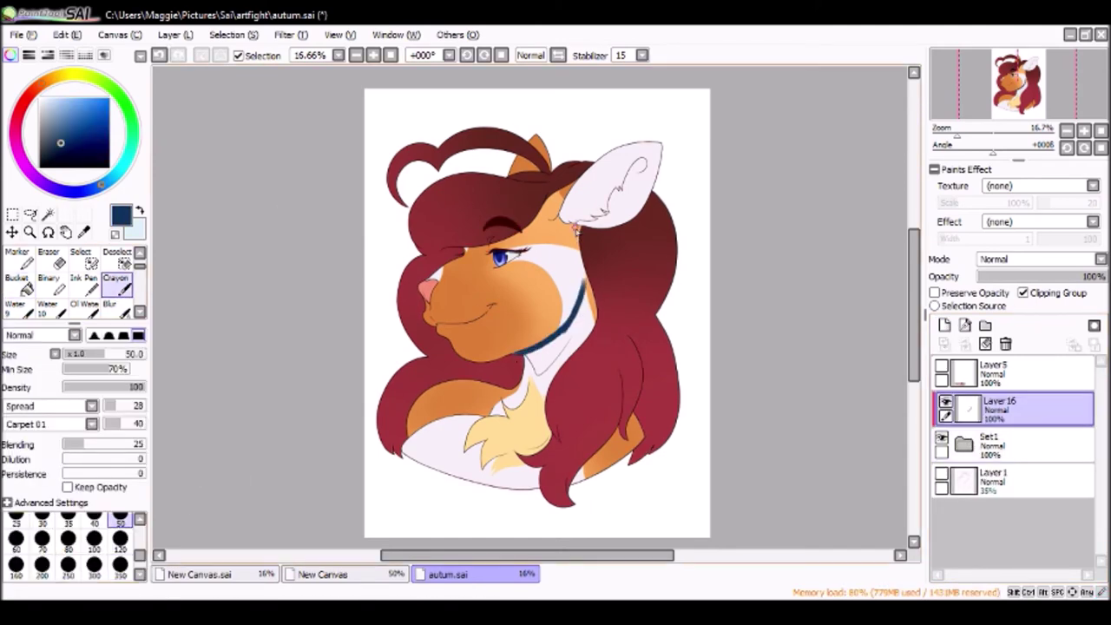
{"action": "key", "text": "ctrl+z"}
{"action": "key", "text": "ctrl+z"}
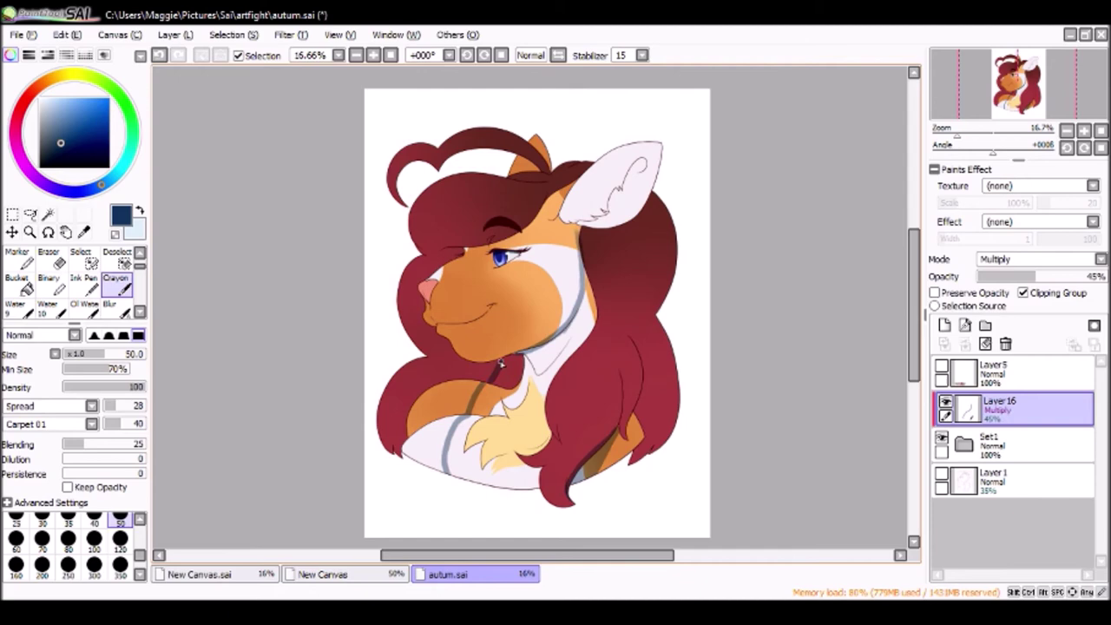
{"action": "key", "text": "g"}
{"action": "key", "text": "b"}
{"action": "key", "text": "g"}
{"action": "left_click", "coordinate": [512, 473]}
{"action": "key", "text": "b"}
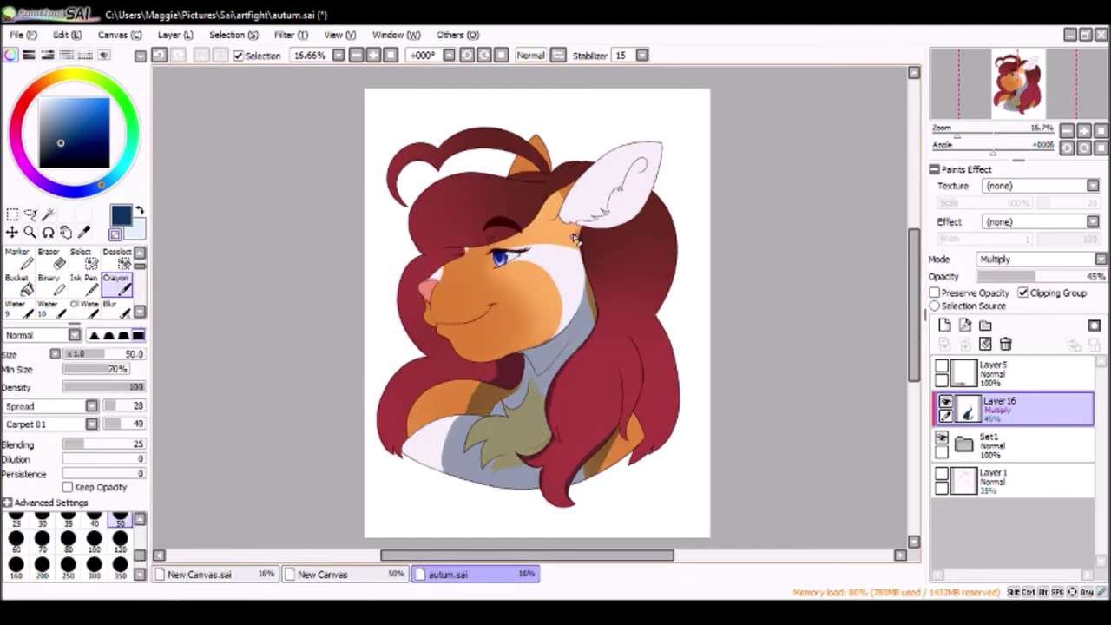
- Erase the shadow from the tips of the cream chest tufts with the size 35 Crayon
{"action": "scroll", "coordinate": [547, 442], "scroll_direction": "up", "scroll_amount": 2}
{"action": "key", "text": "bracketleft"}
{"action": "key", "text": "bracketleft"}
{"action": "key", "text": "bracketleft"}
{"action": "key", "text": "bracketleft"}
{"action": "key", "text": "bracketleft"}
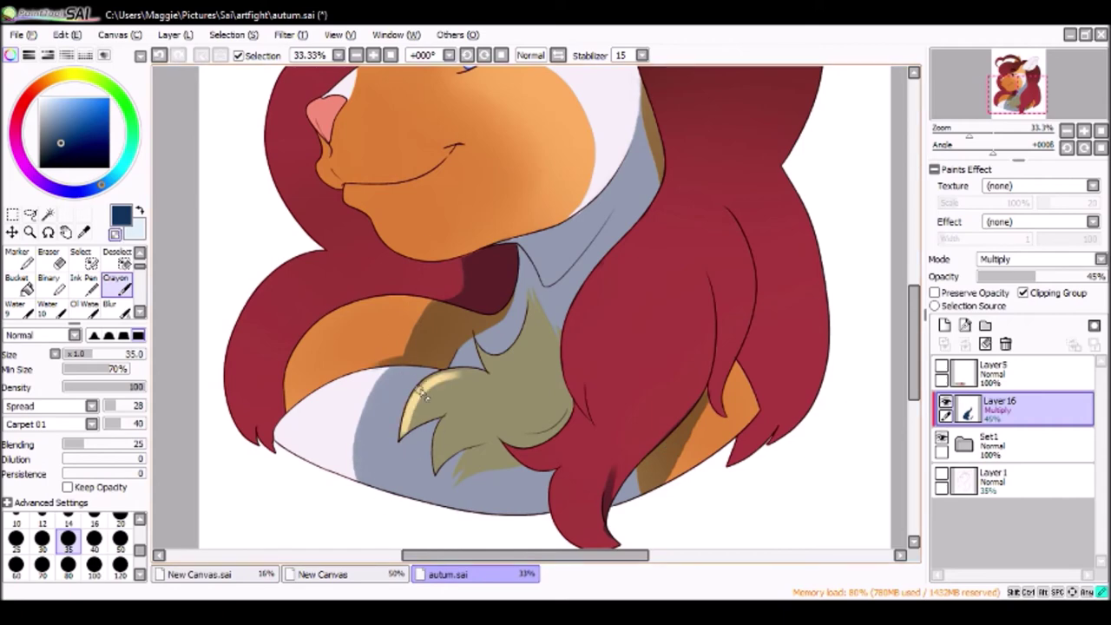
{"action": "key", "text": "minus"}
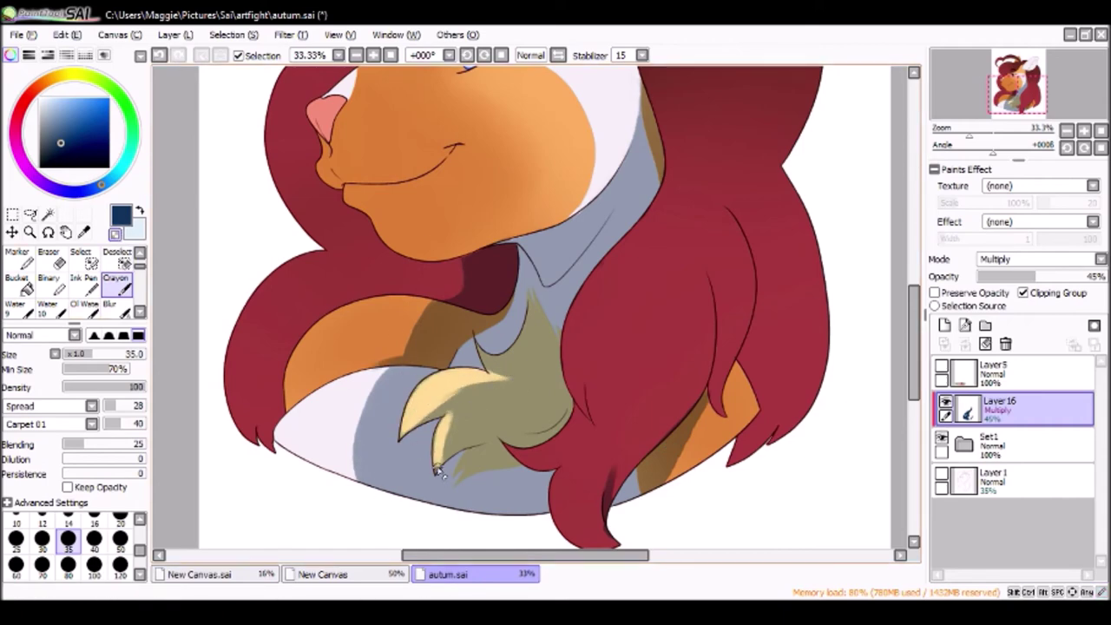
- Paint shadows along the fringe's edge, the hair behind the brow and the cheek's hairline with the size 20 Crayon
{"action": "key", "text": "bracketleft"}
{"action": "key", "text": "bracketleft"}
{"action": "key", "text": "bracketleft"}
{"action": "scroll", "coordinate": [596, 191], "scroll_direction": "up", "scroll_amount": 5}
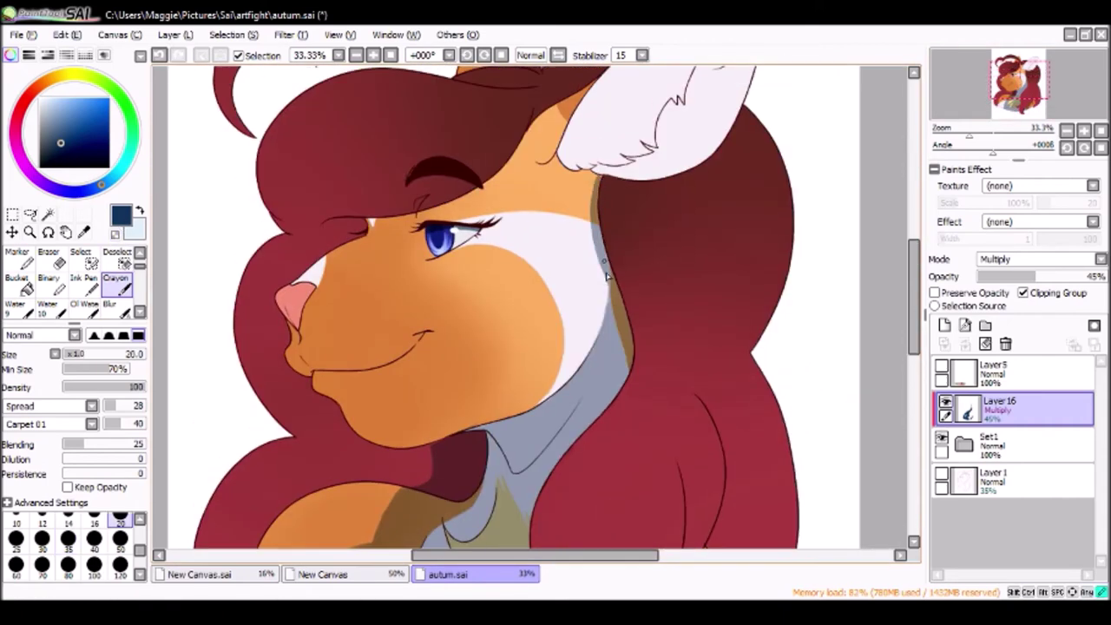
{"action": "left_click_drag", "start_coordinate": [316, 222], "coordinate": [421, 224]}
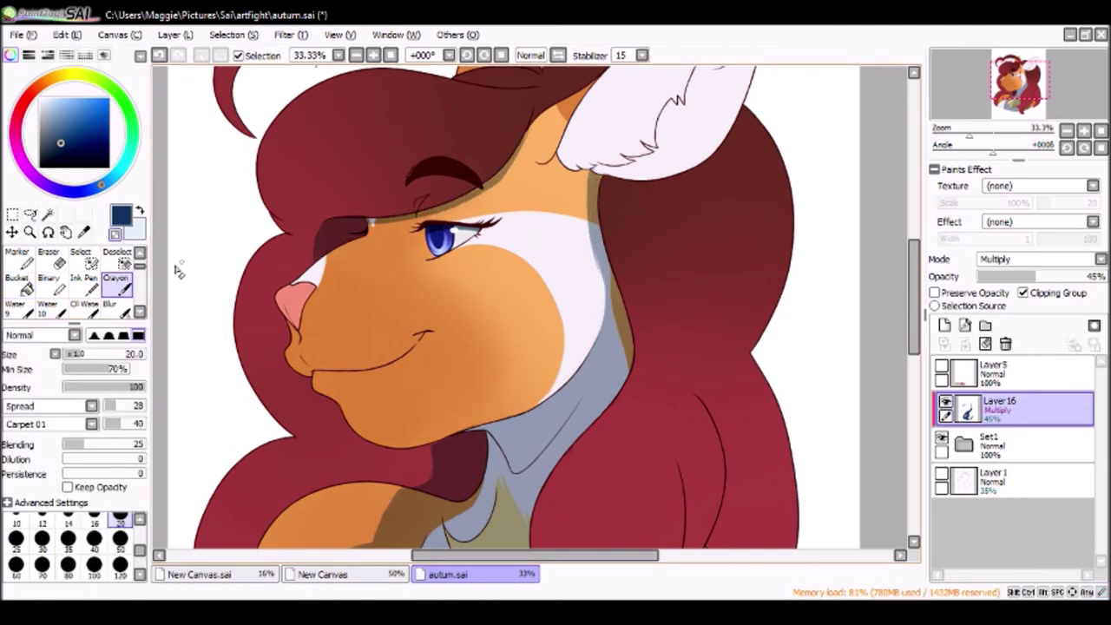
- Shade the far ear and the hair folds at the crown with the size 20 Crayon
{"action": "key", "text": "ctrl+plus"}
{"action": "scroll", "coordinate": [178, 271], "scroll_direction": "down", "scroll_amount": 3}
{"action": "mouse_move", "coordinate": [353, 251]}
{"action": "left_mouse_down"}
{"action": "mouse_move", "coordinate": [449, 373]}
{"action": "mouse_move", "coordinate": [434, 392]}
{"action": "left_mouse_up"}
{"action": "scroll", "coordinate": [107, 251], "scroll_direction": "up", "scroll_amount": 1}
{"action": "left_click", "coordinate": [110, 260]}
{"action": "left_click", "coordinate": [115, 304]}
{"action": "scroll", "coordinate": [577, 127], "scroll_direction": "up", "scroll_amount": 5}
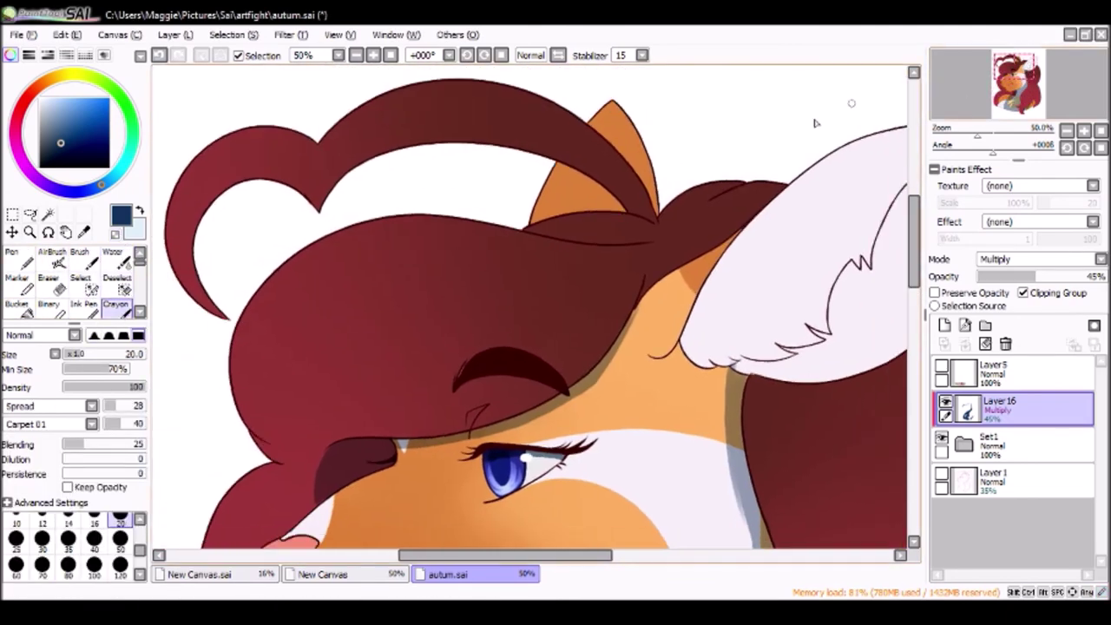
{"action": "left_click_drag", "start_coordinate": [603, 117], "coordinate": [625, 210]}
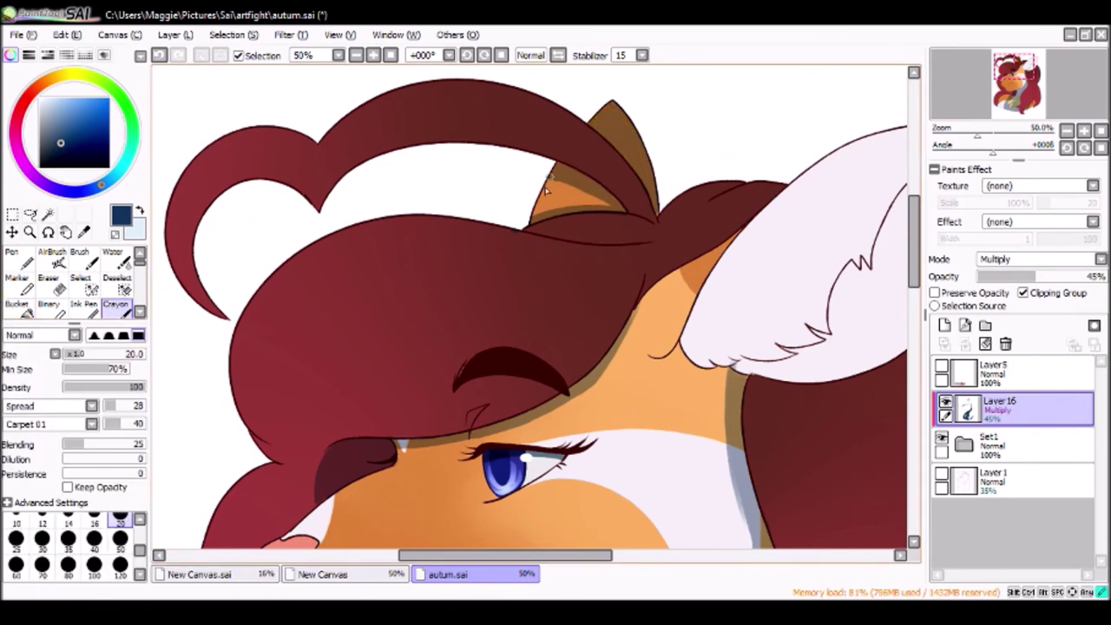
{"action": "left_click_drag", "start_coordinate": [564, 174], "coordinate": [542, 208]}
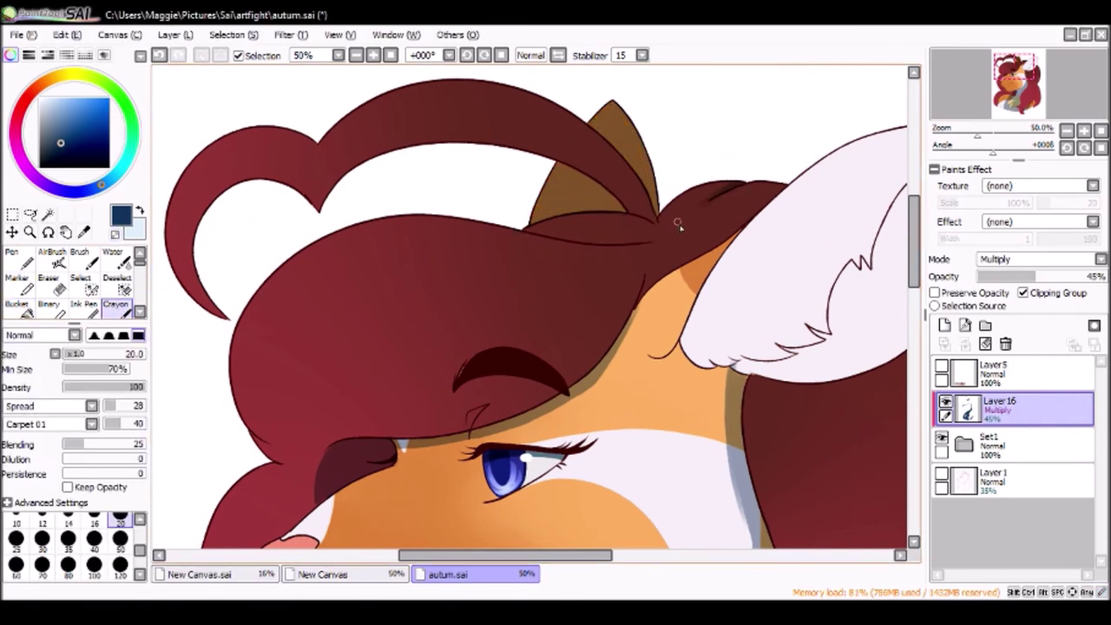
{"action": "left_click_drag", "start_coordinate": [527, 231], "coordinate": [590, 236]}
- Paint shadows along the strand lines of the long hair hanging over the near shoulder
{"action": "scroll", "coordinate": [527, 231], "scroll_direction": "down", "scroll_amount": 10}
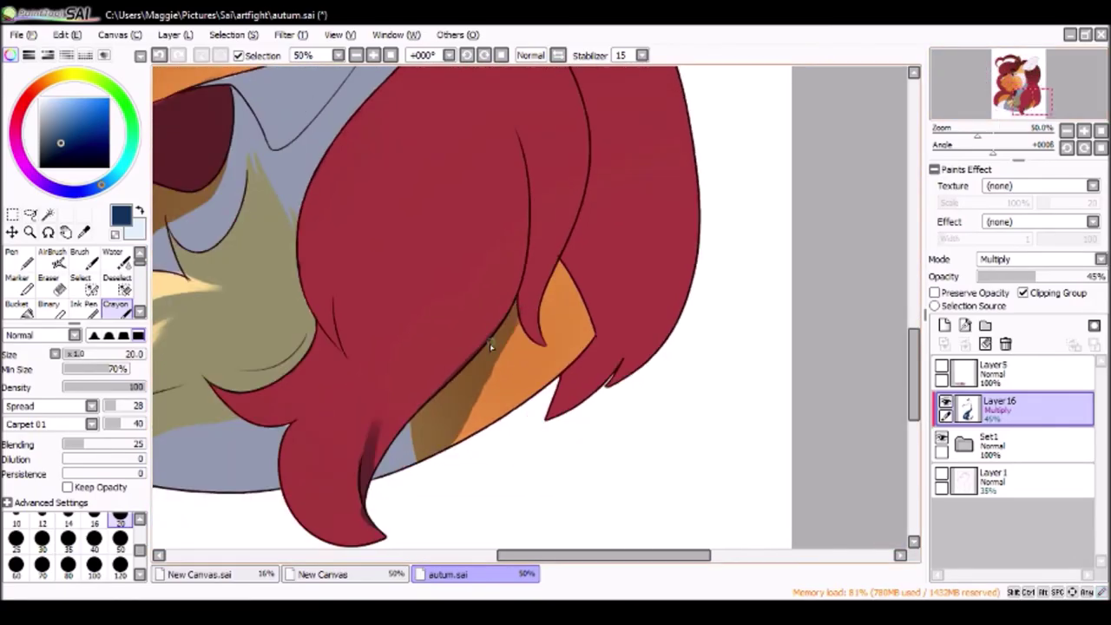
{"action": "left_click_drag", "start_coordinate": [515, 123], "coordinate": [538, 285]}
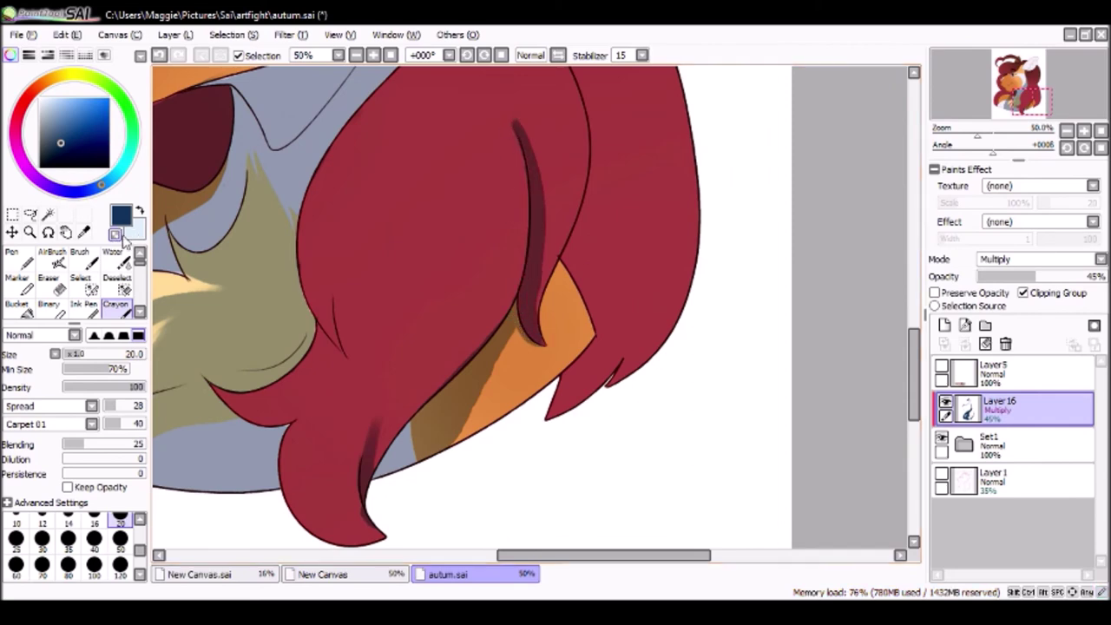
{"action": "scroll", "coordinate": [591, 131], "scroll_direction": "up", "scroll_amount": 5}
{"action": "left_click_drag", "start_coordinate": [532, 144], "coordinate": [562, 175]}
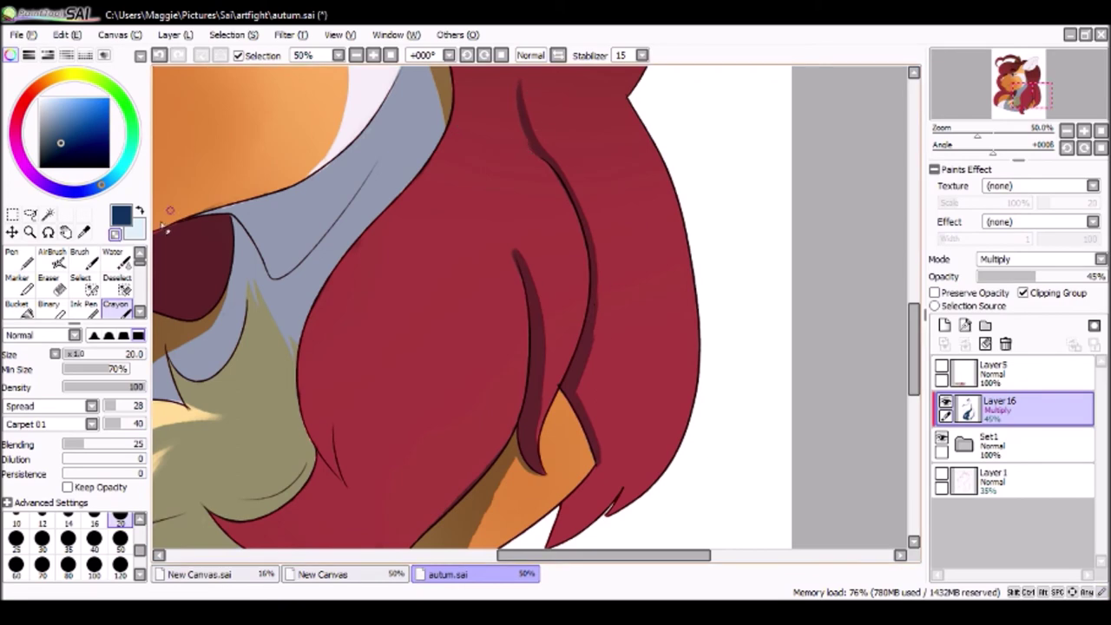
- Paint shadows on the lower hair tips, the front hair's strands and folds, and the nose's underside with the size 20 Crayon
{"action": "scroll", "coordinate": [588, 385], "scroll_direction": "down", "scroll_amount": 5}
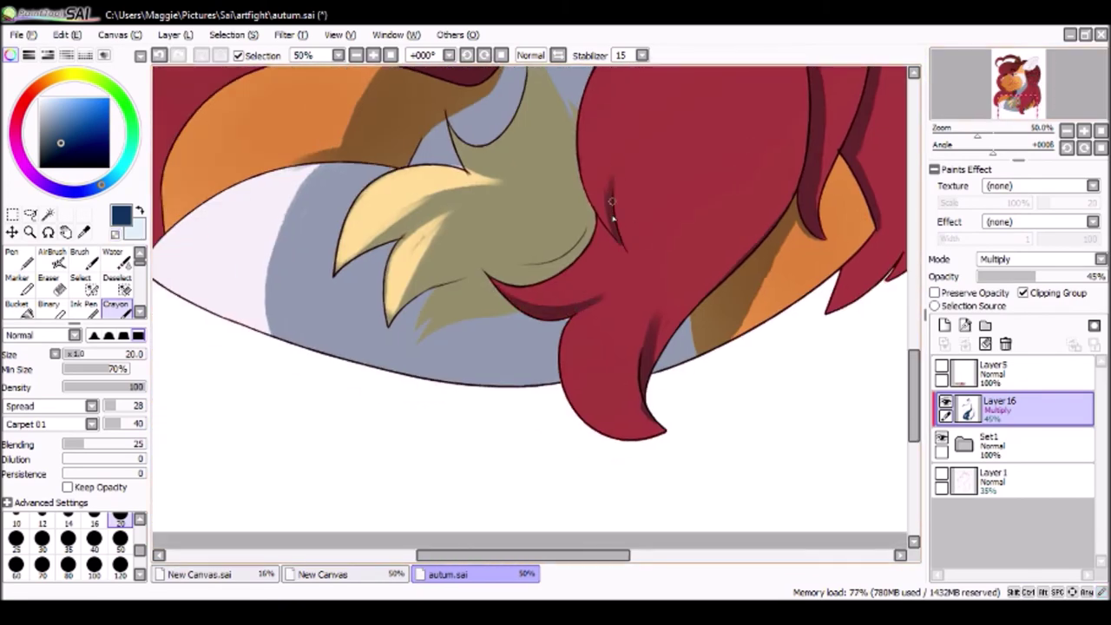
{"action": "scroll", "coordinate": [356, 460], "scroll_direction": "up", "scroll_amount": 7}
{"action": "scroll", "coordinate": [356, 460], "scroll_direction": "left", "scroll_amount": 6}
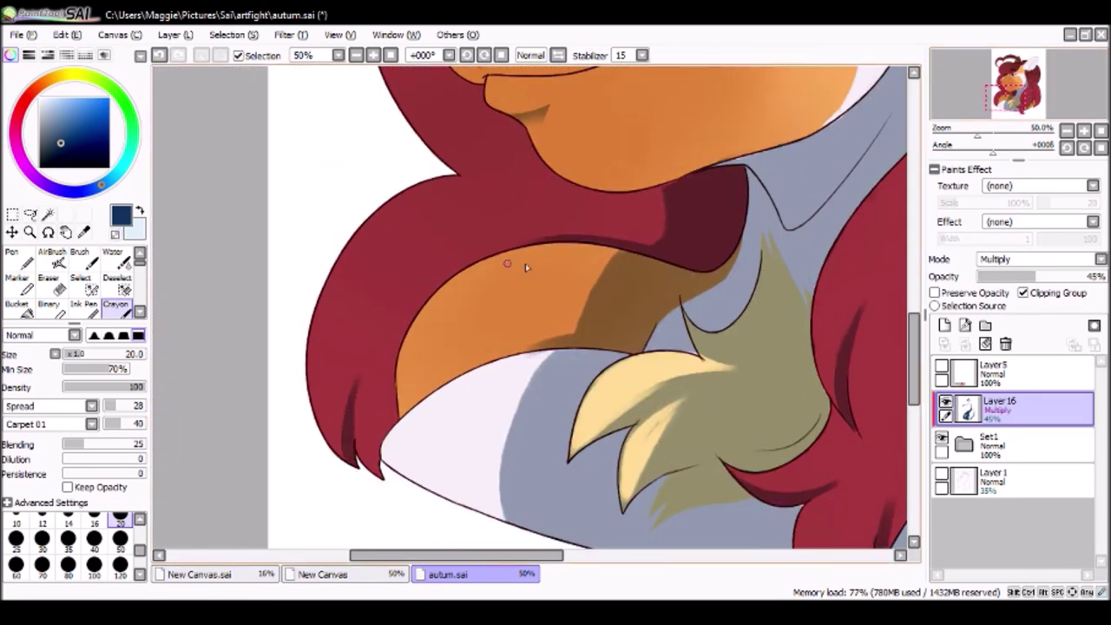
{"action": "scroll", "coordinate": [525, 267], "scroll_direction": "up", "scroll_amount": 5}
{"action": "scroll", "coordinate": [613, 299], "scroll_direction": "right", "scroll_amount": 4}
{"action": "scroll", "coordinate": [554, 319], "scroll_direction": "up", "scroll_amount": 7}
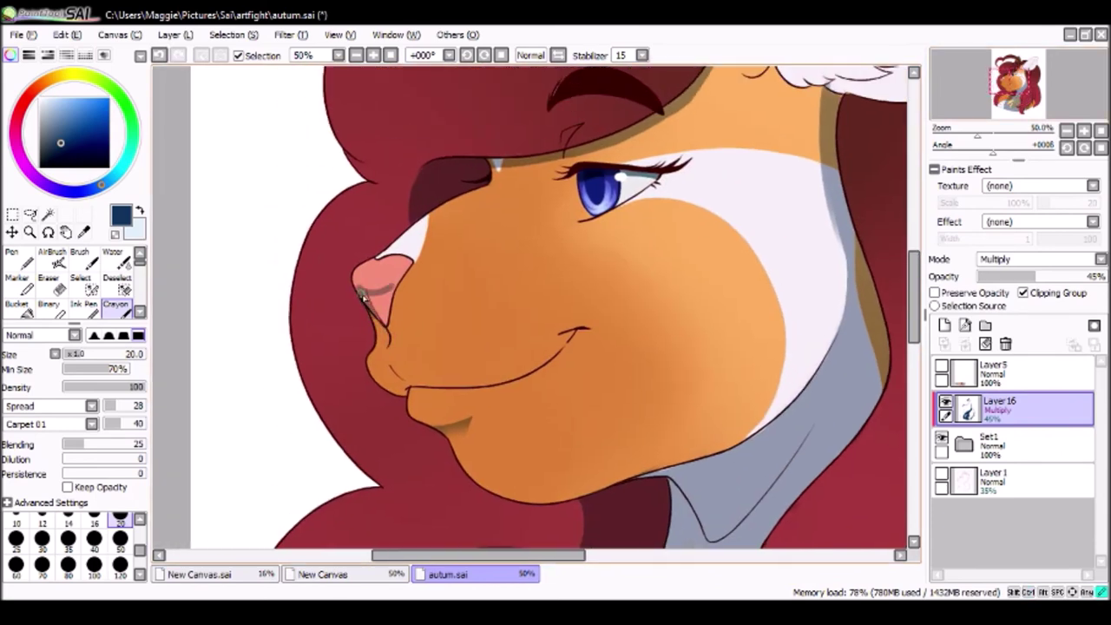
{"action": "scroll", "coordinate": [476, 224], "scroll_direction": "up", "scroll_amount": 6}
{"action": "scroll", "coordinate": [476, 224], "scroll_direction": "left", "scroll_amount": 6}
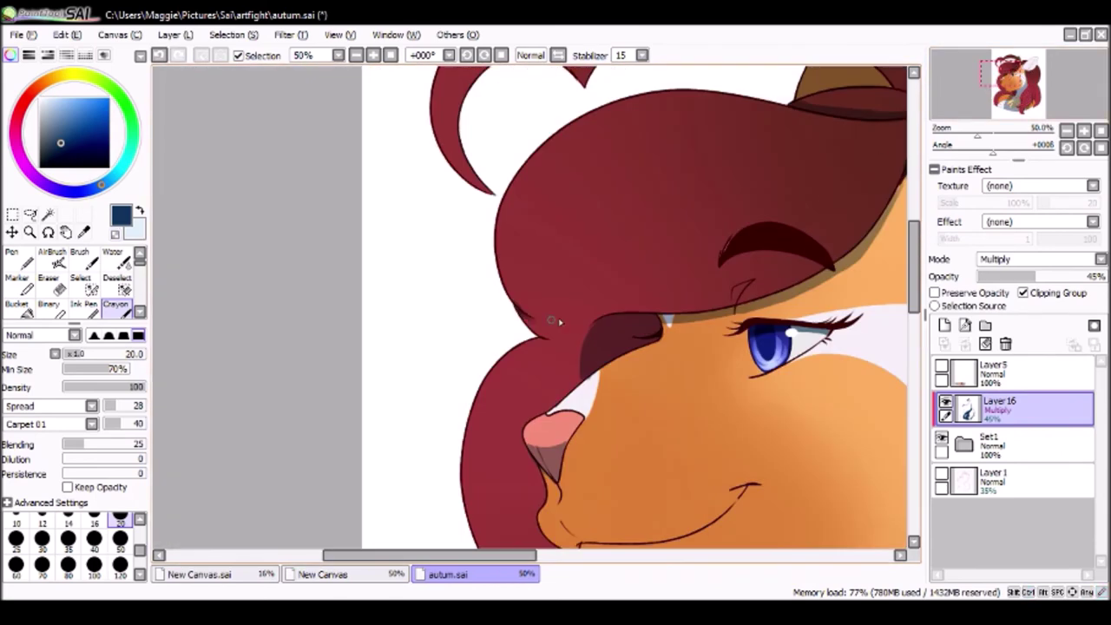
- Set the opacity of the Multiply shading layer to 40%
{"action": "left_click", "coordinate": [1036, 446]}
{"action": "scroll", "coordinate": [1076, 493], "scroll_direction": "down", "scroll_amount": 3}
{"action": "scroll", "coordinate": [1076, 493], "scroll_direction": "down", "scroll_amount": 2}
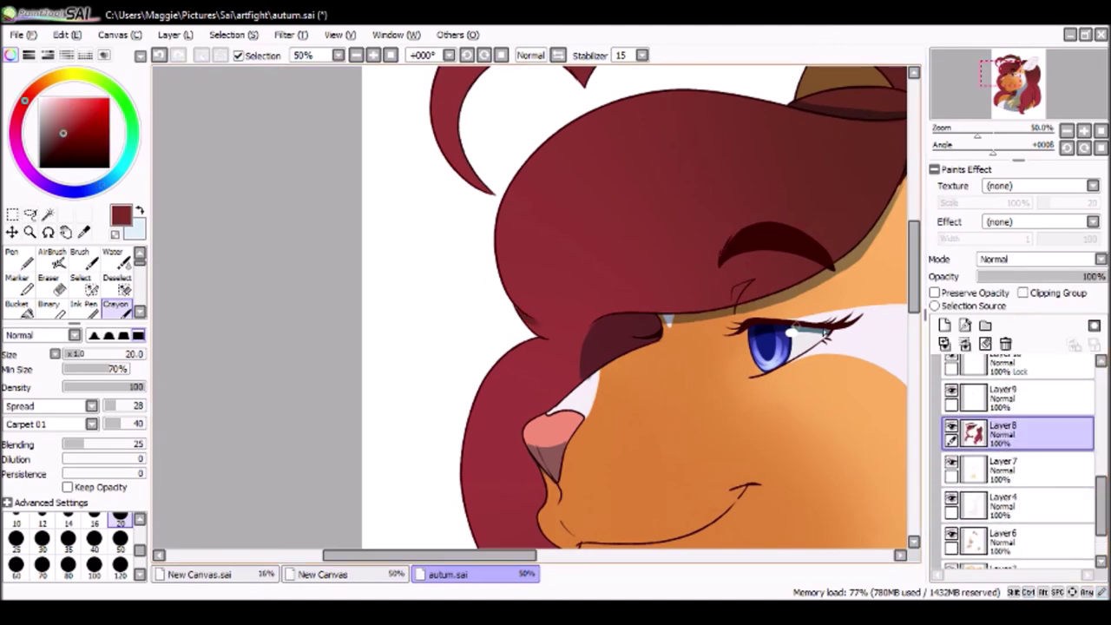
{"action": "left_click", "coordinate": [964, 445]}
{"action": "left_click_drag", "start_coordinate": [1035, 276], "coordinate": [1029, 276]}
{"action": "left_click", "coordinate": [995, 101]}
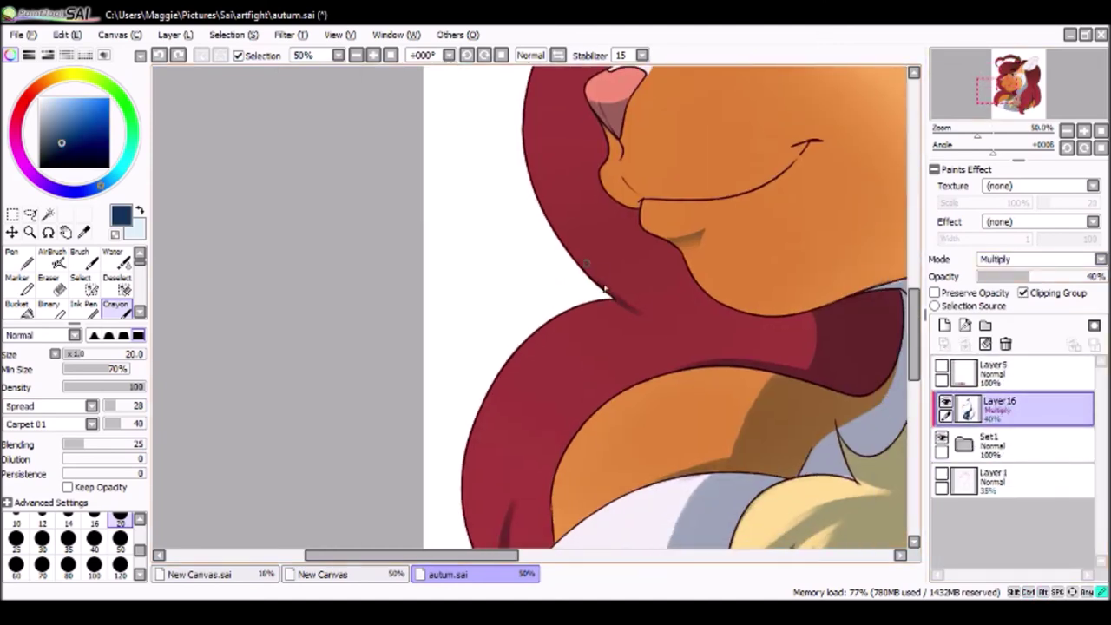
- Paint small shadows at the hair crease in front of the chin and along the near ear's base with the Crayon
{"action": "scroll", "coordinate": [640, 328], "scroll_direction": "up", "scroll_amount": 10}
{"action": "scroll", "coordinate": [641, 328], "scroll_direction": "right", "scroll_amount": 6}
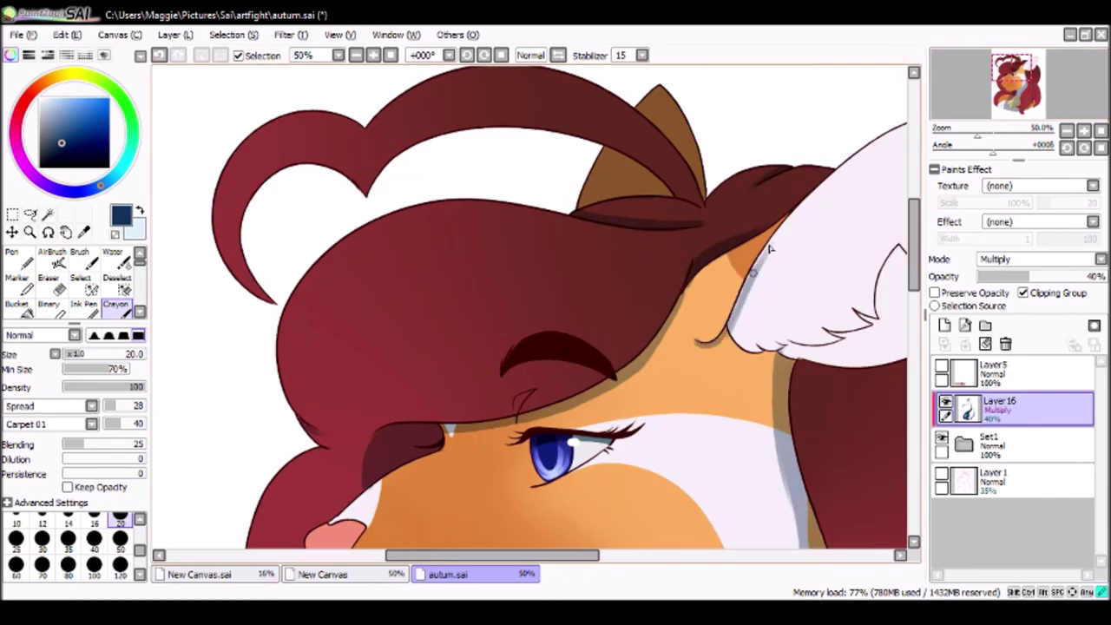
{"action": "left_click", "coordinate": [1029, 74]}
{"action": "left_click", "coordinate": [966, 99]}
{"action": "scroll", "coordinate": [966, 99], "scroll_direction": "down", "scroll_amount": 3}
- Select the transparent area around the painted shadows on the Multiply shading layer with the Magic Wand
{"action": "left_click", "coordinate": [47, 213]}
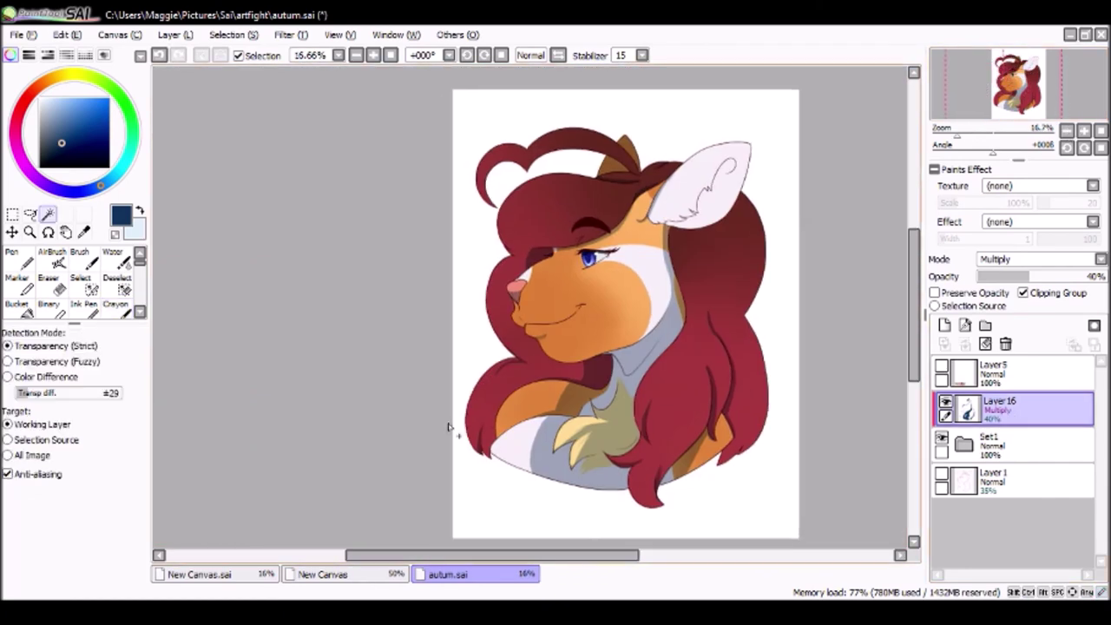
{"action": "left_click", "coordinate": [578, 408]}
{"action": "scroll", "coordinate": [577, 408], "scroll_direction": "up", "scroll_amount": 3}
{"action": "scroll", "coordinate": [530, 308], "scroll_direction": "down", "scroll_amount": 3}
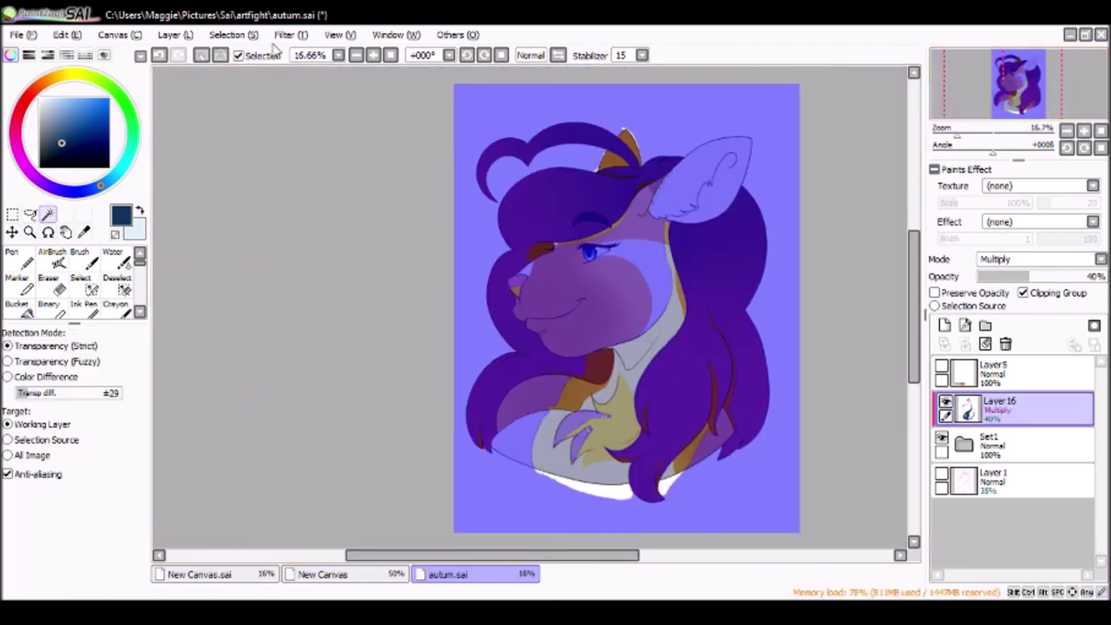
- Tint the neck and chest shadows purple at brush size 500 on a new clipped Multiply layer, and set its opacity to 81%
{"action": "left_click", "coordinate": [53, 253]}
{"action": "left_click", "coordinate": [68, 565]}
{"action": "left_click_drag", "start_coordinate": [556, 460], "coordinate": [625, 347]}
{"action": "key", "text": "b"}
{"action": "mouse_move", "coordinate": [555, 434]}
{"action": "left_mouse_down"}
{"action": "mouse_move", "coordinate": [590, 382]}
{"action": "mouse_move", "coordinate": [634, 451]}
{"action": "left_mouse_up"}
{"action": "scroll", "coordinate": [1005, 261], "scroll_direction": "down", "scroll_amount": 1}
{"action": "left_click_drag", "start_coordinate": [1005, 276], "coordinate": [1081, 276]}
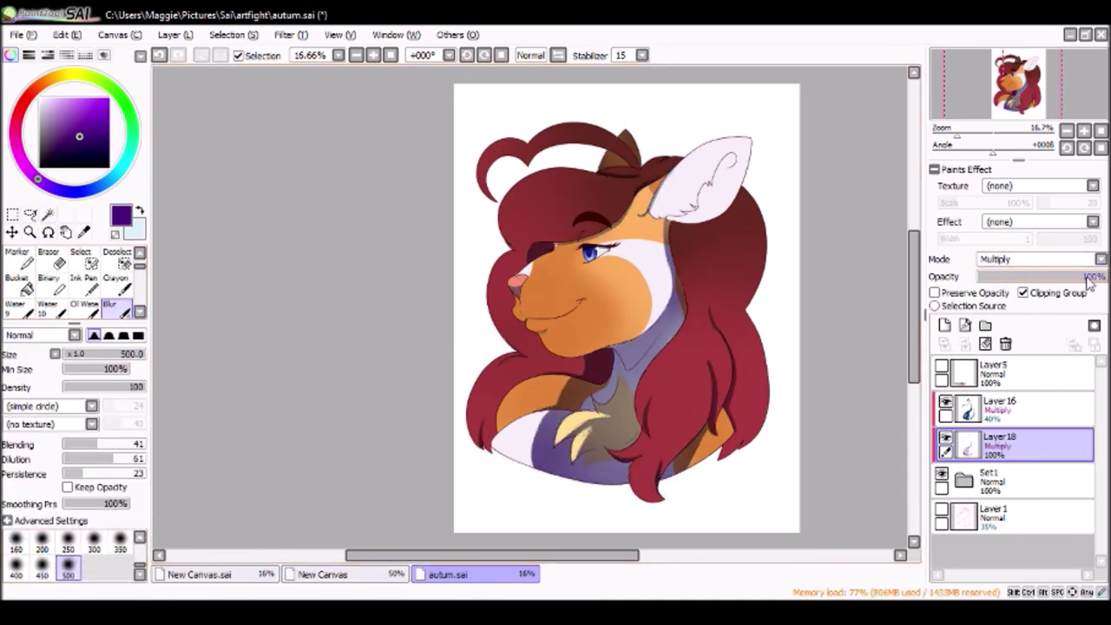
- Paint a purple shadow along the back of the neck beside the hair with the size 20 Crayon
{"action": "scroll", "coordinate": [607, 391], "scroll_direction": "up", "scroll_amount": 2}
{"action": "scroll", "coordinate": [87, 555], "scroll_direction": "up", "scroll_amount": 3}
{"action": "left_click", "coordinate": [120, 544]}
{"action": "scroll", "coordinate": [187, 472], "scroll_direction": "up", "scroll_amount": 1}
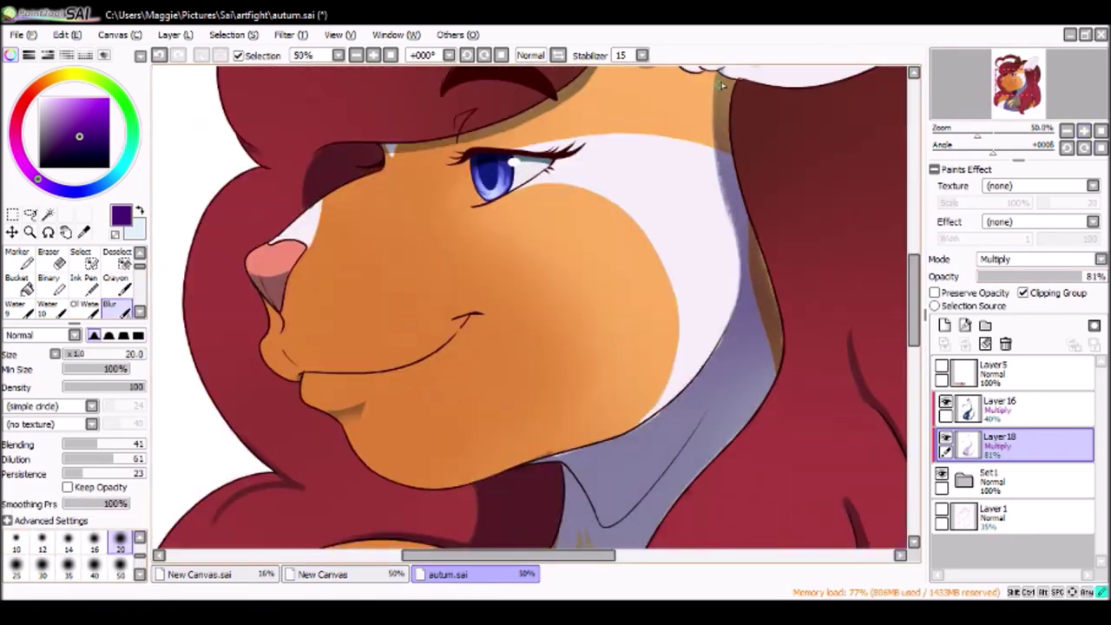
{"action": "key", "text": "c"}
{"action": "left_click_drag", "start_coordinate": [754, 243], "coordinate": [773, 304]}
{"action": "left_click_drag", "start_coordinate": [753, 243], "coordinate": [773, 358]}
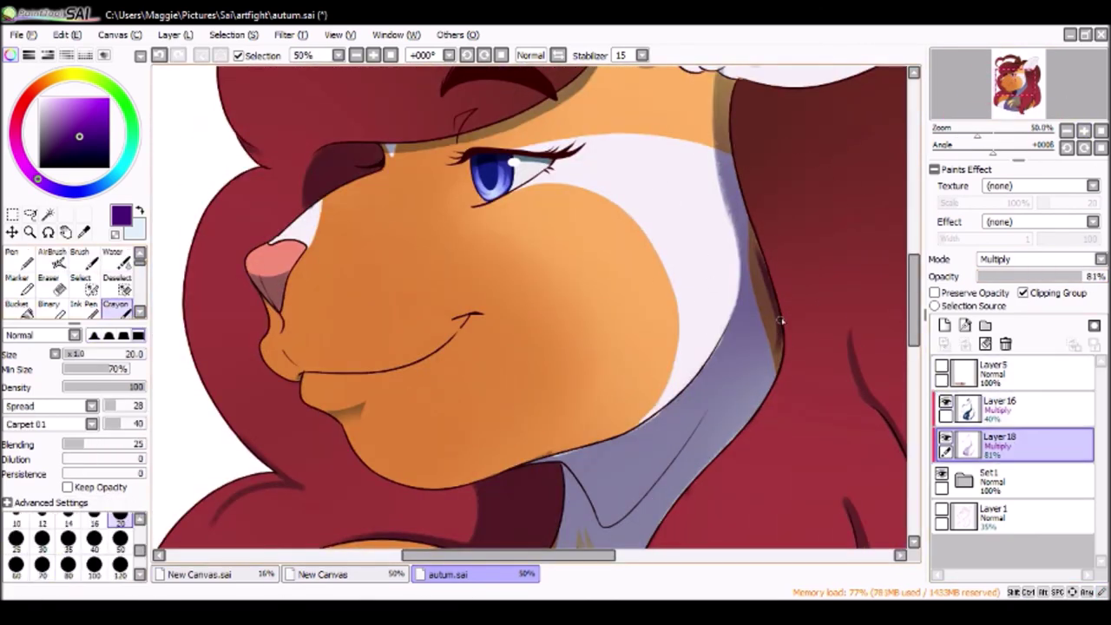
- Blend the purple shadows on the neck, chin and chest with the size 50 Blur brush, and set the layer's opacity to 36%
{"action": "key", "text": "b"}
{"action": "left_click_drag", "start_coordinate": [763, 260], "coordinate": [762, 286]}
{"action": "left_click_drag", "start_coordinate": [753, 235], "coordinate": [772, 364]}
{"action": "left_click_drag", "start_coordinate": [573, 369], "coordinate": [593, 169]}
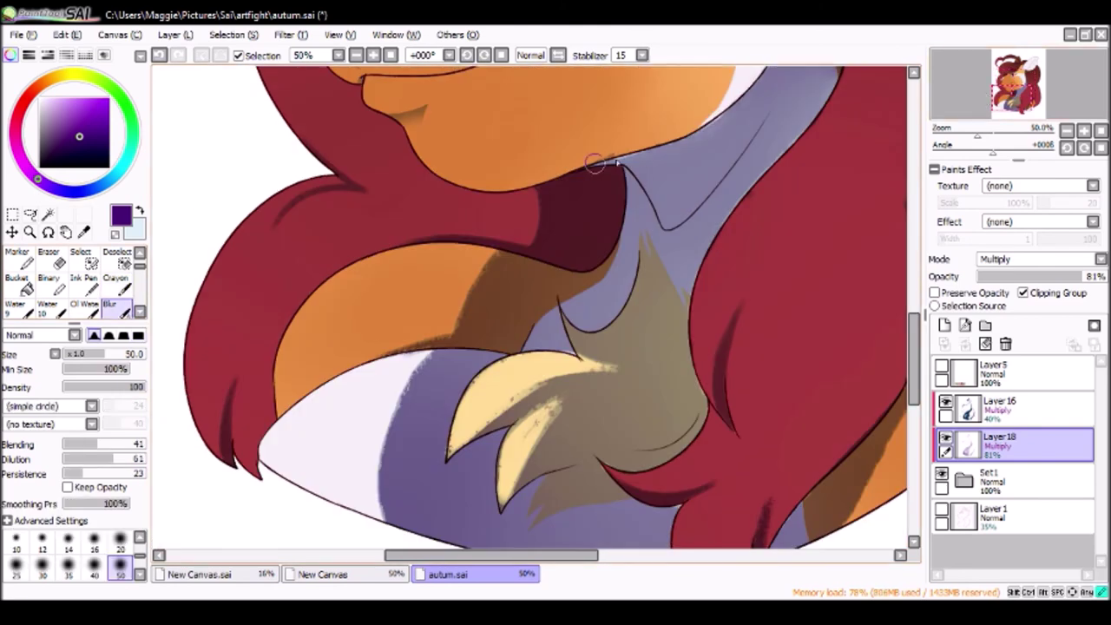
{"action": "left_click_drag", "start_coordinate": [446, 351], "coordinate": [536, 461]}
{"action": "scroll", "coordinate": [535, 347], "scroll_direction": "down", "scroll_amount": 3}
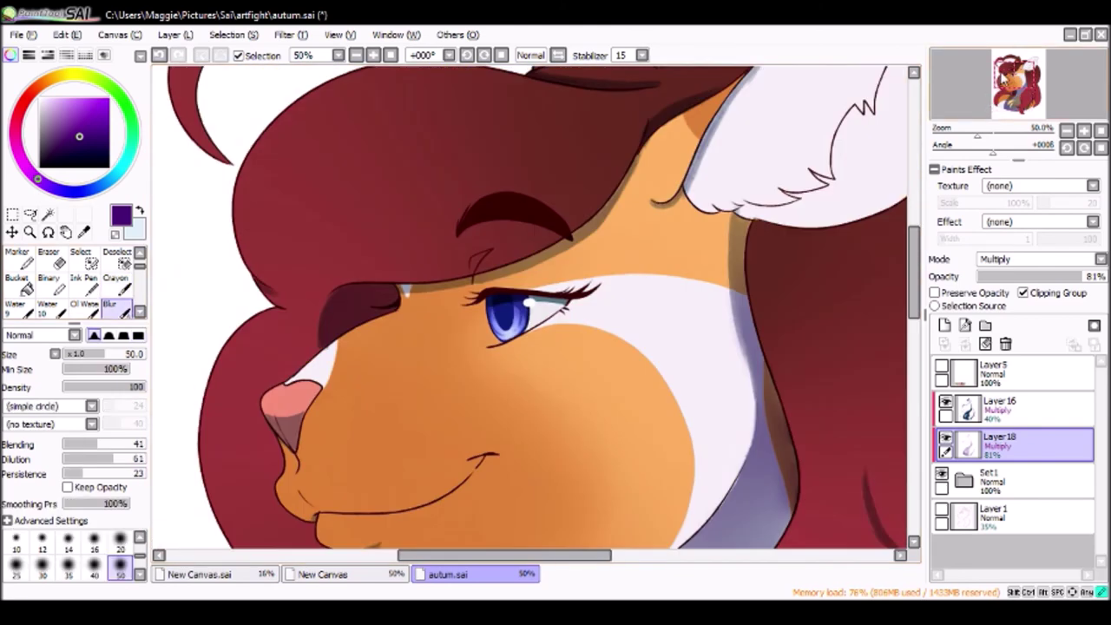
{"action": "left_click_drag", "start_coordinate": [1038, 278], "coordinate": [1026, 278]}
- Paint orange highlights along the fringe with the size 20 Crayon on a new clipped layer set to Luminosity at 38% opacity
{"action": "left_click", "coordinate": [945, 324]}
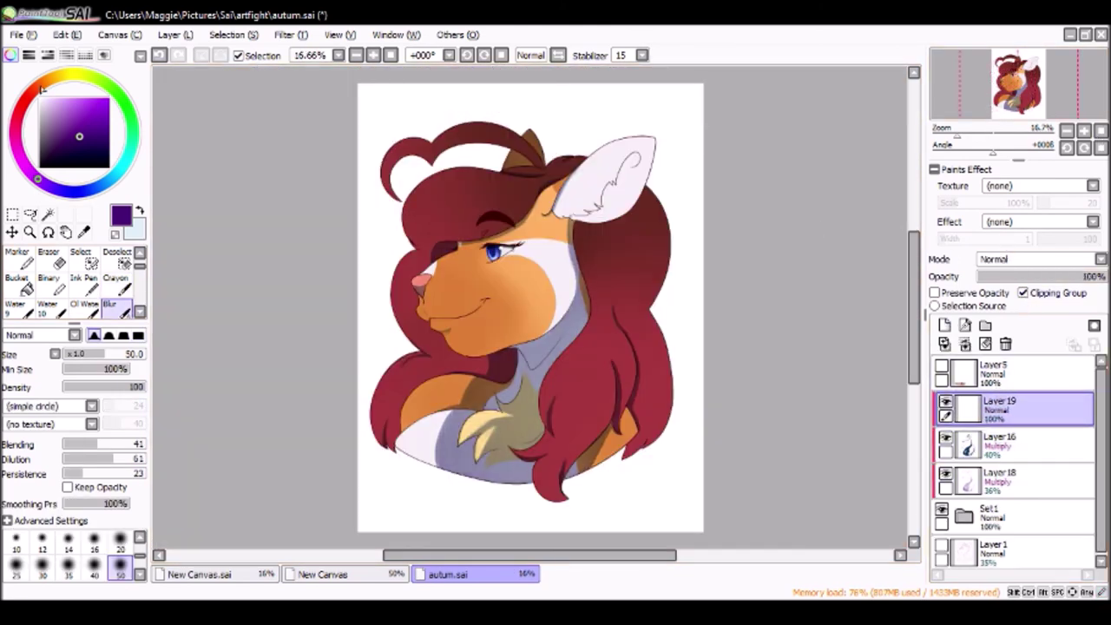
{"action": "key", "text": "c"}
{"action": "scroll", "coordinate": [940, 80], "scroll_direction": "up", "scroll_amount": 3}
{"action": "mouse_move", "coordinate": [373, 145]}
{"action": "left_mouse_down"}
{"action": "mouse_move", "coordinate": [288, 295]}
{"action": "mouse_move", "coordinate": [509, 254]}
{"action": "left_mouse_up"}
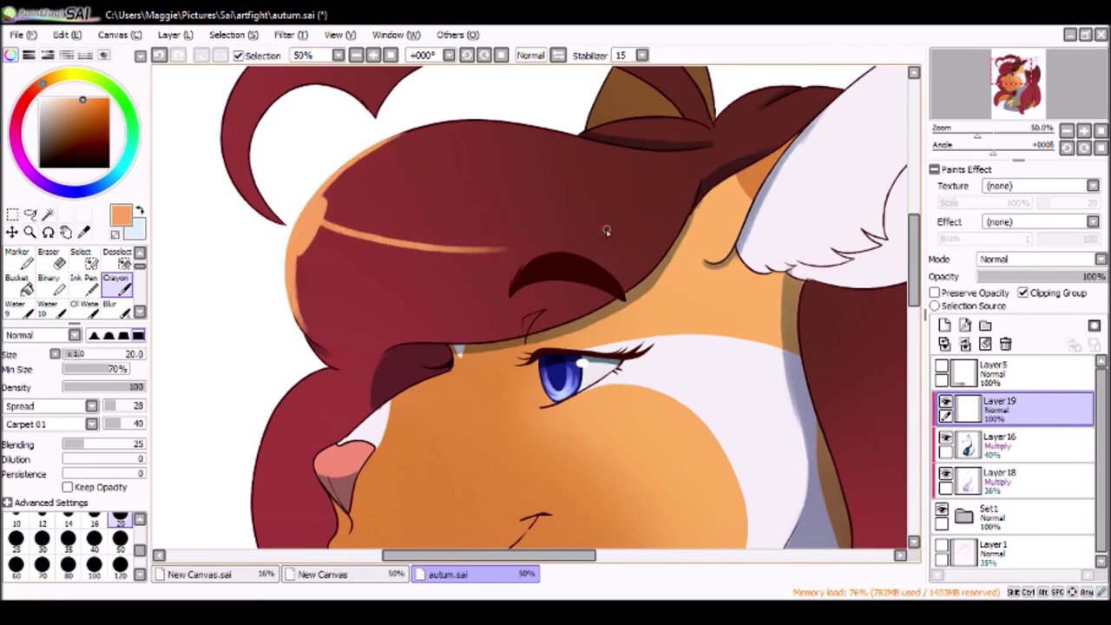
{"action": "key", "text": "ctrl+z"}
{"action": "left_click_drag", "start_coordinate": [564, 276], "coordinate": [345, 250]}
{"action": "left_click_drag", "start_coordinate": [1094, 276], "coordinate": [1026, 276]}
{"action": "scroll", "coordinate": [940, 80], "scroll_direction": "down", "scroll_amount": 3}
- Paint a pale cream highlight on the lower lip with the size 12 Crayon on a new layer
{"action": "scroll", "coordinate": [940, 80], "scroll_direction": "up", "scroll_amount": 4}
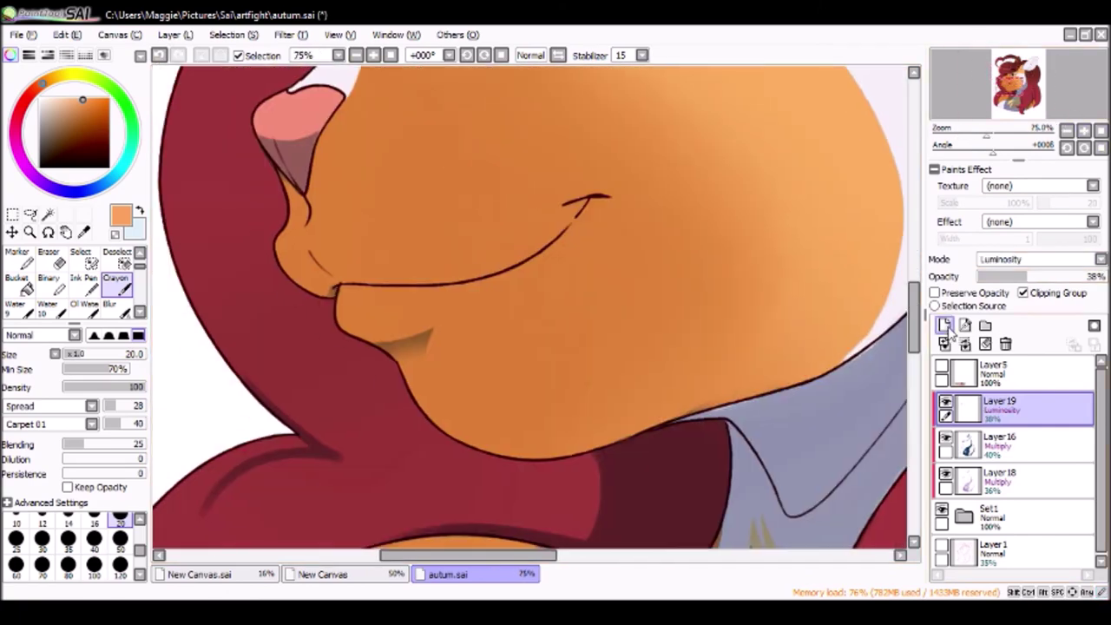
{"action": "left_click", "coordinate": [945, 325]}
{"action": "left_click_drag", "start_coordinate": [427, 308], "coordinate": [447, 303]}
{"action": "key", "text": "bracketleft"}
{"action": "scroll", "coordinate": [442, 305], "scroll_direction": "down", "scroll_amount": 3}
{"action": "scroll", "coordinate": [442, 305], "scroll_direction": "up", "scroll_amount": 2}
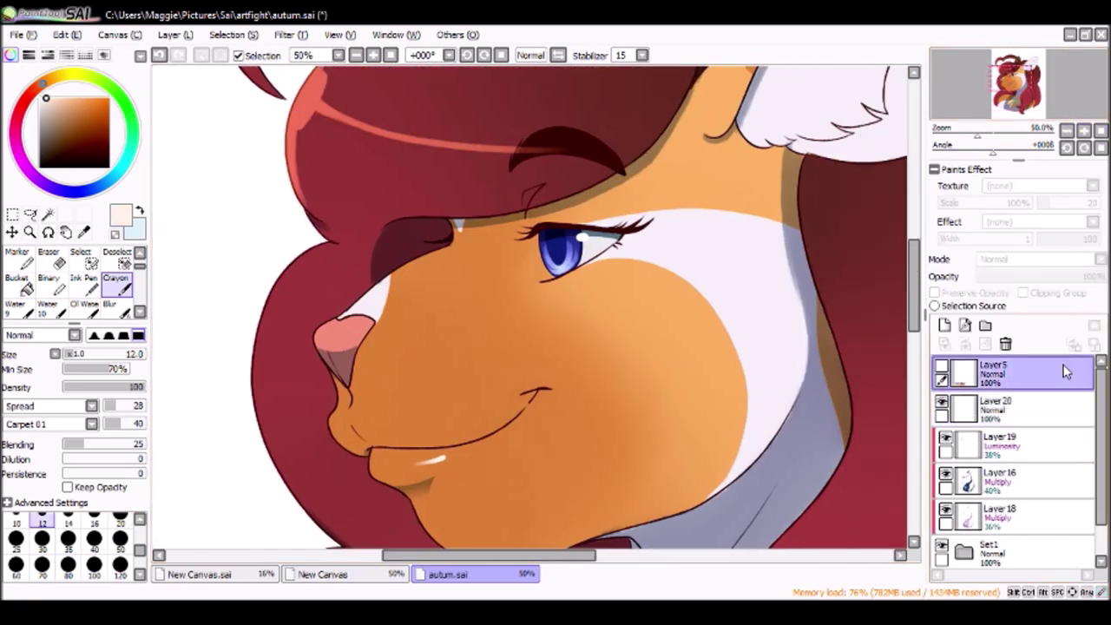
- Draw pink diagonal blush lines under the eye with the size 7 Crayon on a new top layer
{"action": "left_click", "coordinate": [945, 324]}
{"action": "left_click", "coordinate": [119, 526]}
{"action": "scroll", "coordinate": [521, 308], "scroll_direction": "up", "scroll_amount": 1}
{"action": "key", "text": "bracketright"}
{"action": "key", "text": "bracketright"}
{"action": "key", "text": "bracketright"}
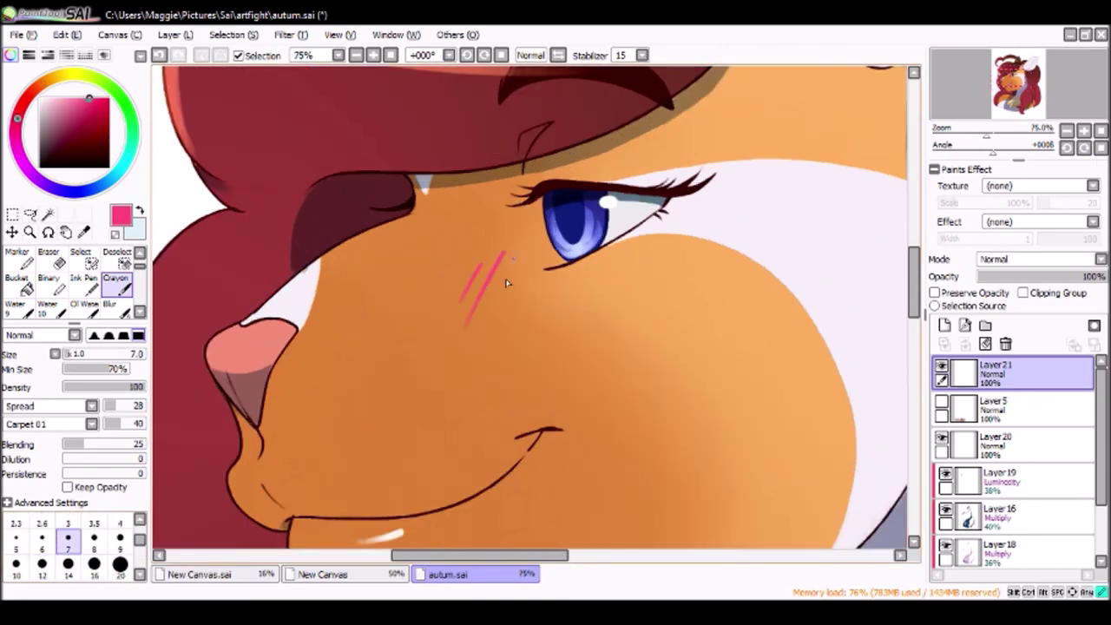
{"action": "scroll", "coordinate": [886, 158], "scroll_direction": "down", "scroll_amount": 1}
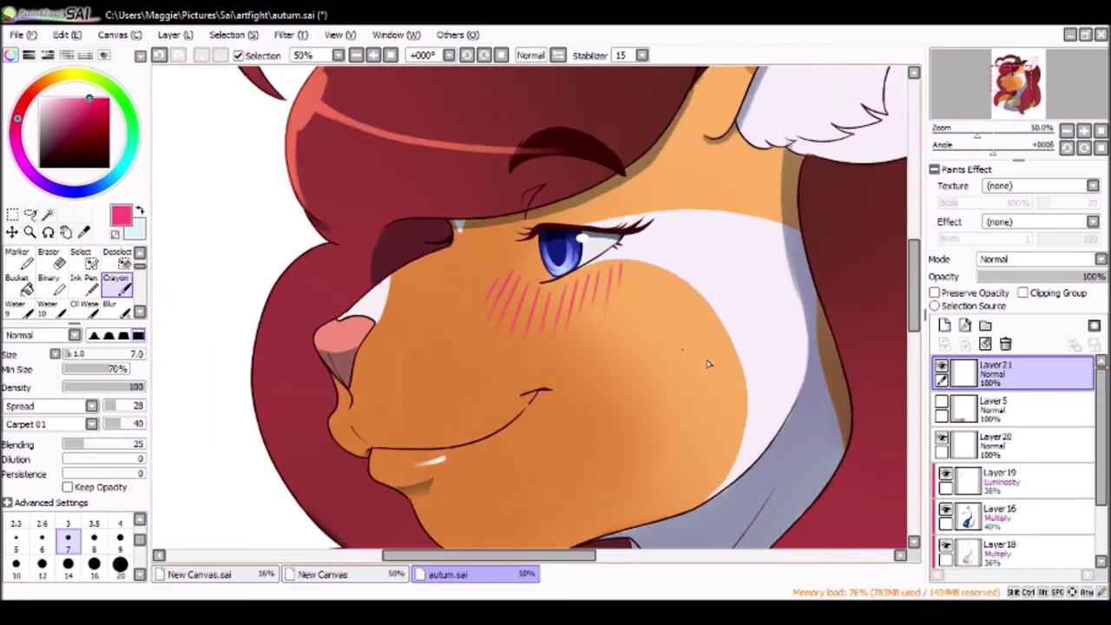
- Set the opacity of the blush line layer to 67%
{"action": "left_click", "coordinate": [944, 324]}
{"action": "left_click", "coordinate": [89, 105]}
{"action": "key", "text": "v"}
{"action": "left_click", "coordinate": [464, 281]}
{"action": "mouse_move", "coordinate": [1084, 276]}
{"action": "left_mouse_down"}
{"action": "mouse_move", "coordinate": [1004, 278]}
{"action": "mouse_move", "coordinate": [1056, 292]}
{"action": "left_mouse_up"}
{"action": "left_click", "coordinate": [998, 371]}
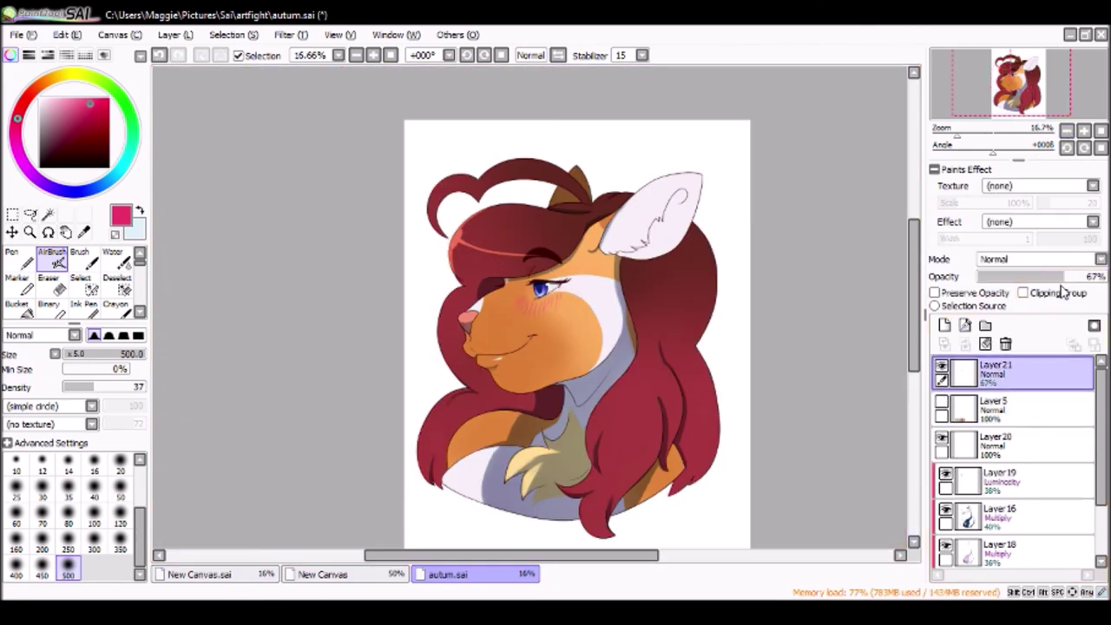
- Tint the line art pink with the size 500 AirBrush on a new clipped layer, and set that layer's opacity to 74%
{"action": "scroll", "coordinate": [1015, 469], "scroll_direction": "down", "scroll_amount": 2}
{"action": "left_click", "coordinate": [1007, 551]}
{"action": "key", "text": "ctrl+plus"}
{"action": "key", "text": "ctrl+plus"}
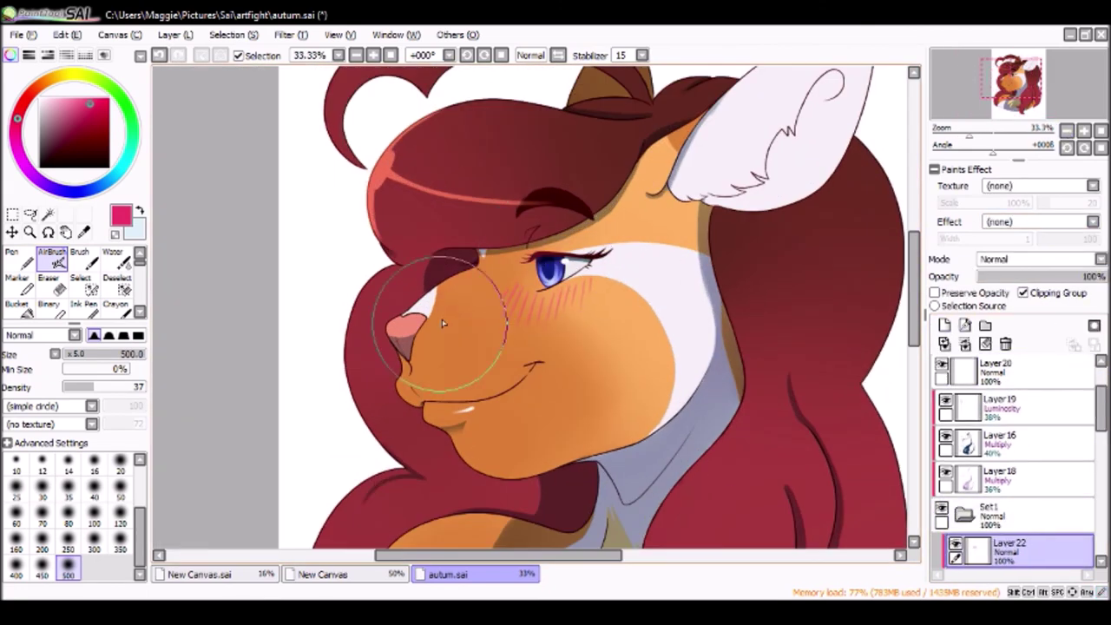
{"action": "scroll", "coordinate": [608, 243], "scroll_direction": "down", "scroll_amount": 3}
{"action": "scroll", "coordinate": [702, 249], "scroll_direction": "up", "scroll_amount": 3}
{"action": "scroll", "coordinate": [313, 248], "scroll_direction": "up", "scroll_amount": 1}
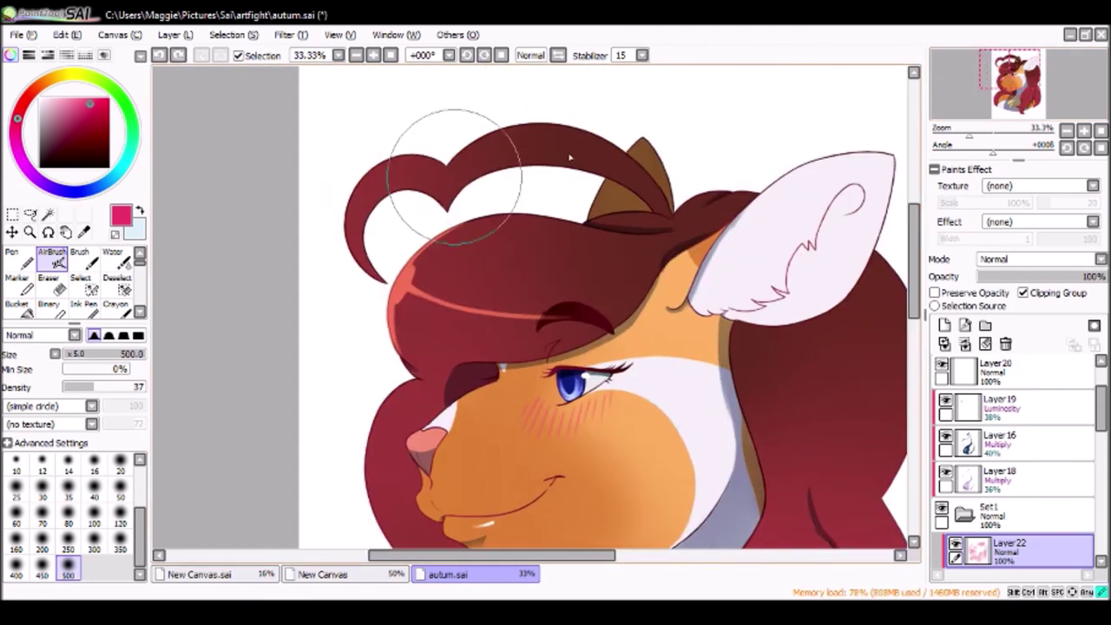
{"action": "key", "text": "ctrl+minus"}
{"action": "left_click_drag", "start_coordinate": [1067, 276], "coordinate": [1028, 282]}
- Select a rectangular area around the bust and crop the canvas closer to it
{"action": "key", "text": "ctrl+a"}
{"action": "key", "text": "ctrl+t"}
{"action": "key", "text": "ctrl+minus"}
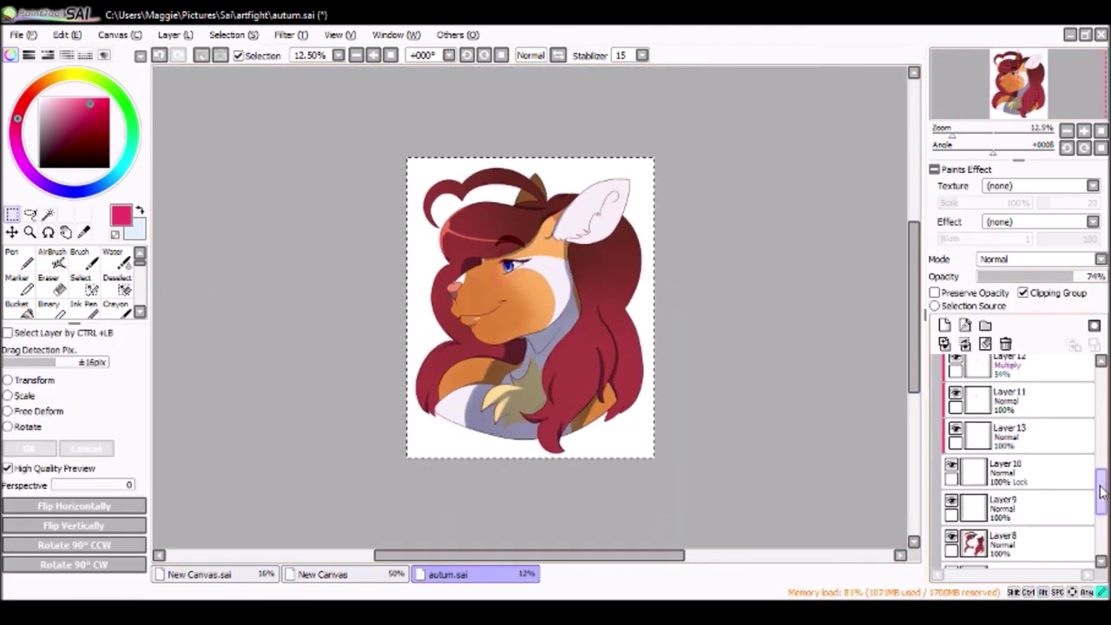
- Draw a pink triangle behind the bust with the size 50 Pen on a new layer, fill it and apply the Watercolor A texture
{"action": "left_click", "coordinate": [945, 325]}
{"action": "key", "text": "ctrl+d"}
{"action": "left_click", "coordinate": [116, 304]}
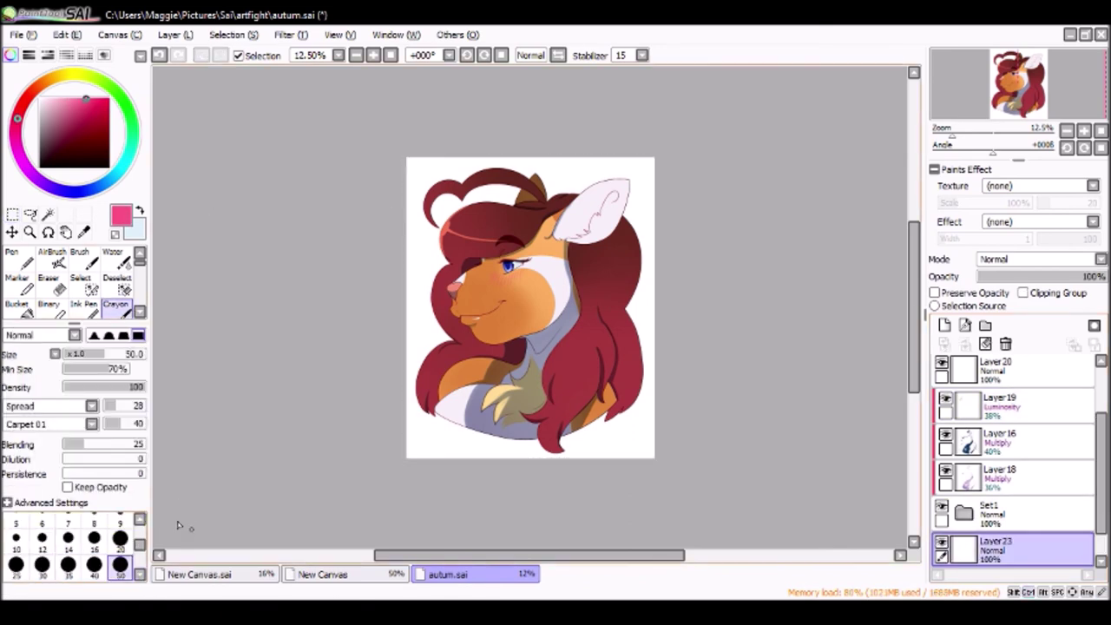
{"action": "key", "text": "ctrl+z"}
{"action": "key", "text": "n"}
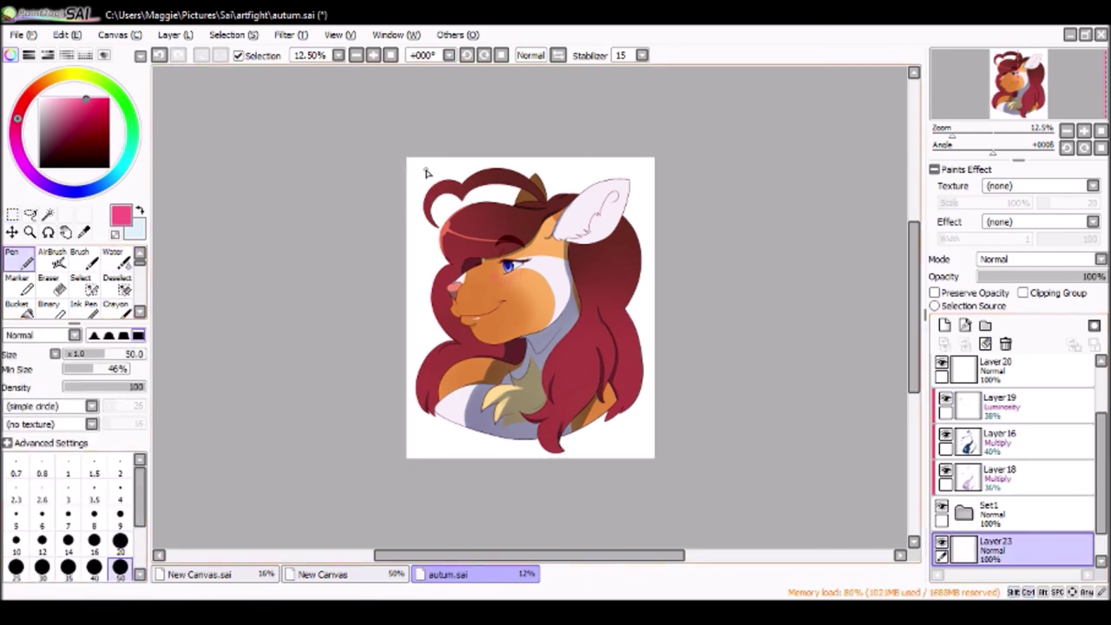
{"action": "key", "text": "ctrl+z"}
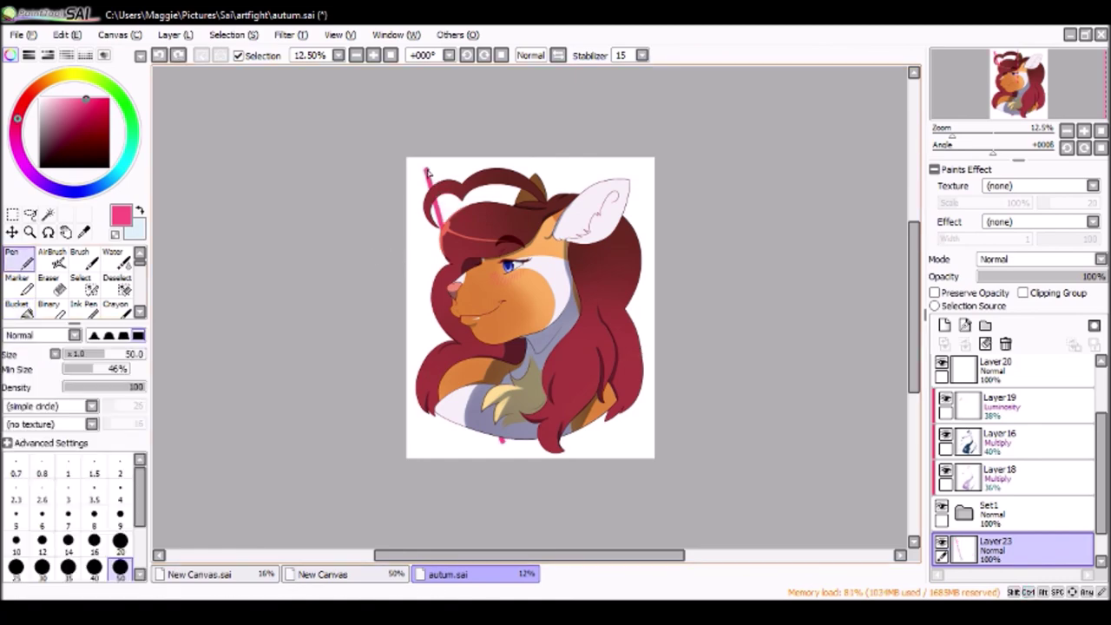
{"action": "key", "text": "b"}
{"action": "left_click", "coordinate": [645, 302]}
{"action": "left_click", "coordinate": [1037, 186]}
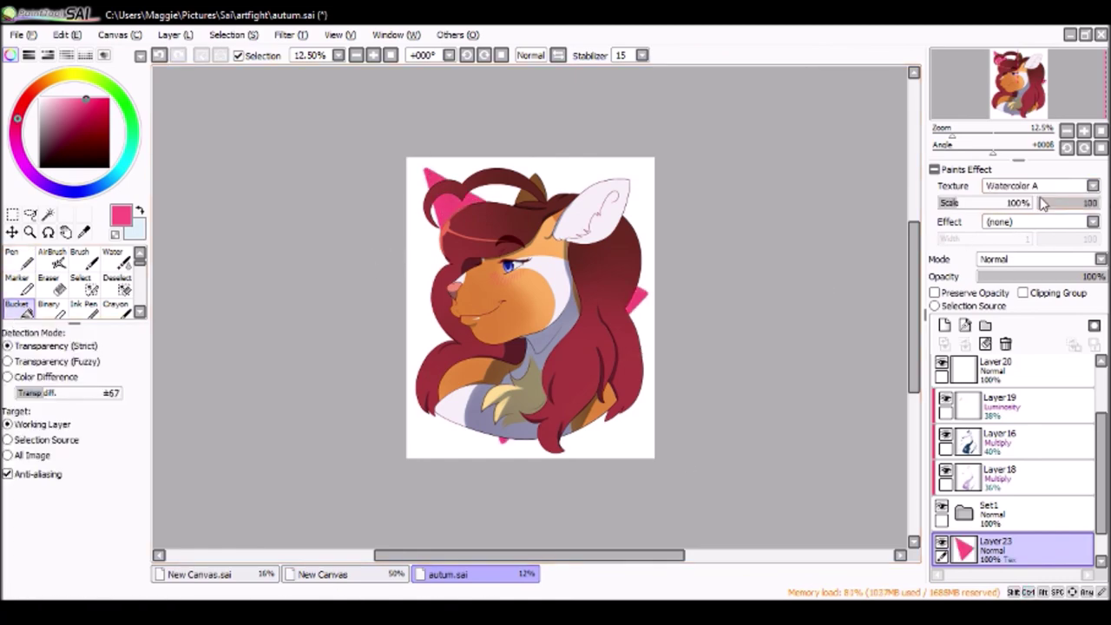
{"action": "left_click", "coordinate": [1092, 221]}
- Add pale pink patches to the background on a new layer with the AirBrush, and soften them with the size 500 Blur brush
{"action": "left_click", "coordinate": [944, 325]}
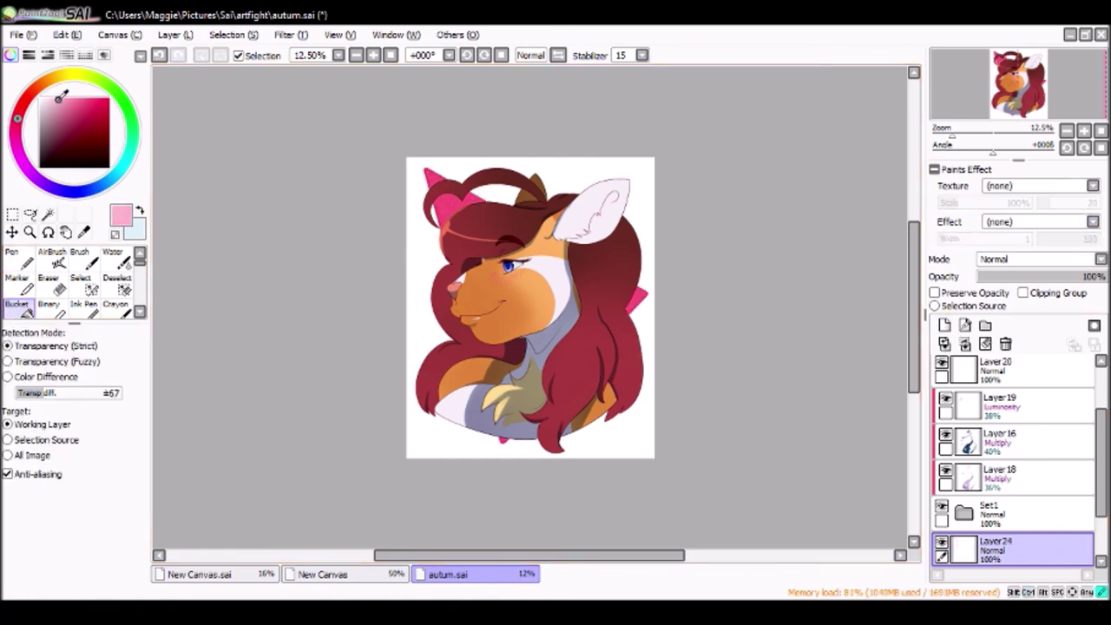
{"action": "key", "text": "v"}
{"action": "key", "text": "u"}
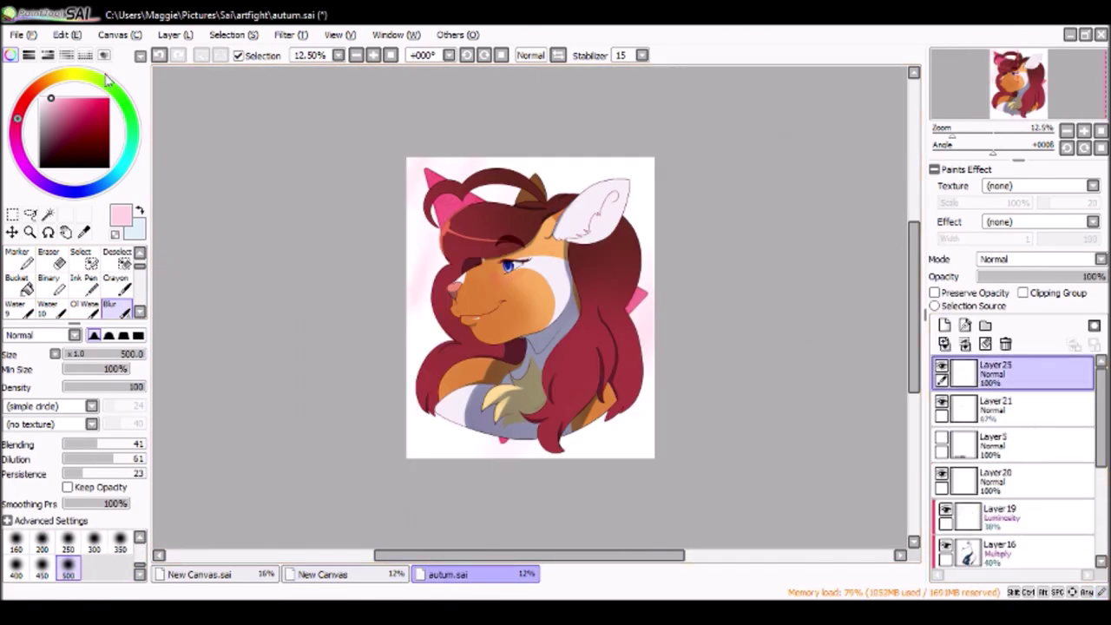
- Set up the Pen at size 3 in white on a new top layer
{"action": "key", "text": "n"}
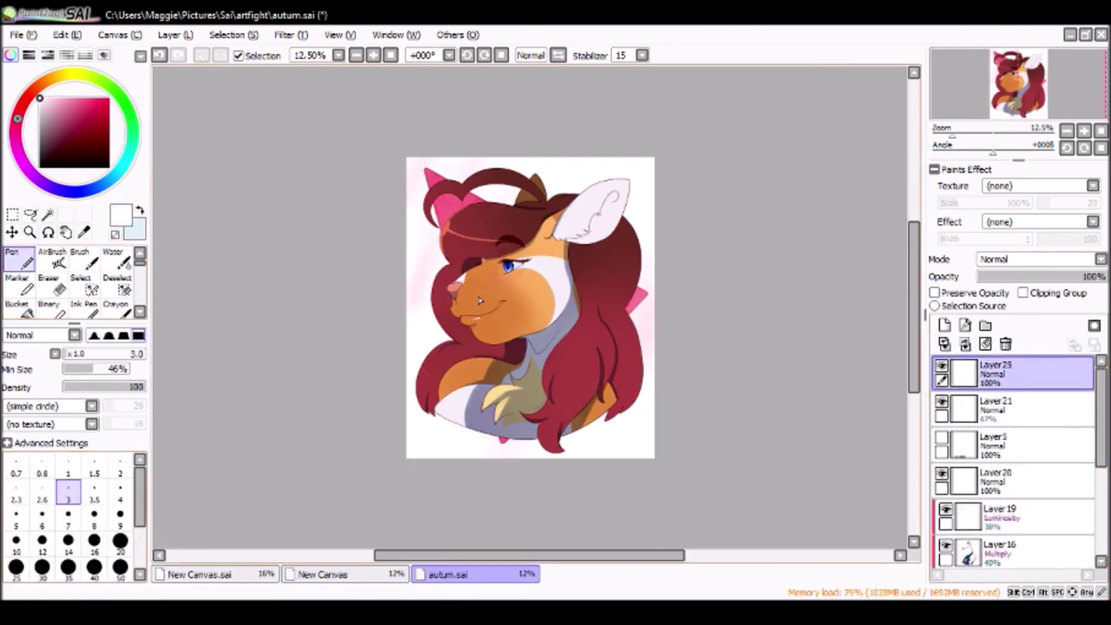